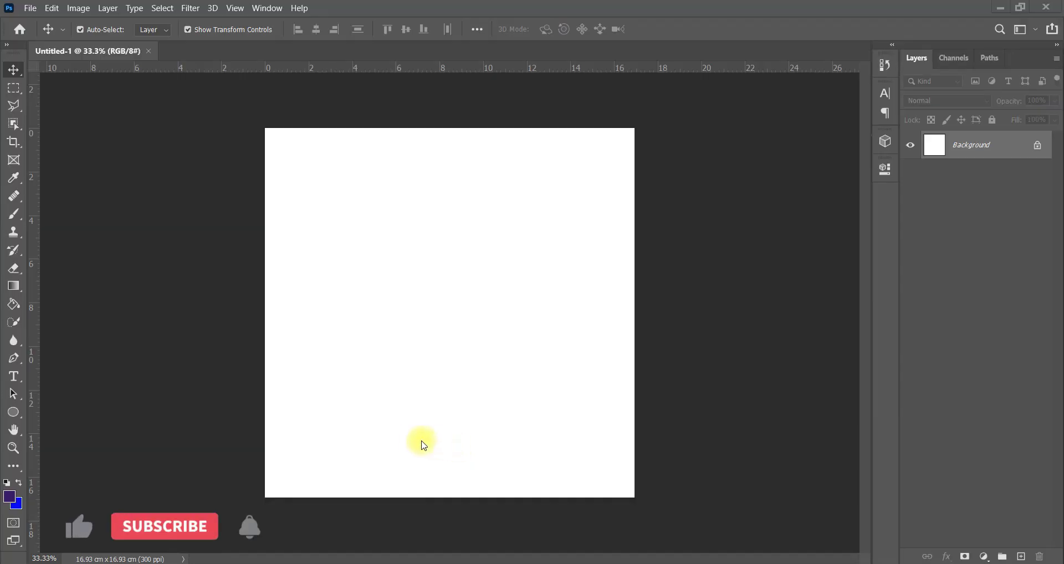
Step: Draw a rectangle shape filled with deep purple #220a48 across the whole canvas
key("space")
left_click_drag(14, 414, 76, 421)
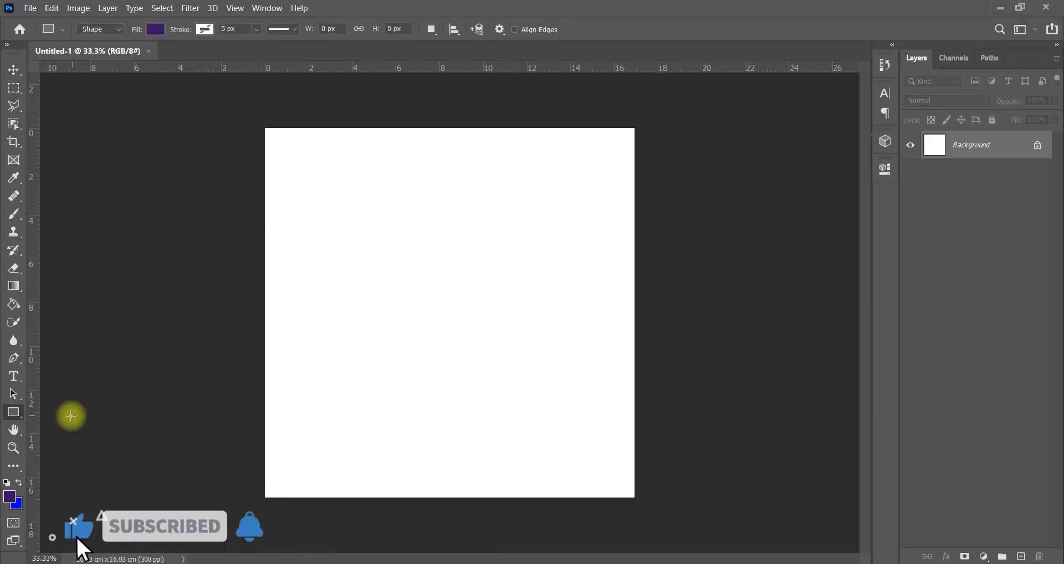
left_click(9, 497)
left_click(836, 391)
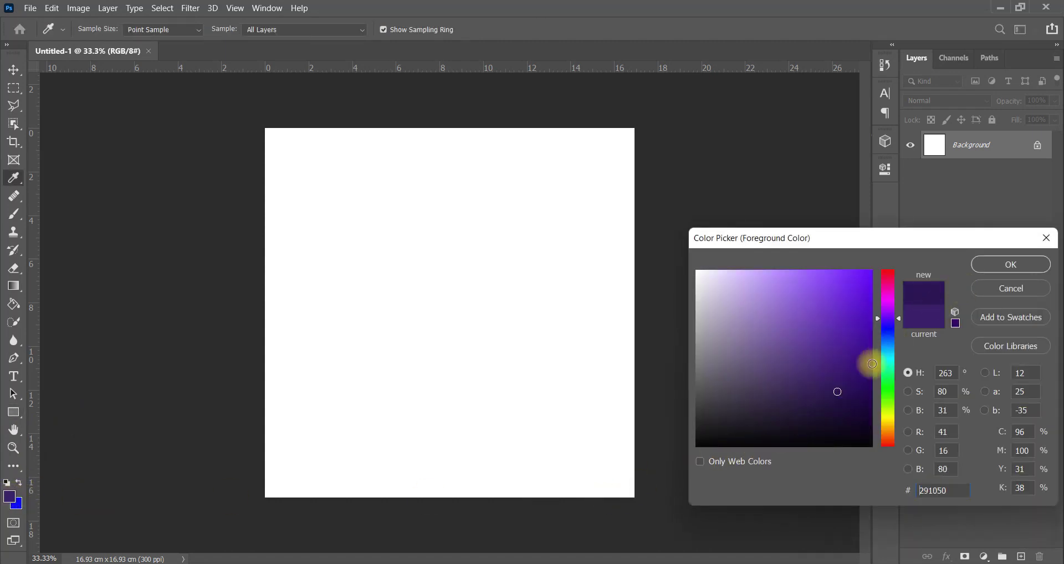
left_click(849, 397)
left_click(984, 265)
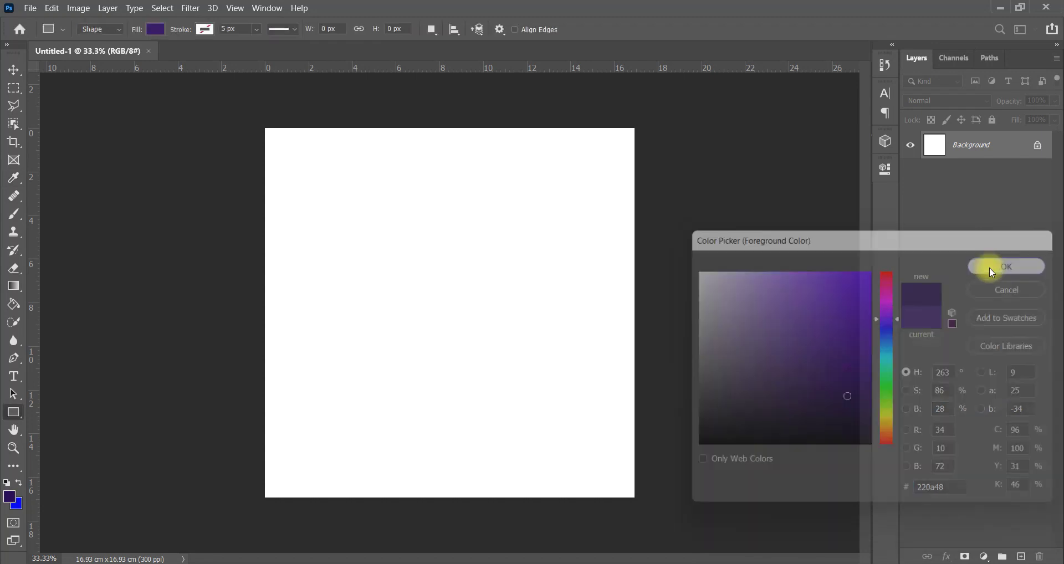
mouse_move(644, 122)
left_mouse_down()
mouse_move(245, 501)
mouse_move(255, 505)
left_mouse_up()
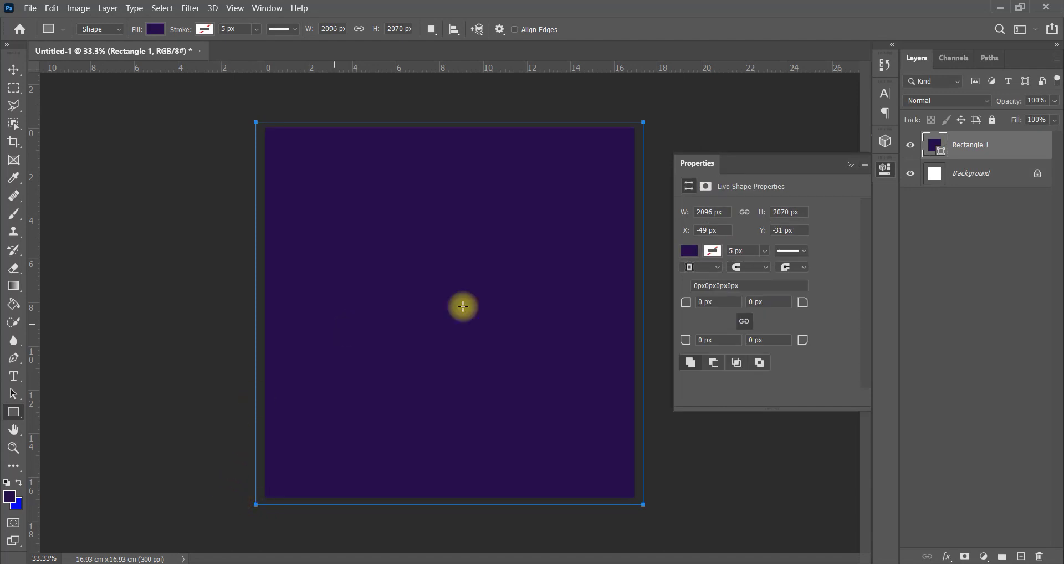
Step: Change Rectangle 1's fill colour to the darker purple #1b083a
left_click(690, 251)
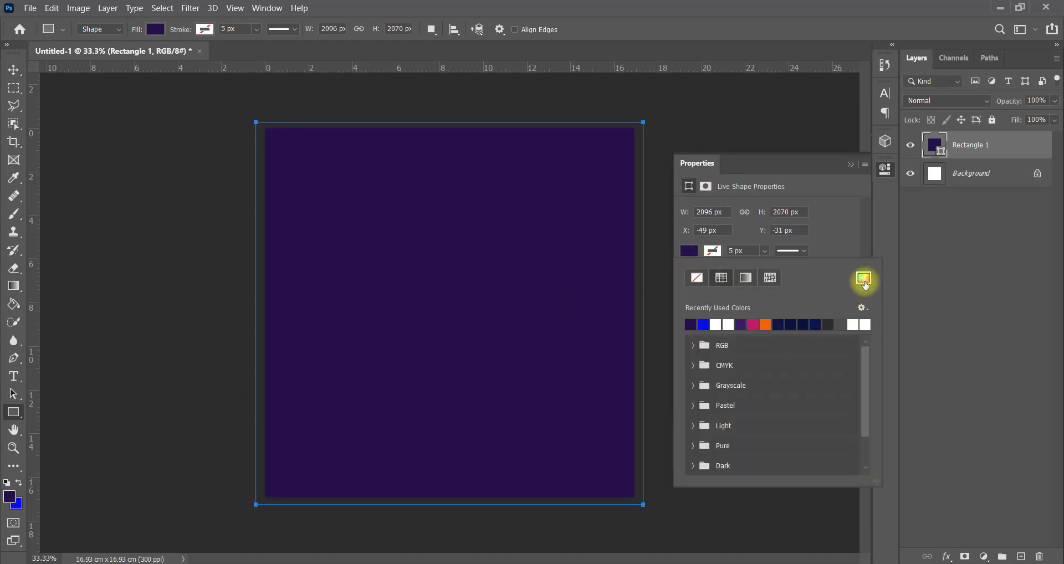
left_click(863, 279)
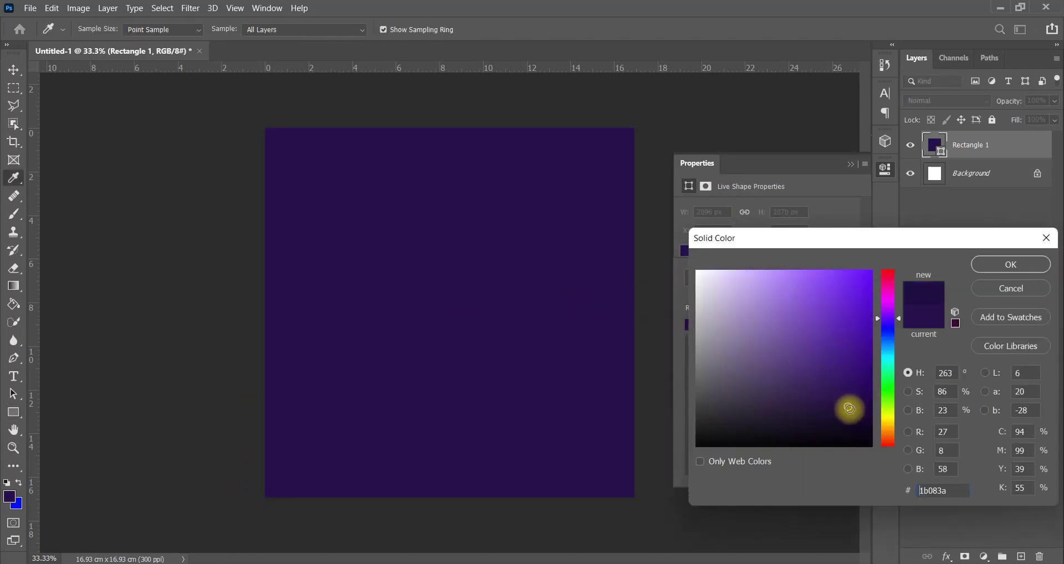
left_click(982, 266)
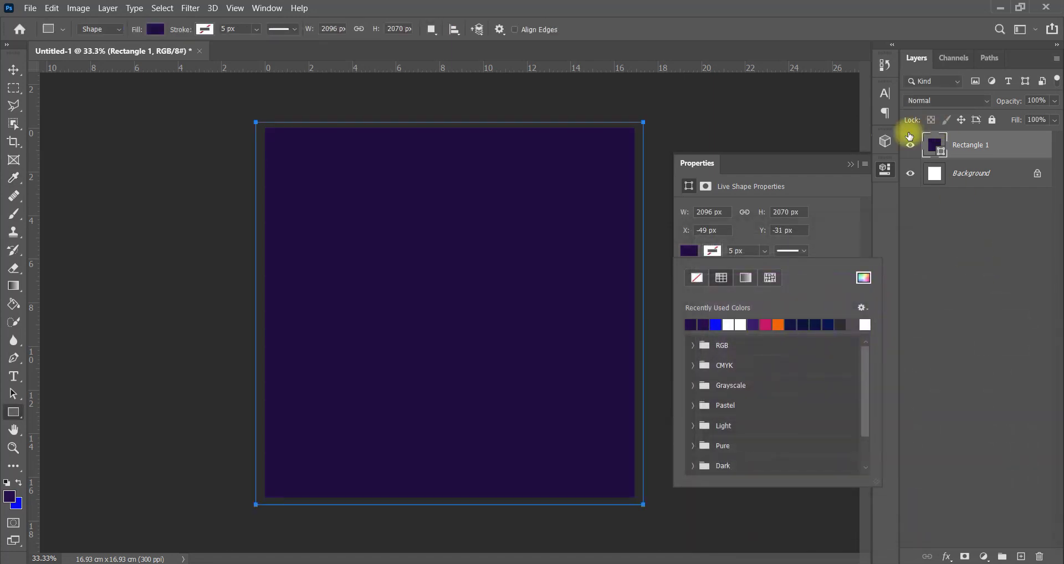
left_click(850, 165)
left_click(13, 71)
left_click(349, 423)
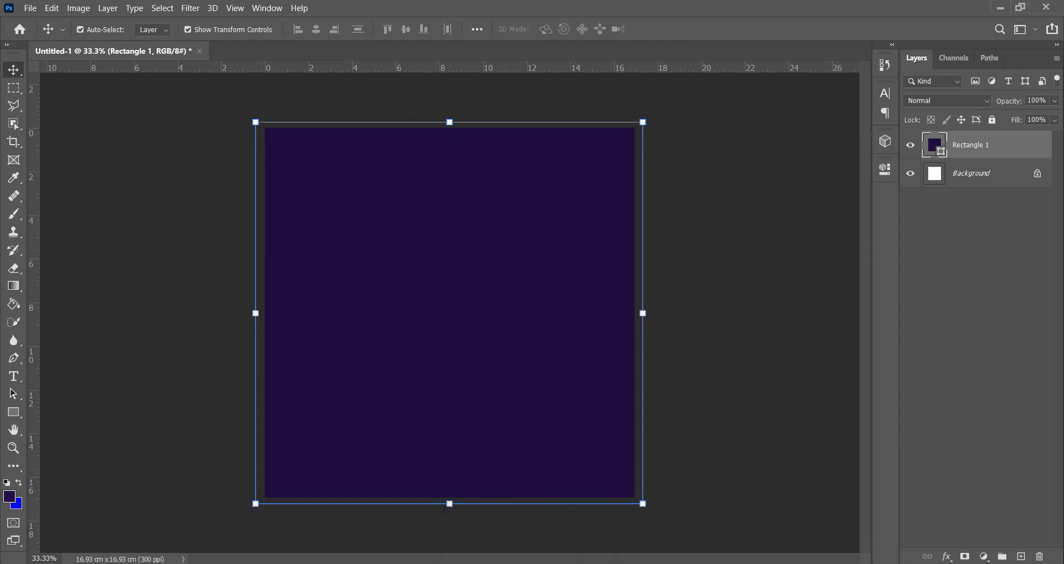
Step: Place the d1 photo from the cover art folder into the document
left_click(348, 209)
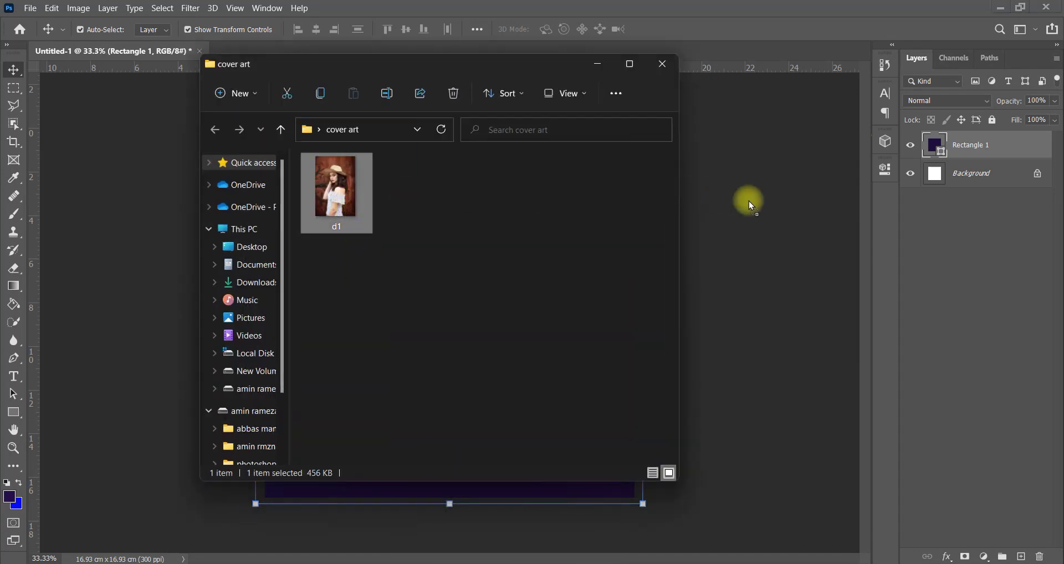
left_click_drag(749, 201, 748, 200)
key("space")
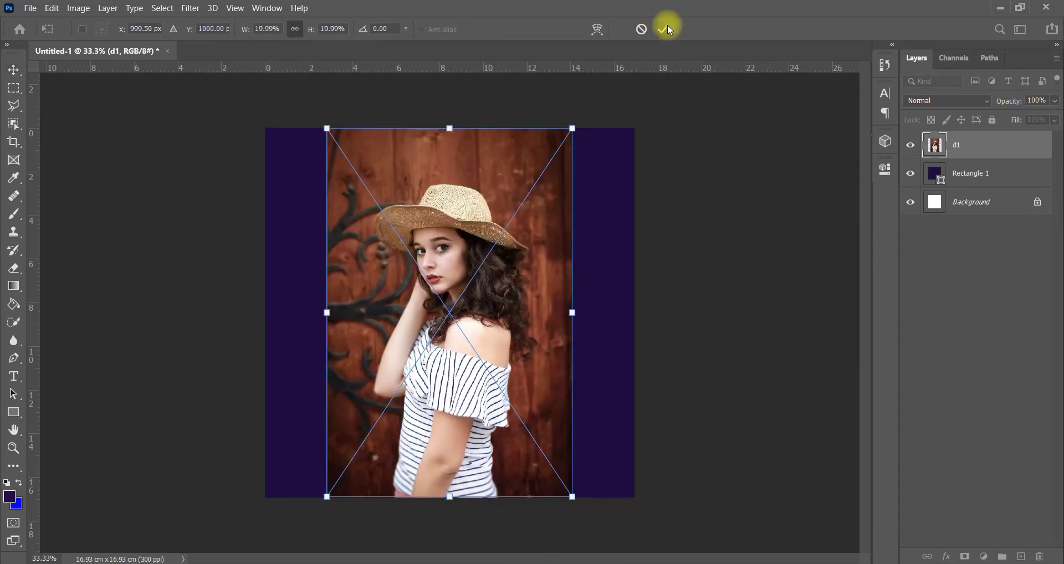
left_click(667, 28)
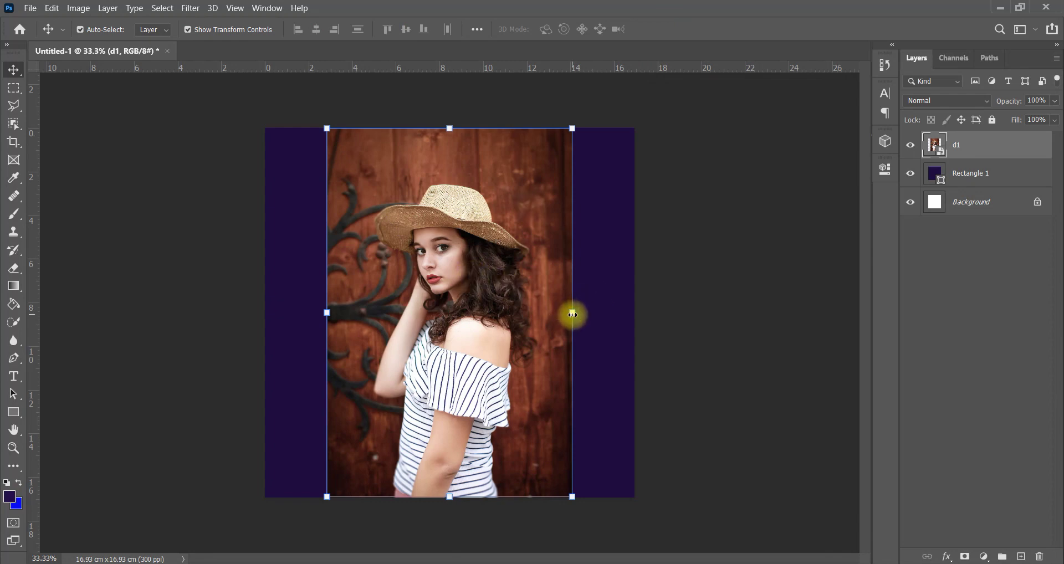
Step: Scale the d1 photo to about 22.94% and centre it over the purple background
left_click_drag(573, 314, 642, 311)
mouse_move(506, 301)
left_mouse_down()
mouse_move(482, 333)
mouse_move(476, 323)
left_mouse_up()
left_click_drag(447, 111, 443, 150)
left_click_drag(438, 310, 433, 306)
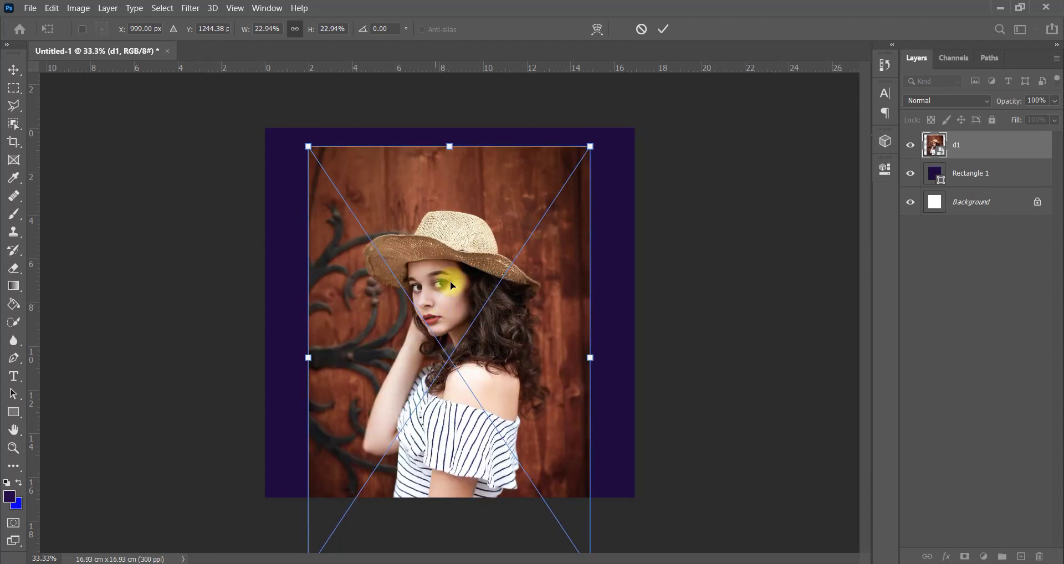
left_click(660, 28)
left_click(14, 360)
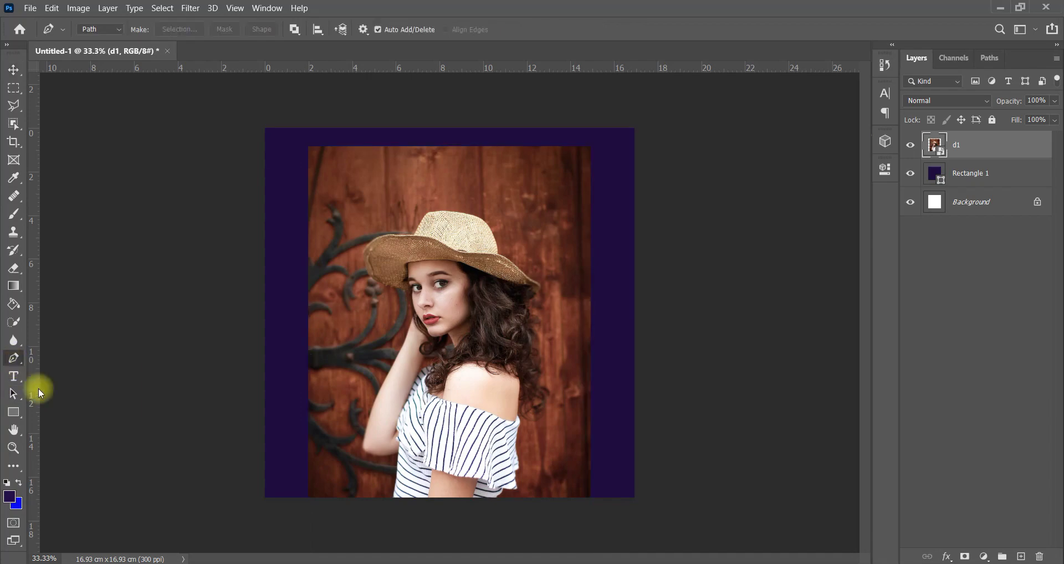
Step: Trace a pen path along the woman's hat, hair and shoulders, closing it beyond the canvas edges
scroll(405, 498, "up", 2)
scroll(387, 527, "up", 5)
scroll(377, 526, "up", 3)
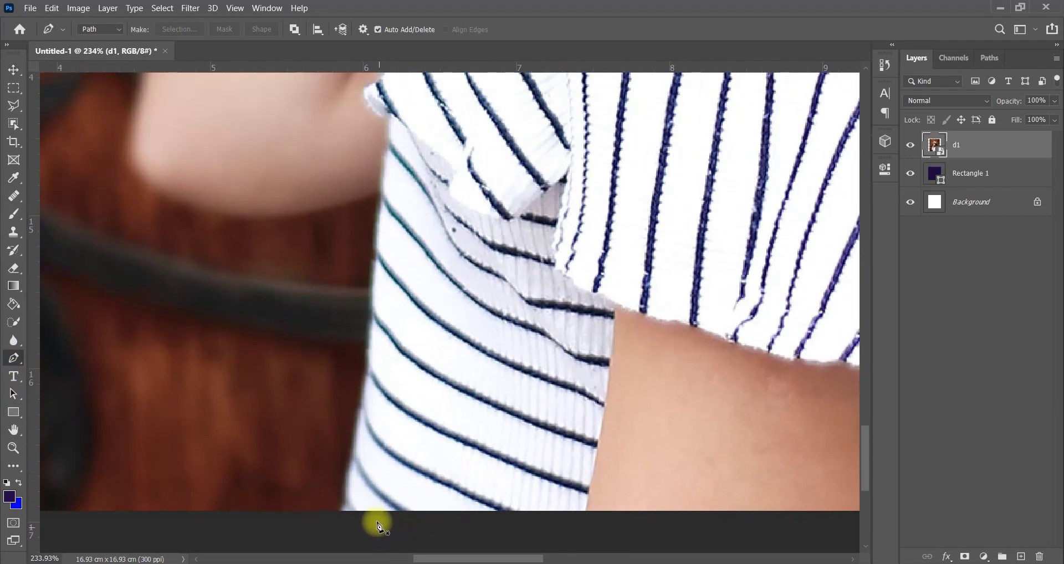
scroll(377, 526, "down", 3)
scroll(374, 482, "up", 3)
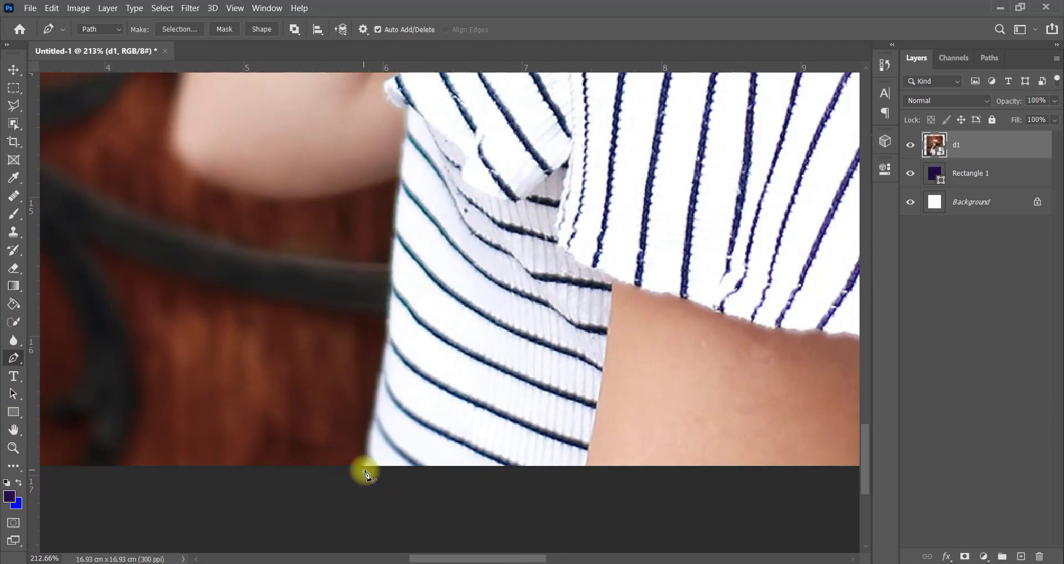
left_click_drag(394, 317, 394, 315)
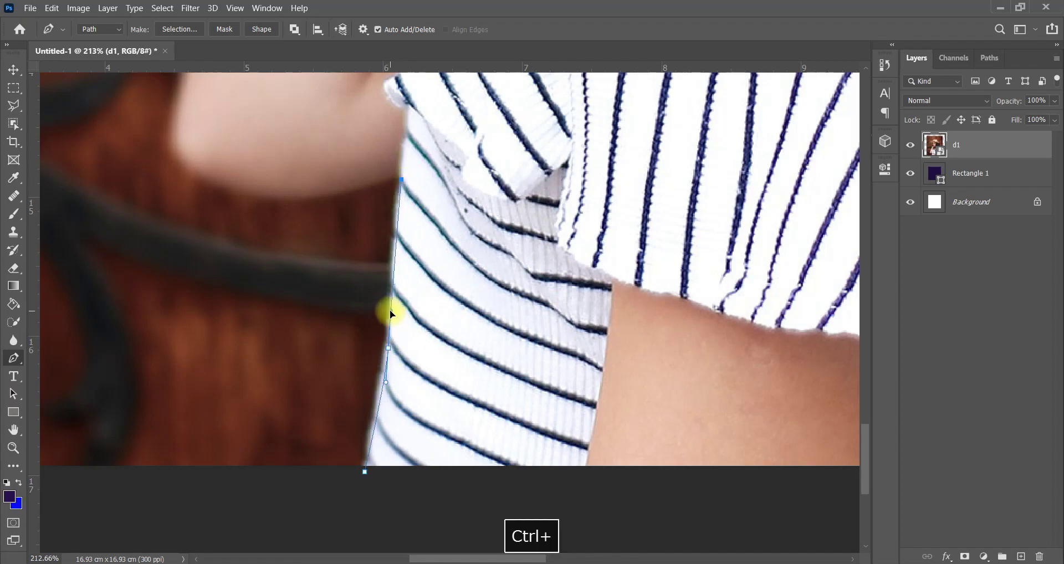
scroll(294, 257, "up", 10)
scroll(327, 262, "up", 5)
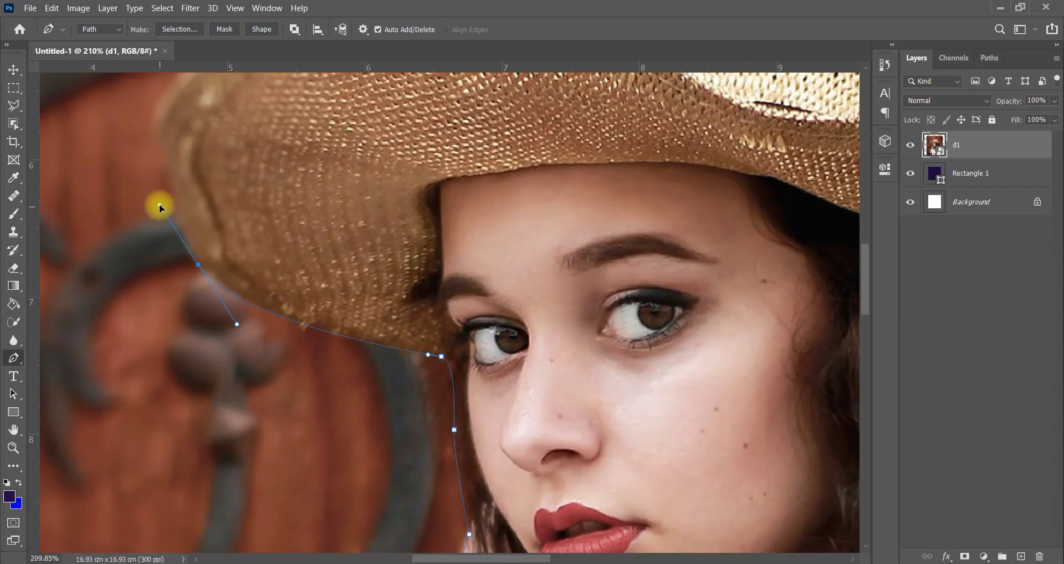
scroll(159, 207, "up", 3)
scroll(148, 292, "up", 3)
scroll(81, 397, "up", 3)
scroll(438, 308, "down", 3)
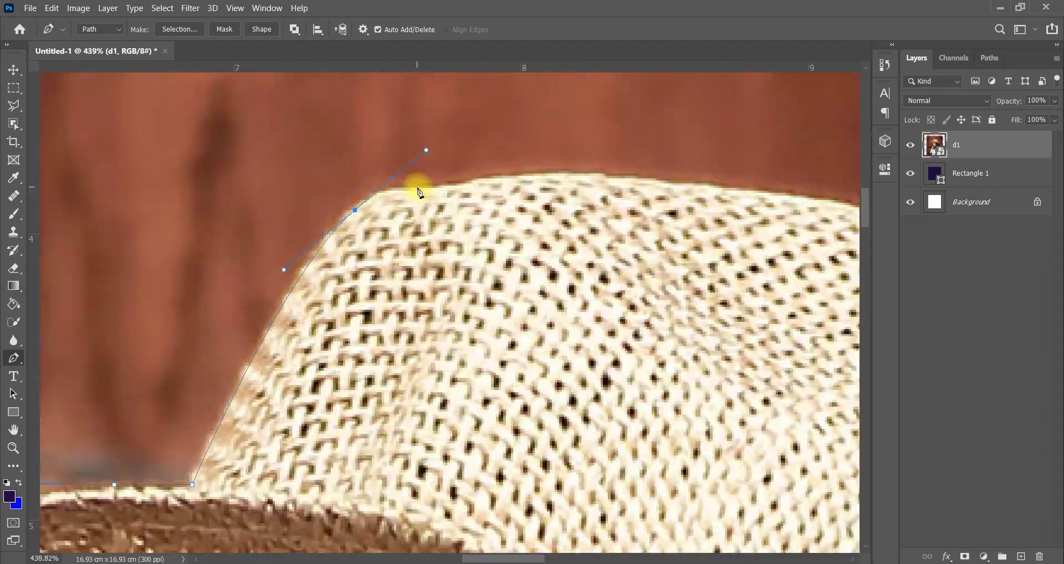
scroll(416, 184, "right", 5)
scroll(637, 299, "right", 5)
scroll(534, 316, "down", 3)
scroll(527, 273, "down", 3)
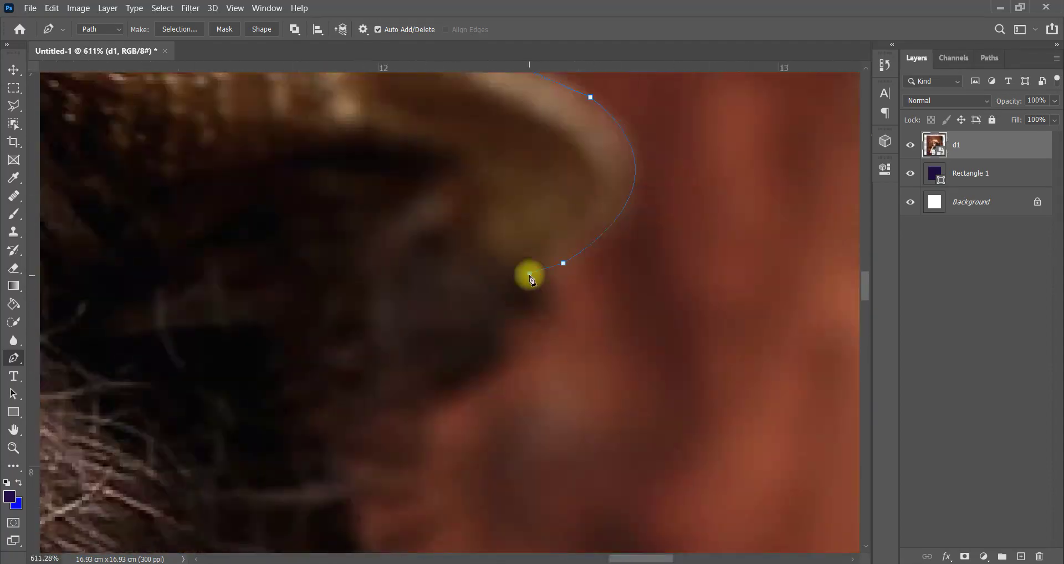
scroll(411, 237, "down", 3)
scroll(418, 309, "down", 3)
scroll(439, 477, "down", 2)
scroll(438, 477, "down", 3)
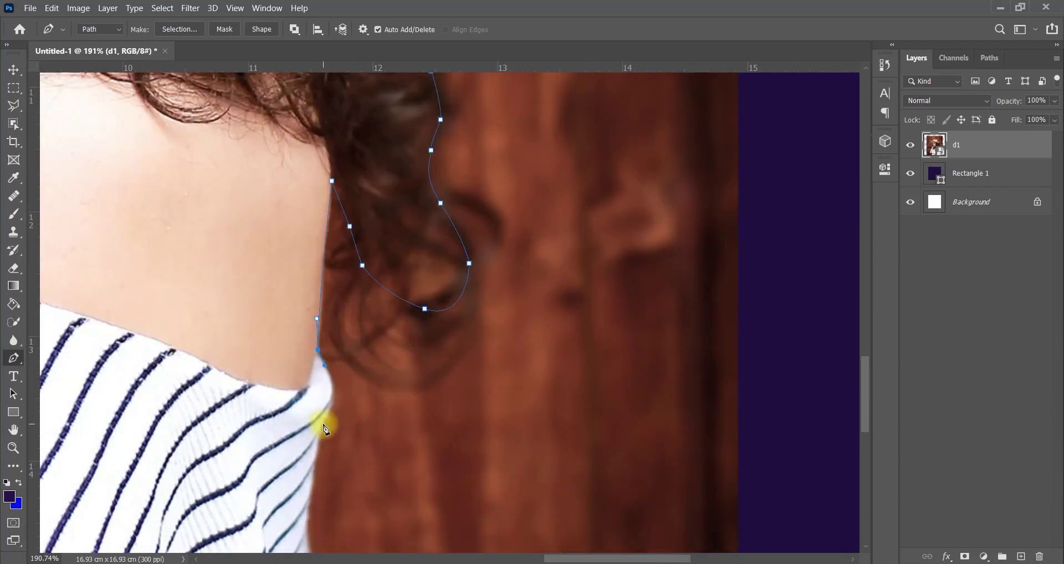
scroll(559, 345, "up", 3)
scroll(501, 316, "up", 2)
scroll(345, 408, "up", 2)
scroll(344, 409, "down", 10)
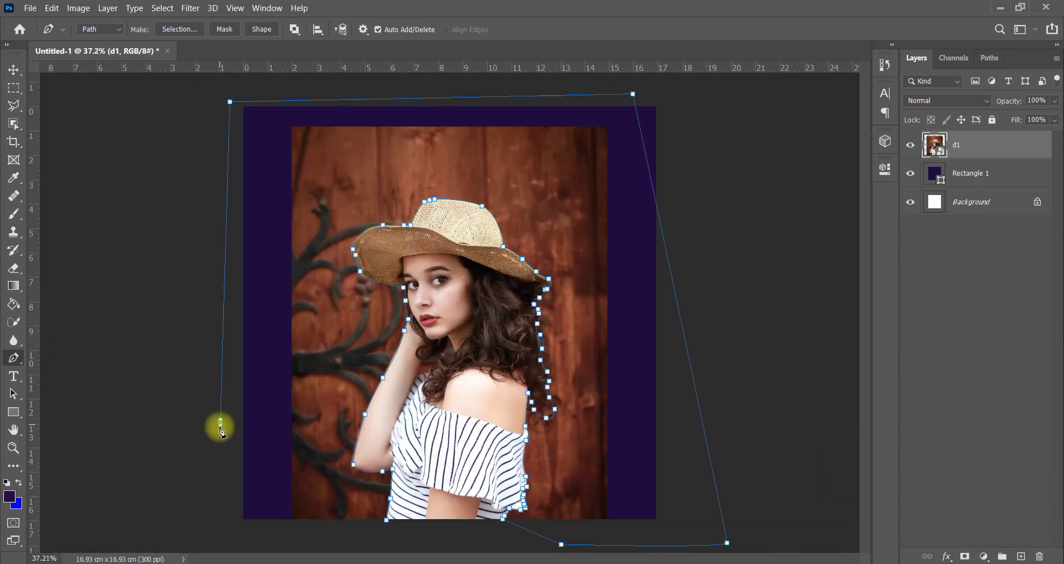
Step: Convert the traced pen path into a selection
right_click(506, 210)
left_click(522, 269)
left_click(606, 143)
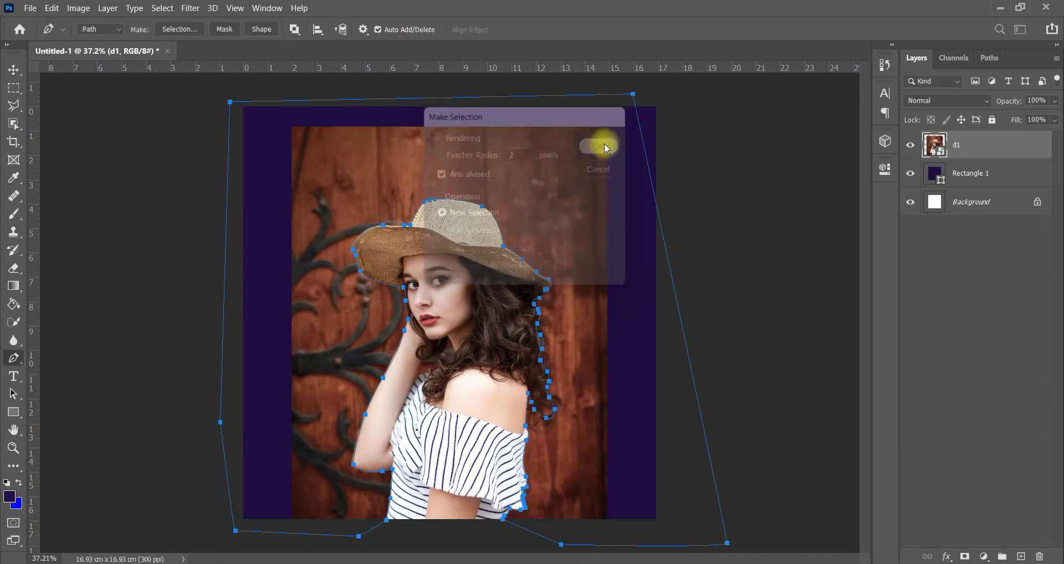
Step: Rasterize the d1 layer, delete the wooden backdrop, and deselect
right_click(968, 147)
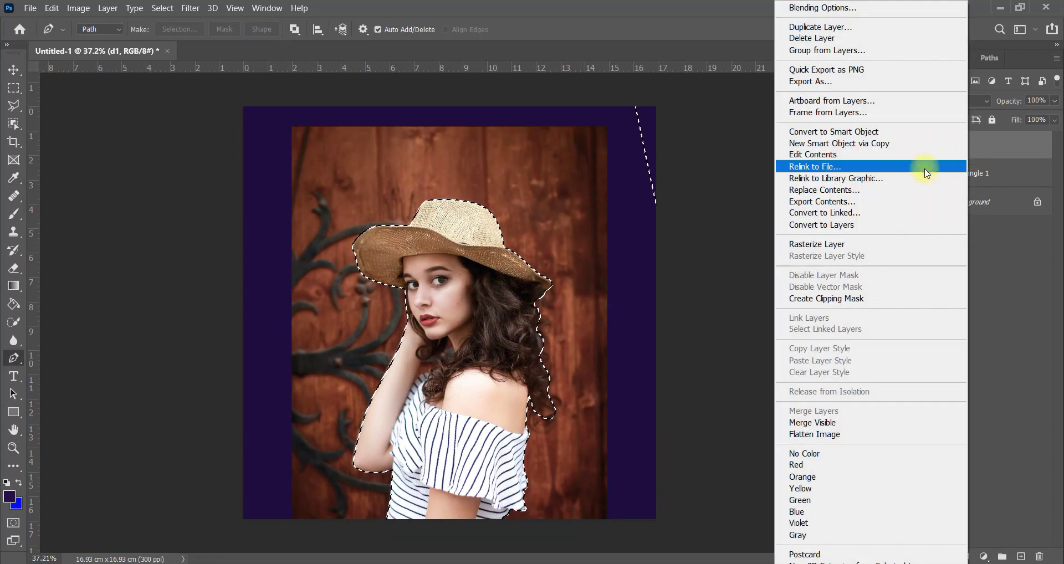
left_click(839, 248)
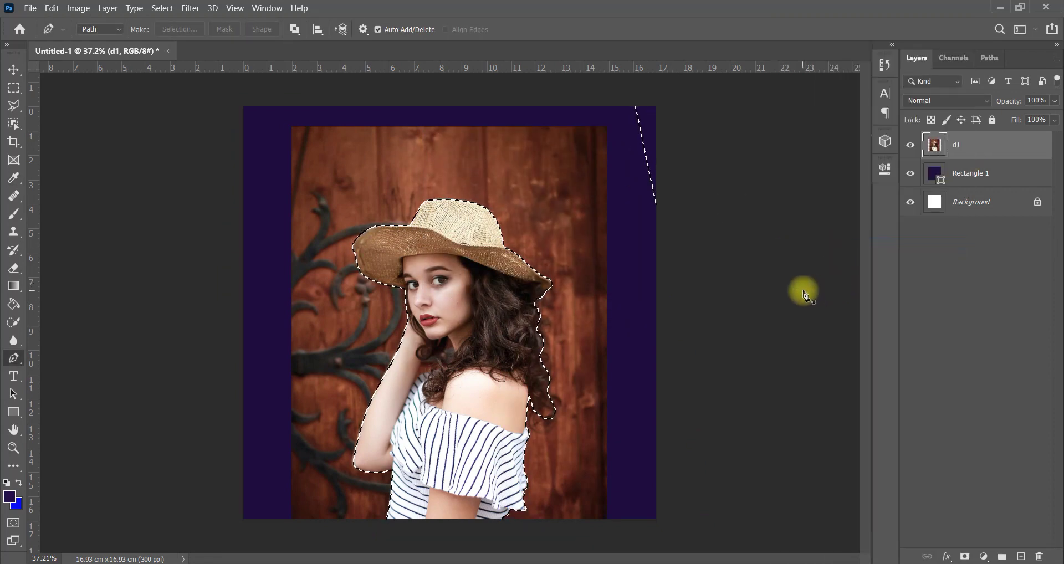
key("Delete")
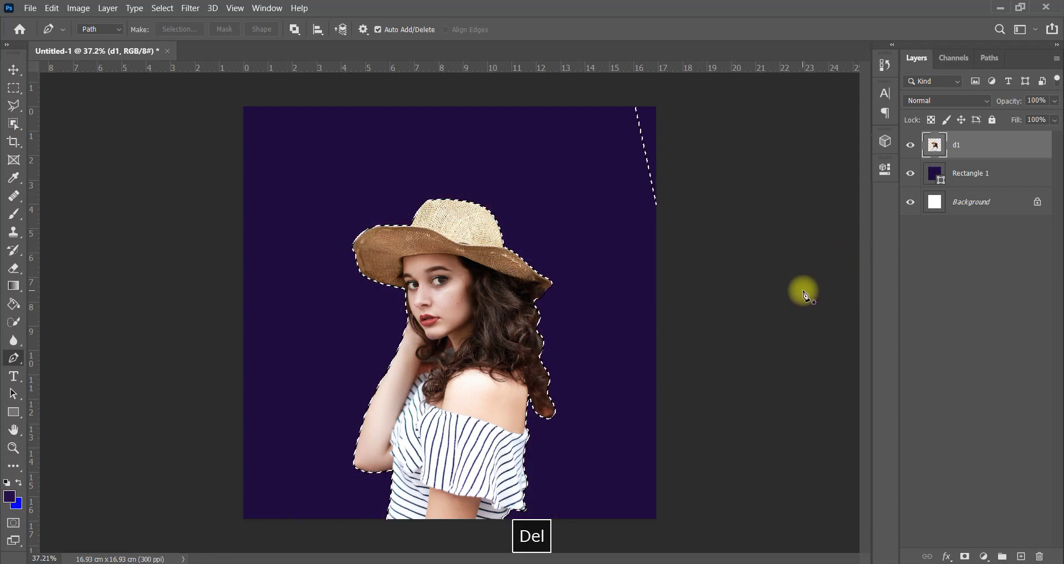
key("ctrl+d")
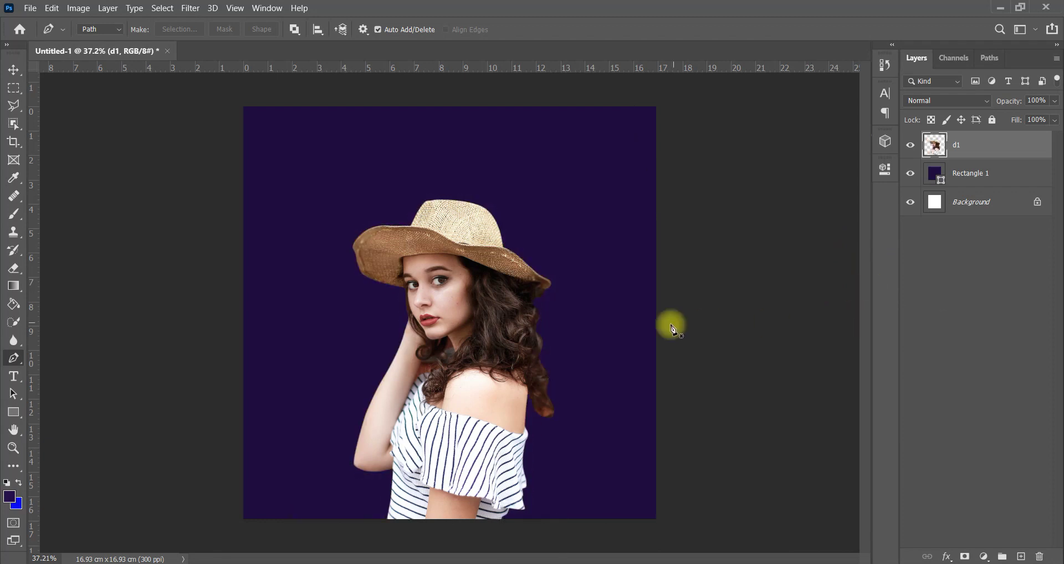
scroll(361, 333, "up", 1)
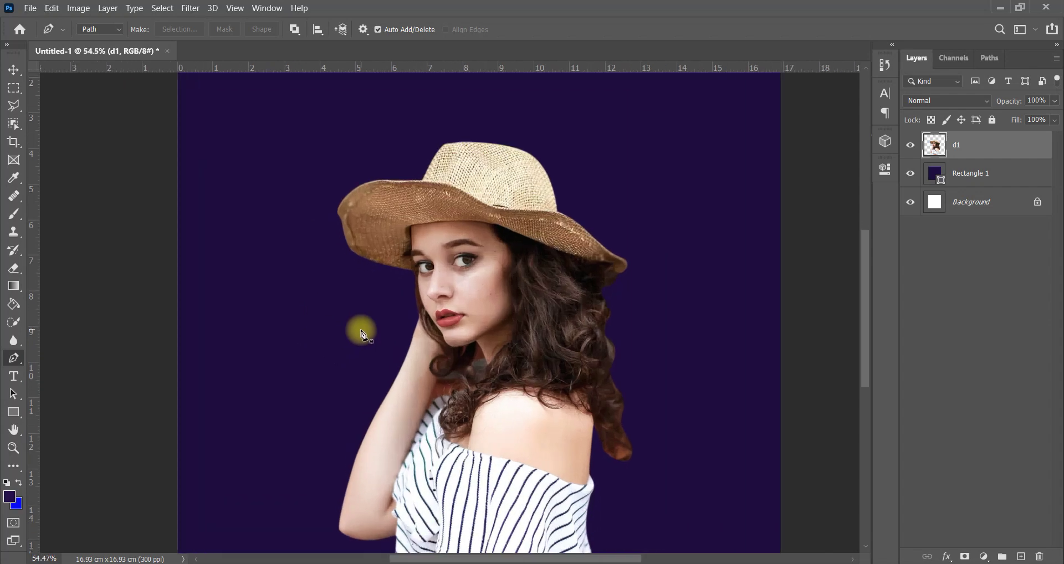
scroll(411, 344, "down", 2)
scroll(412, 343, "up", 1)
scroll(499, 319, "up", 1)
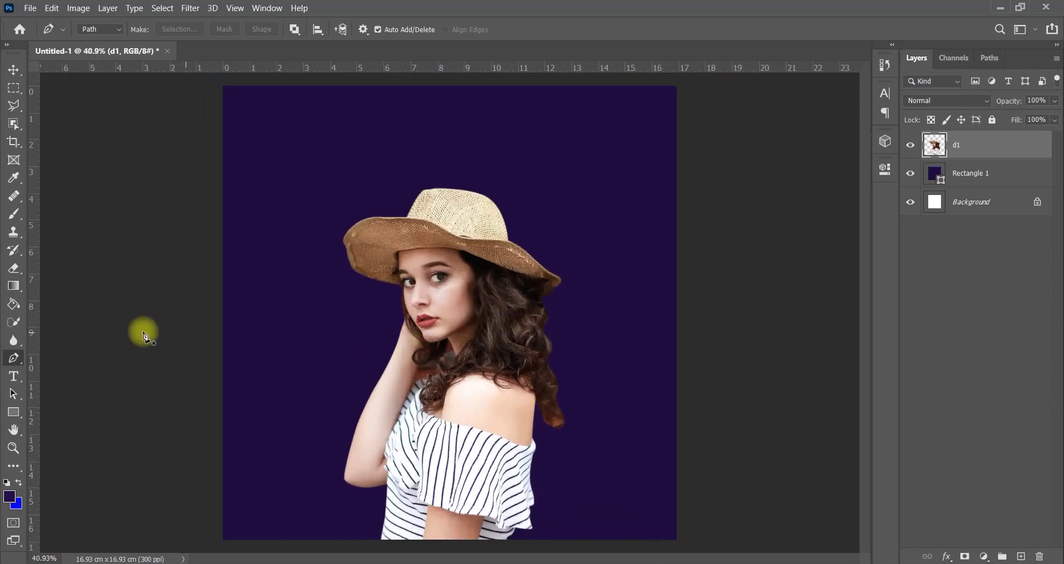
right_click(19, 416)
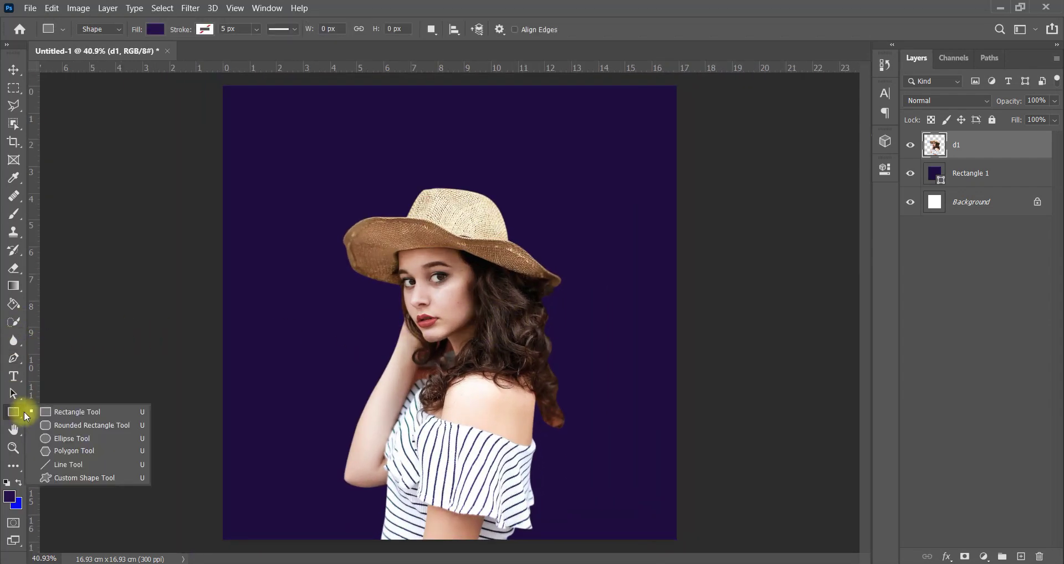
Step: Draw a large white-filled circle over the model
left_click(55, 439)
mouse_move(609, 145)
left_mouse_down()
mouse_move(338, 390)
mouse_move(220, 464)
left_mouse_up()
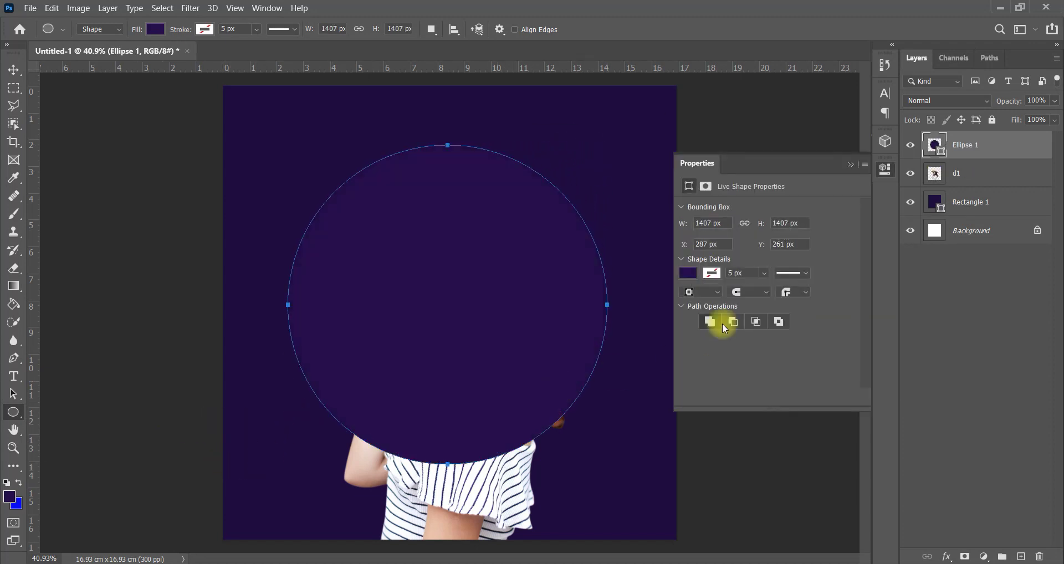
left_click(690, 275)
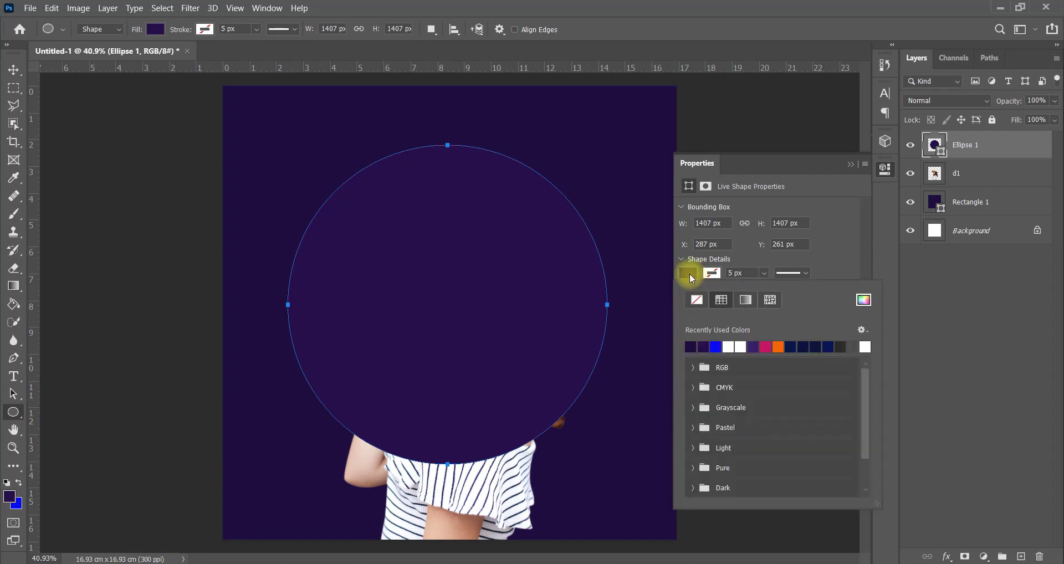
left_click(736, 346)
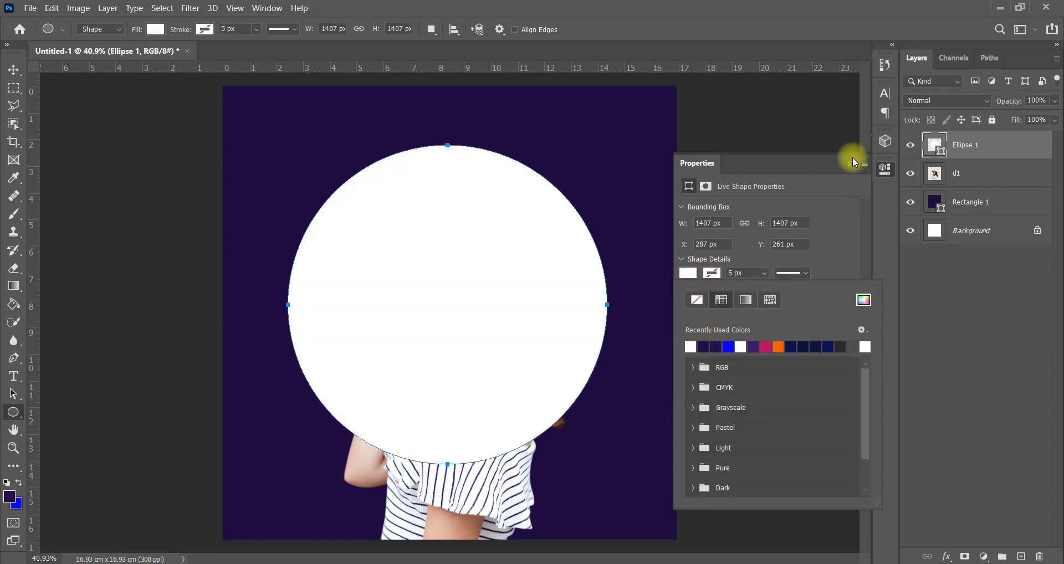
left_click(851, 164)
Step: Move Ellipse 1 below d1 and enlarge it to 103.47%, centred around the model
mouse_move(937, 143)
left_mouse_down()
mouse_move(973, 170)
mouse_move(972, 186)
left_mouse_up()
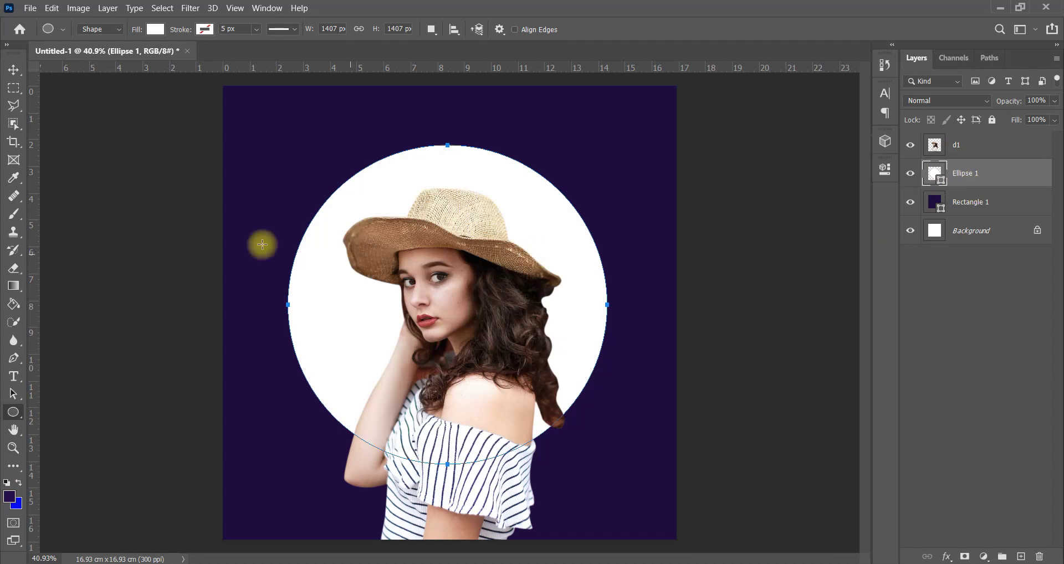
left_click(14, 70)
left_click_drag(532, 228, 539, 231)
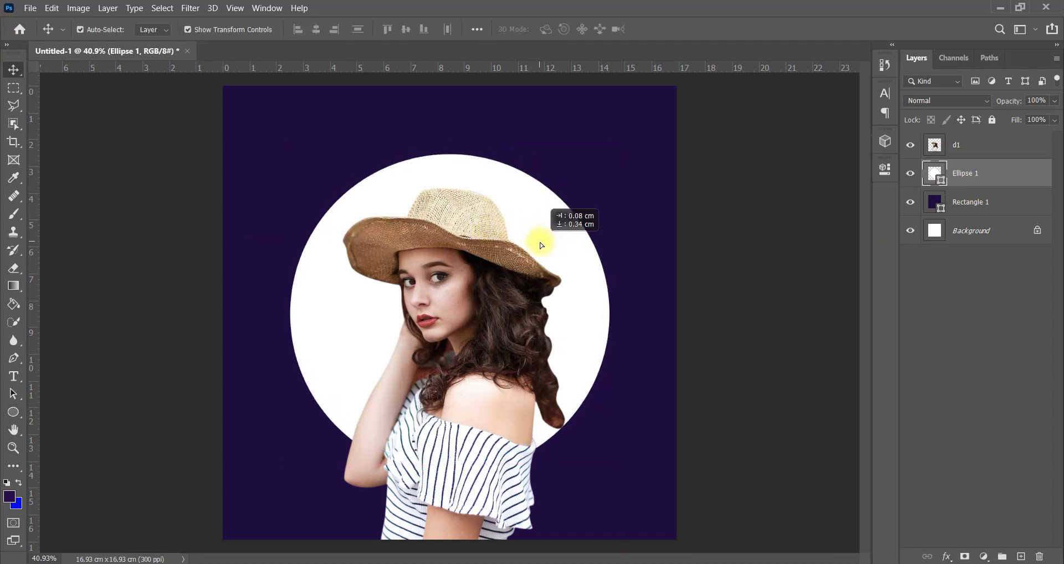
left_click_drag(540, 237, 540, 247)
left_click_drag(448, 161, 449, 151)
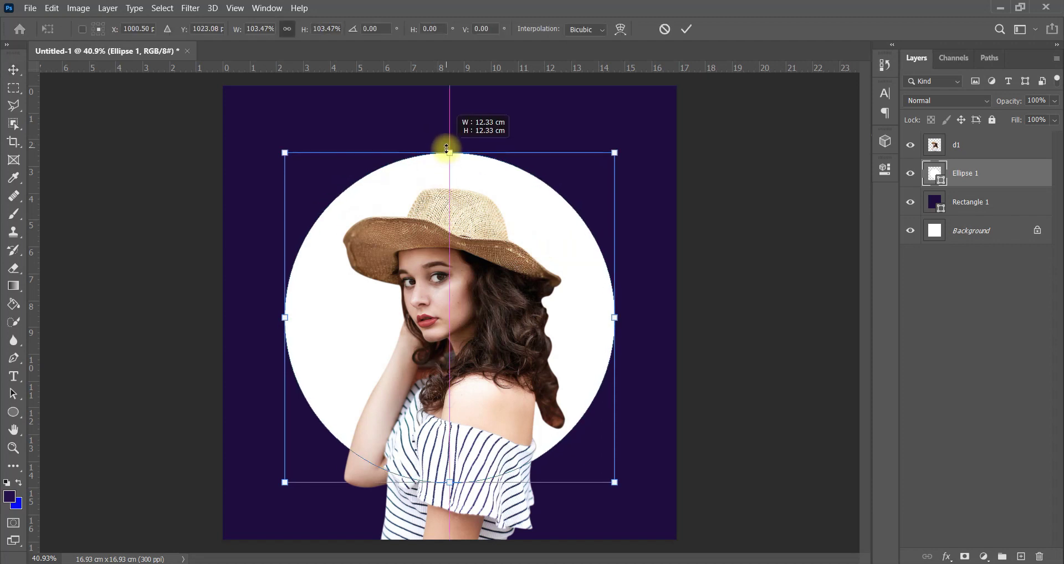
left_click_drag(531, 204, 533, 204)
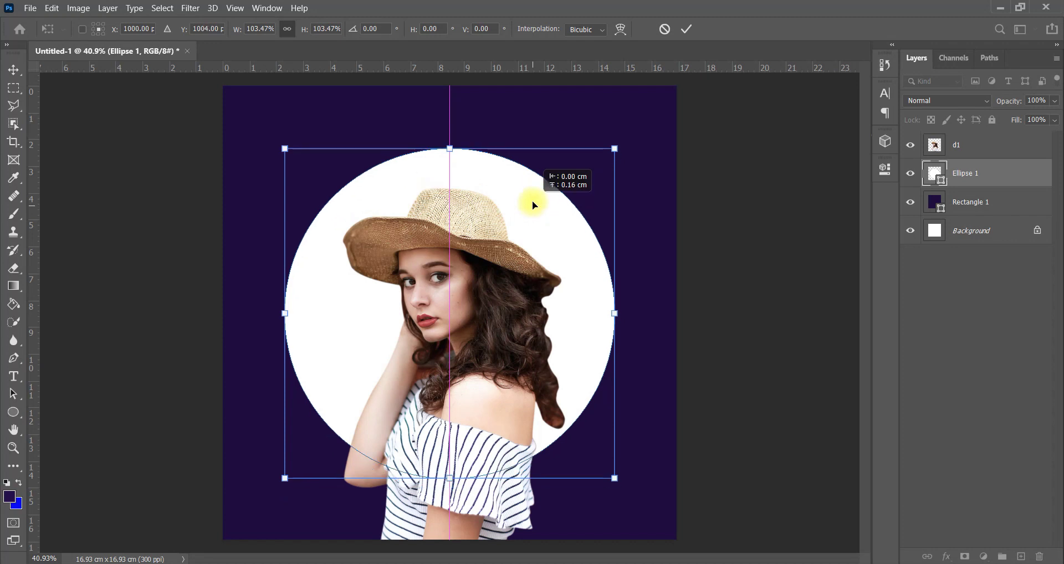
left_click(692, 30)
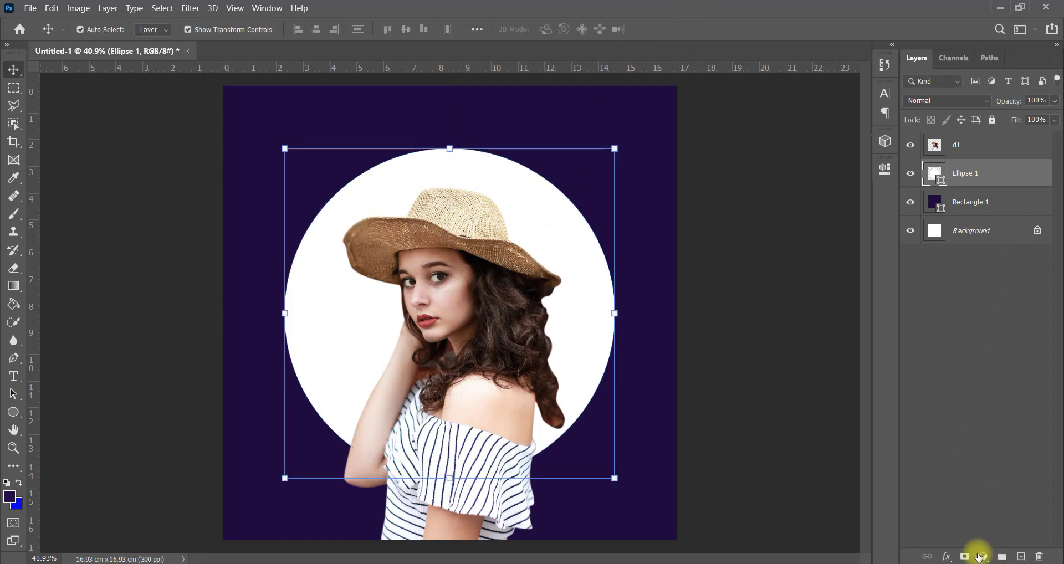
Step: Add a Gradient Fill layer clipped to the circle as a clipping mask
left_click(979, 556)
left_click(986, 326)
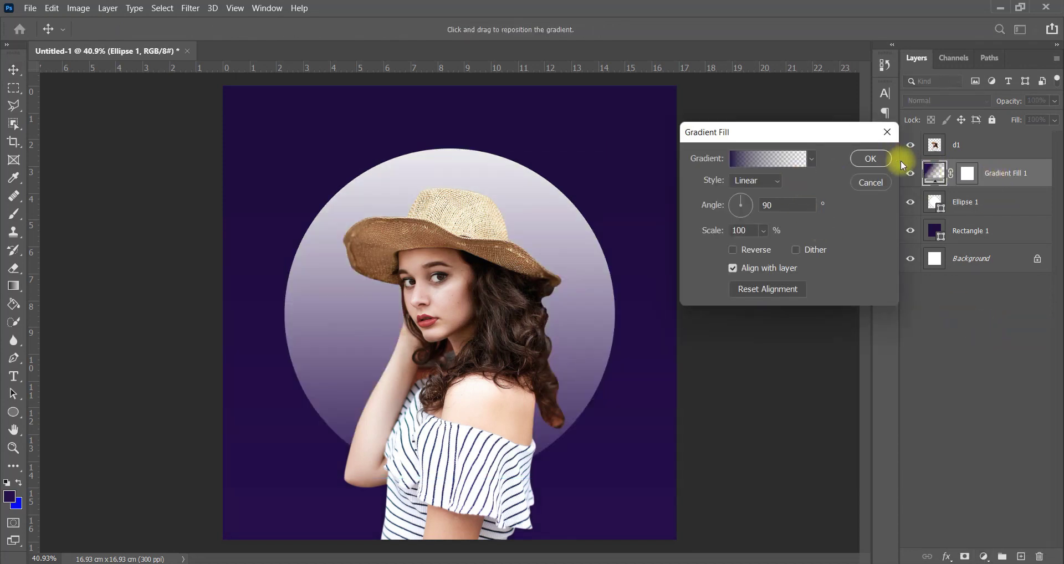
left_click(890, 165)
right_click(1006, 177)
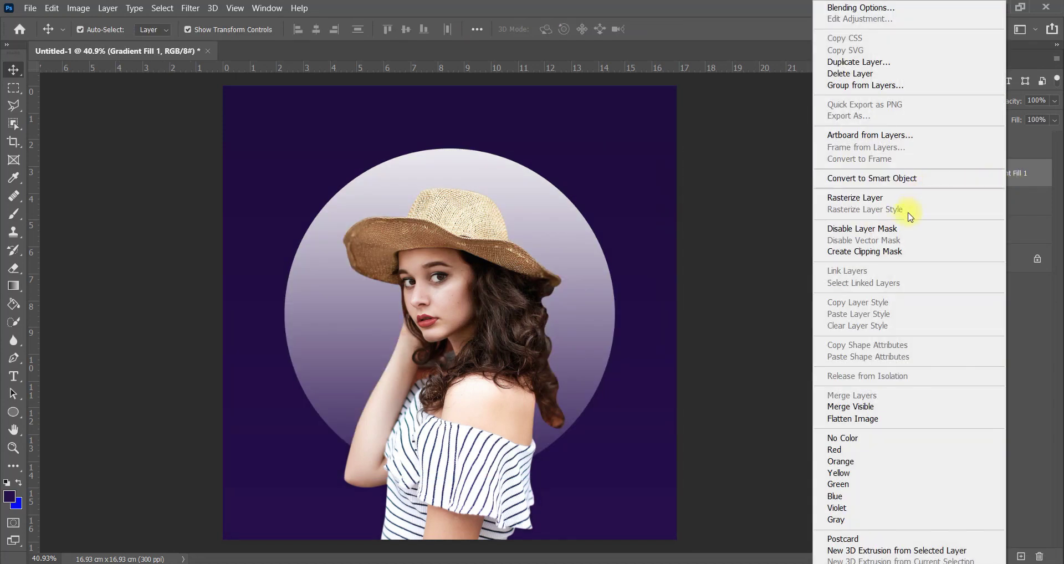
left_click(884, 254)
Step: Set the gradient fill to the magenta-to-purple Purple_19 preset
double_click(943, 173)
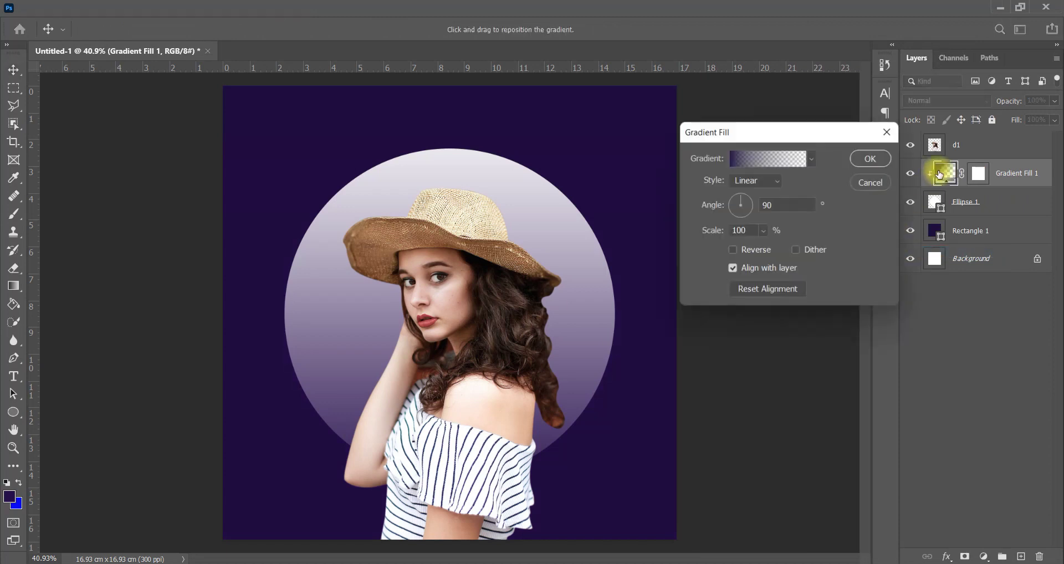
left_click(741, 159)
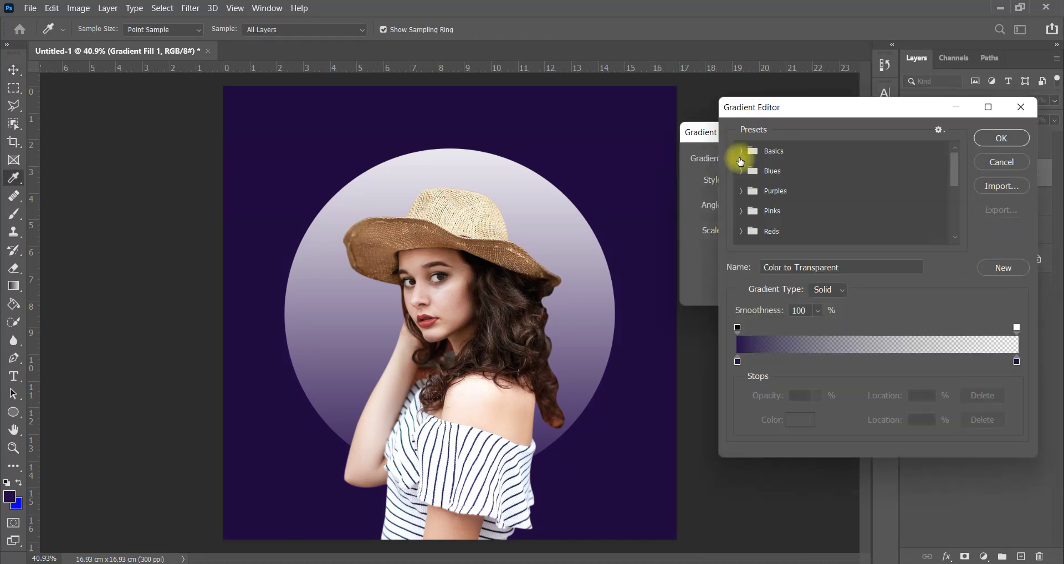
left_click(742, 191)
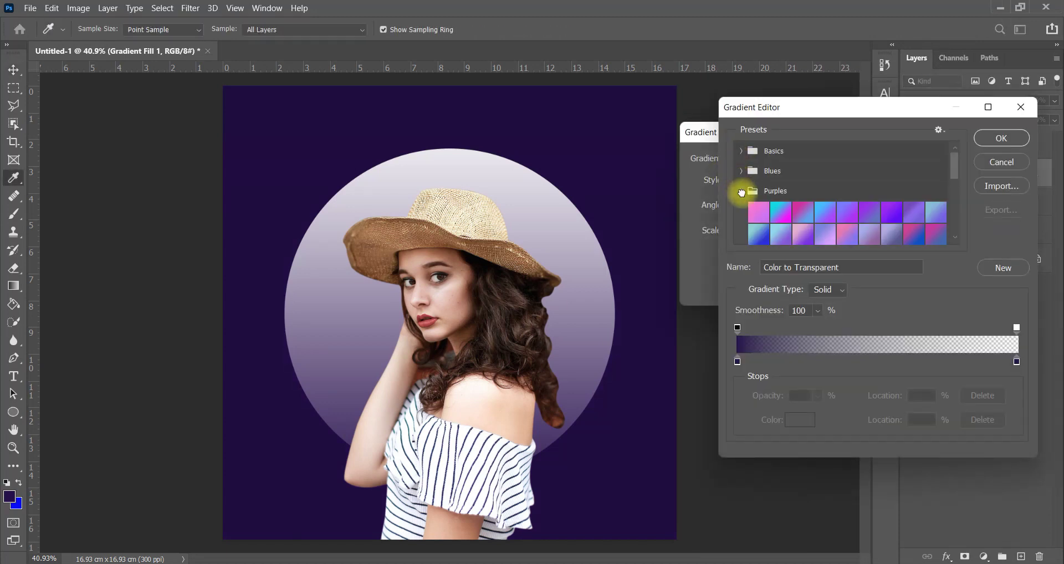
left_click(780, 215)
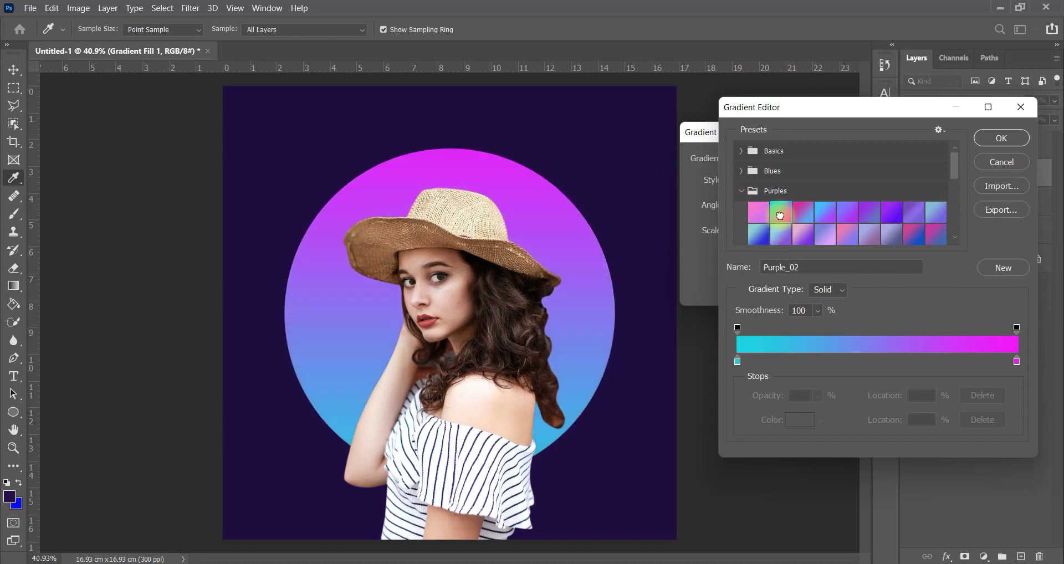
scroll(771, 222, "down", 3)
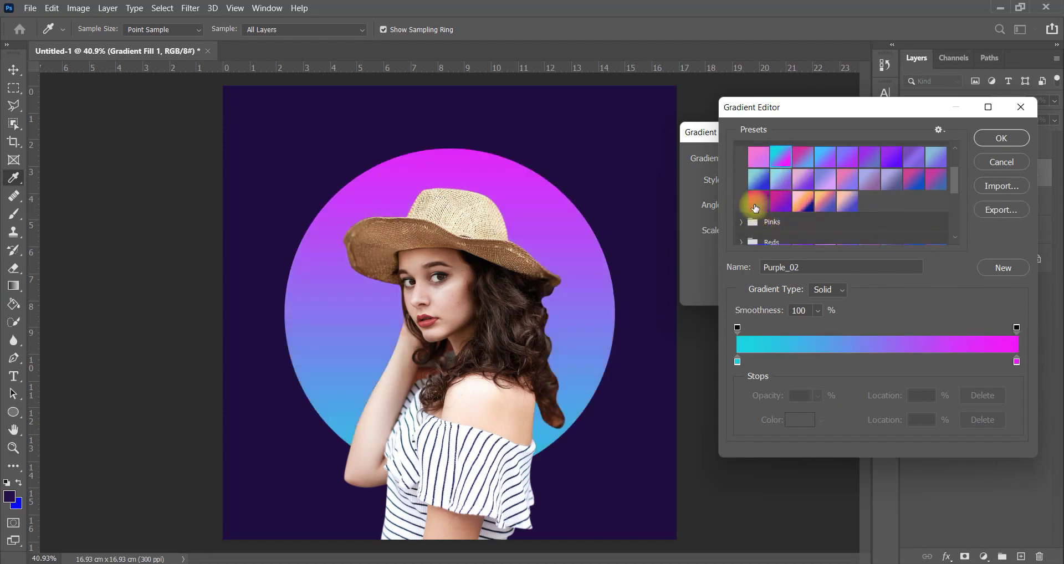
left_click(756, 203)
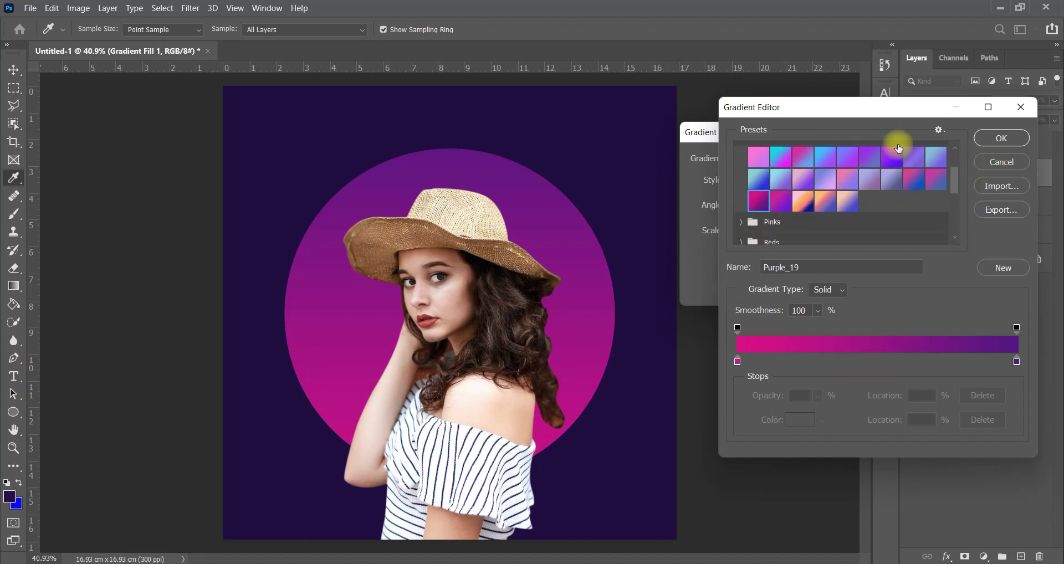
left_click(995, 138)
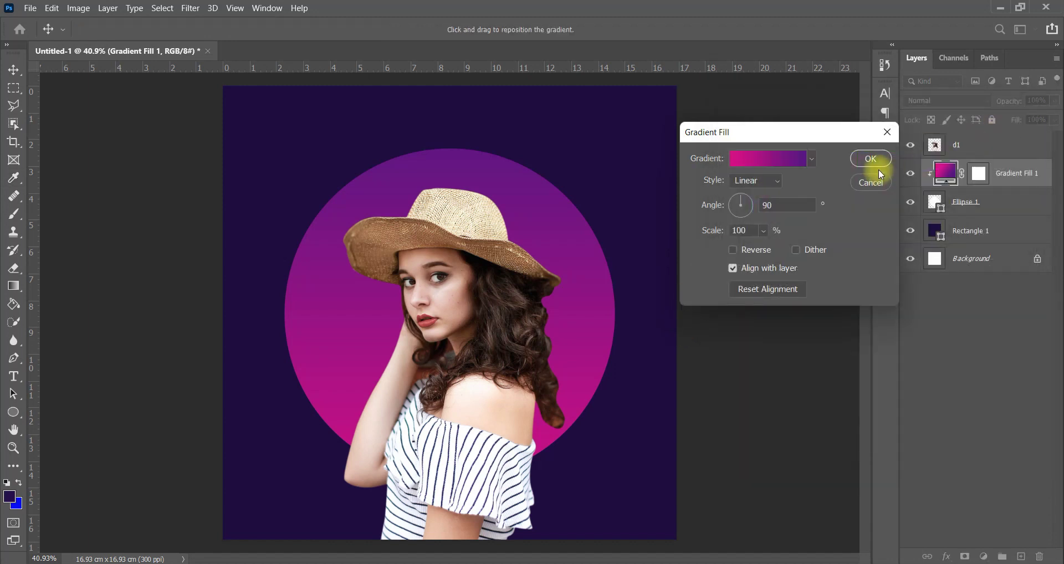
Step: Add a middle gradient stop coloured dark purple sampled from the background
left_click(786, 161)
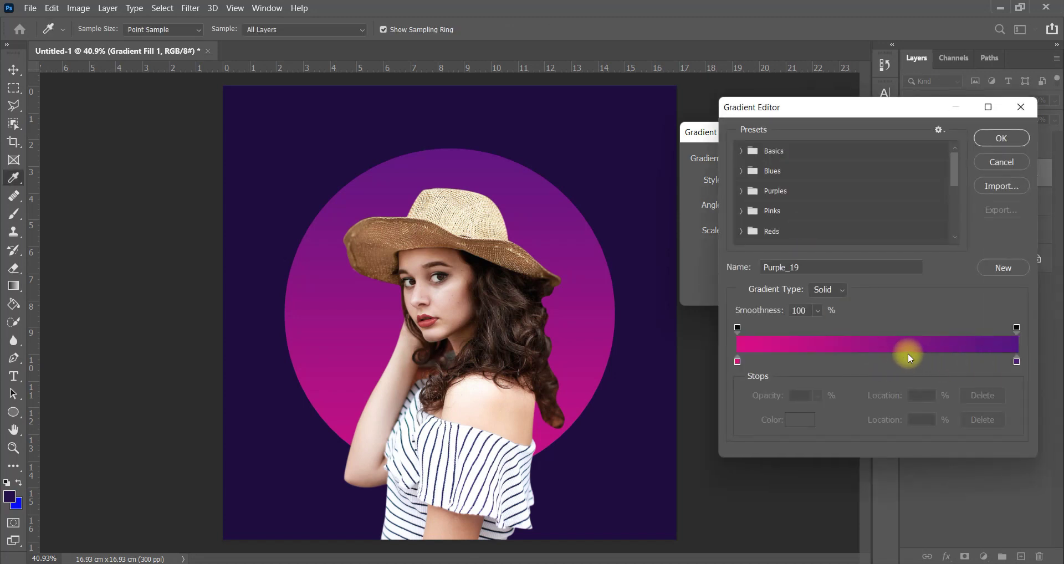
left_click(874, 361)
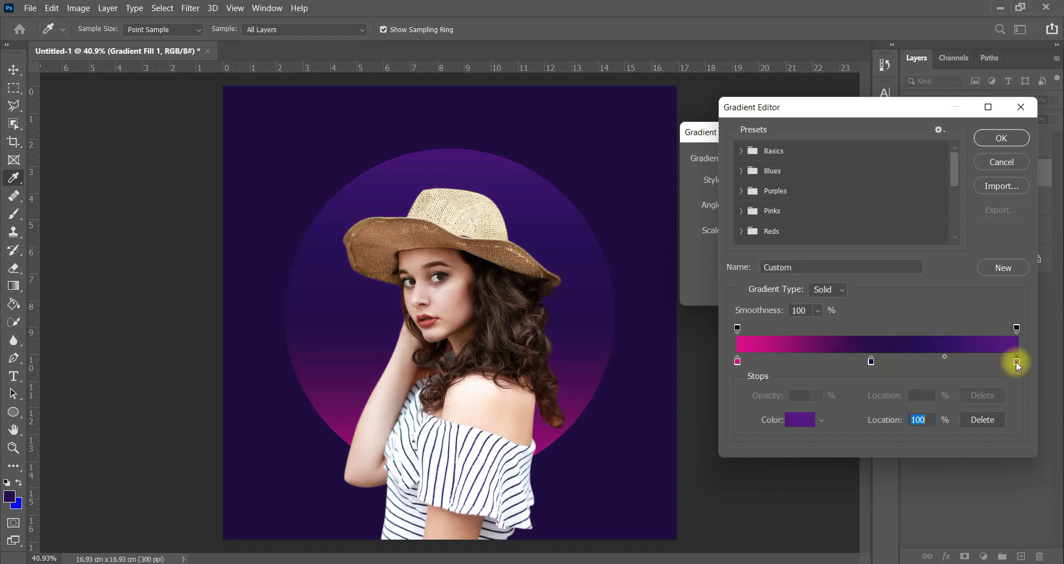
left_click(799, 420)
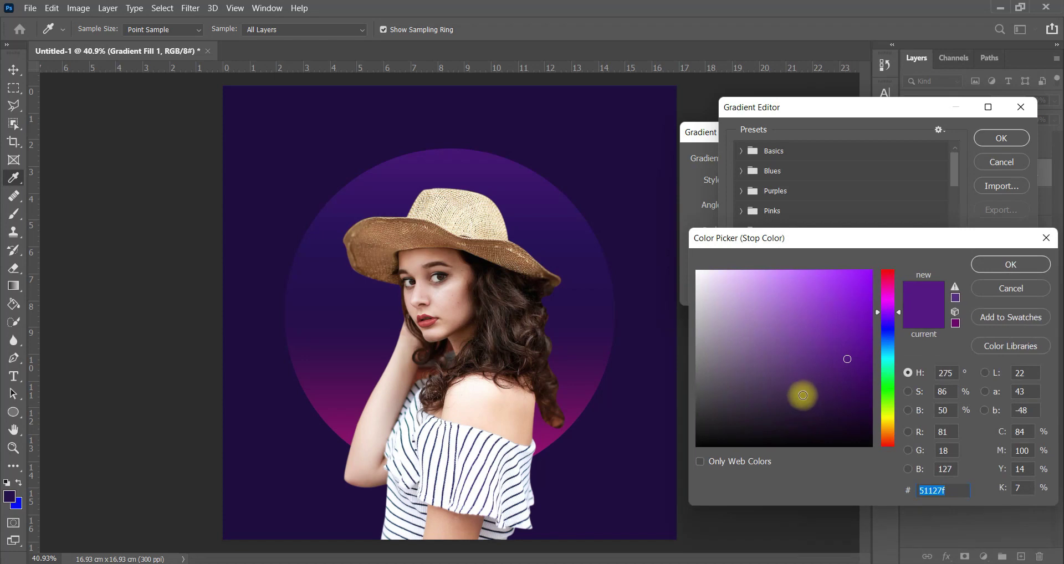
left_click_drag(804, 396, 871, 445)
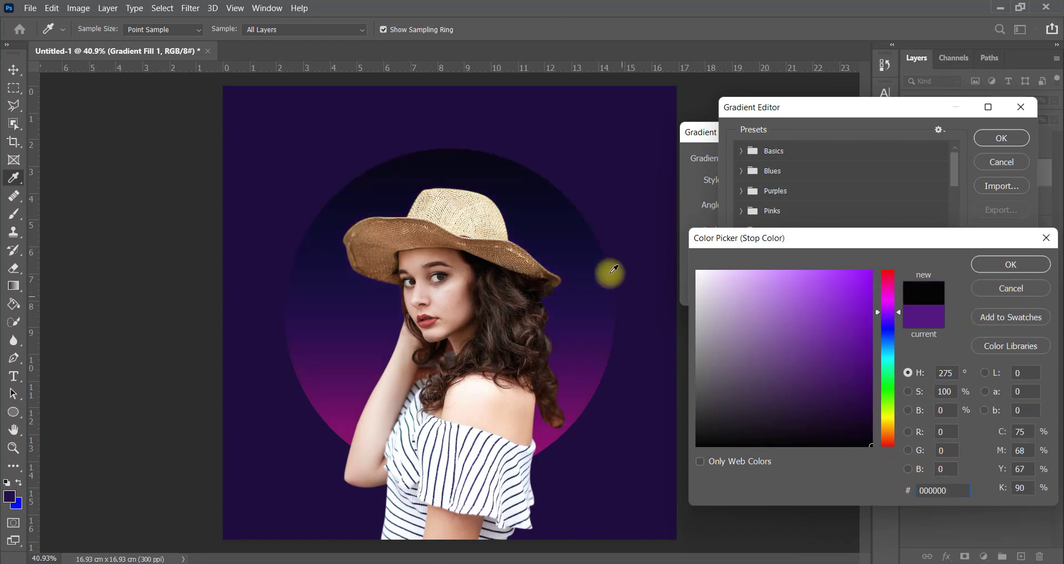
left_click(621, 210)
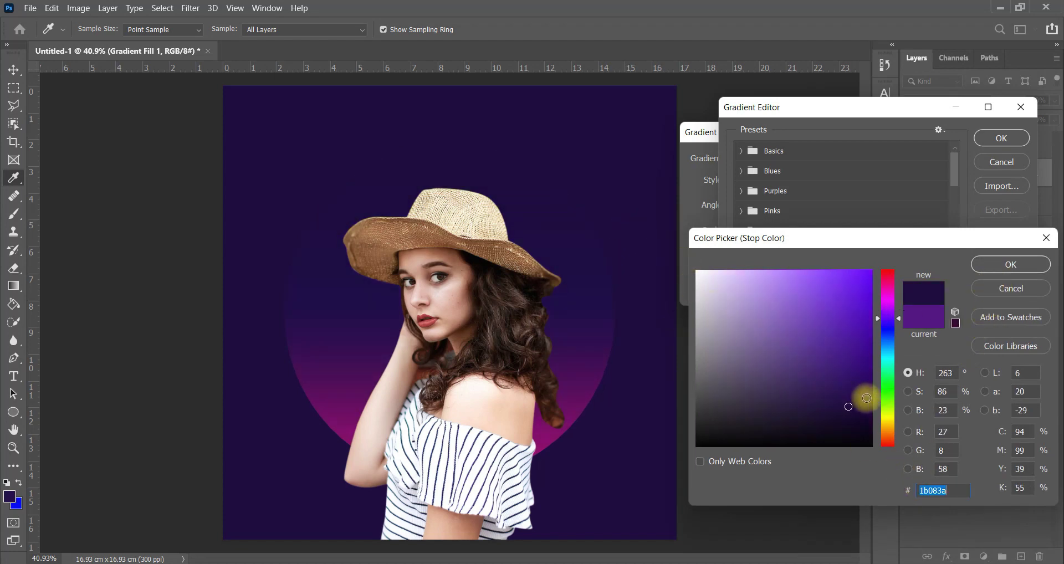
left_click(843, 398)
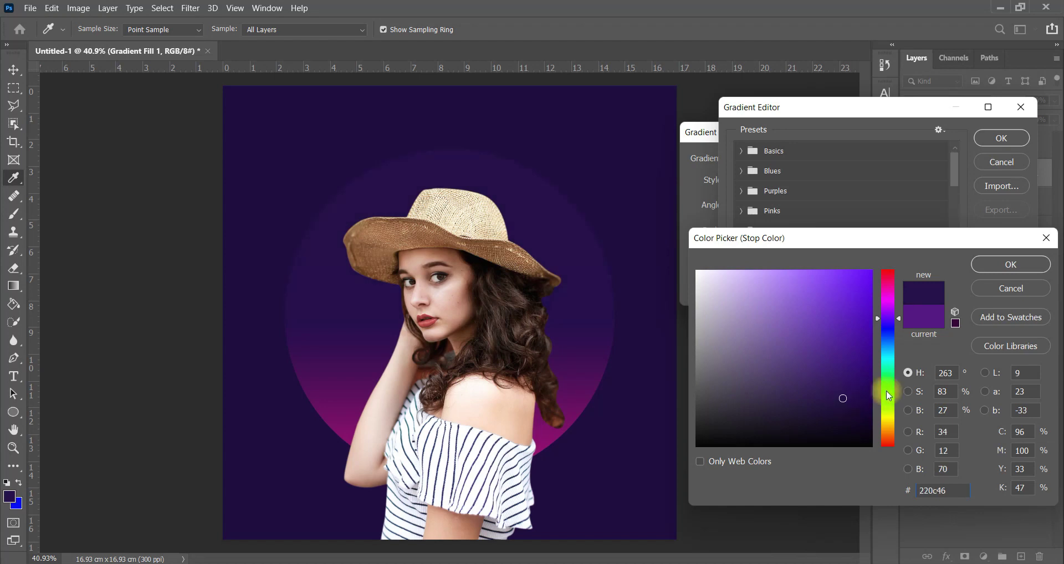
left_click(1010, 265)
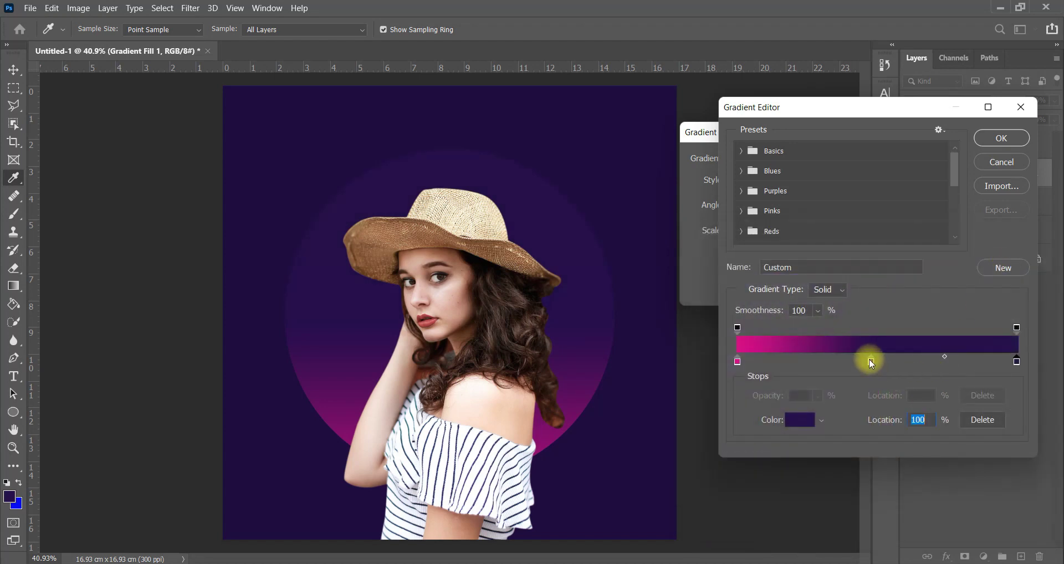
Step: Move the dark stop to about 66% and the blend midpoint to 54%, then apply
left_click_drag(898, 360, 911, 359)
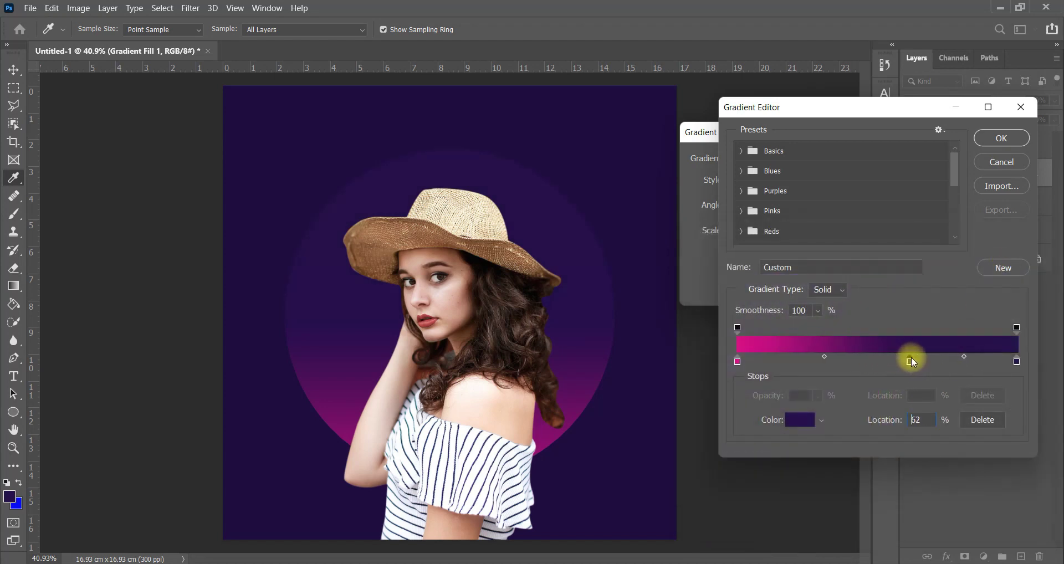
left_click(832, 362)
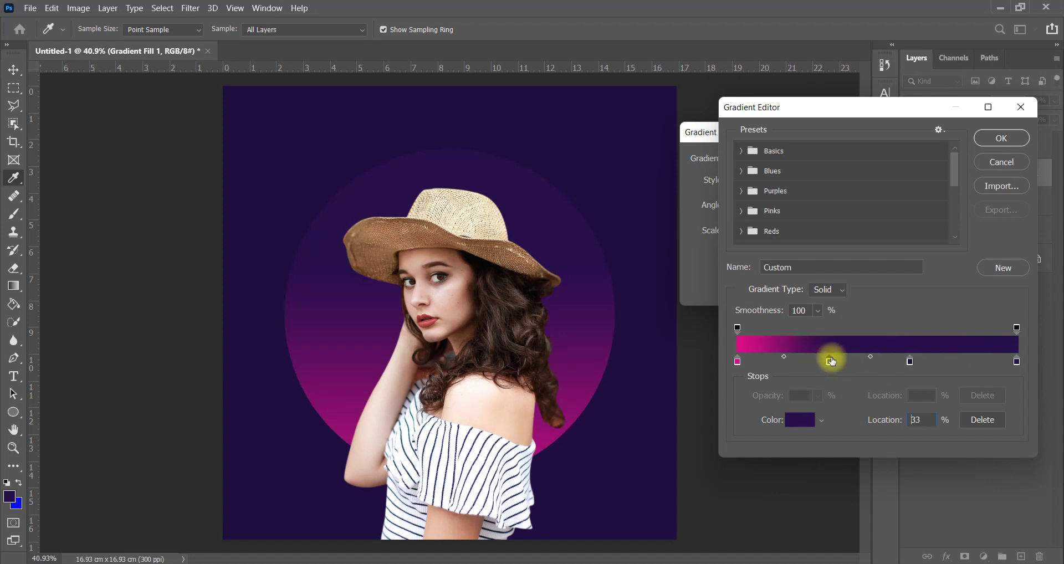
key("ctrl+z")
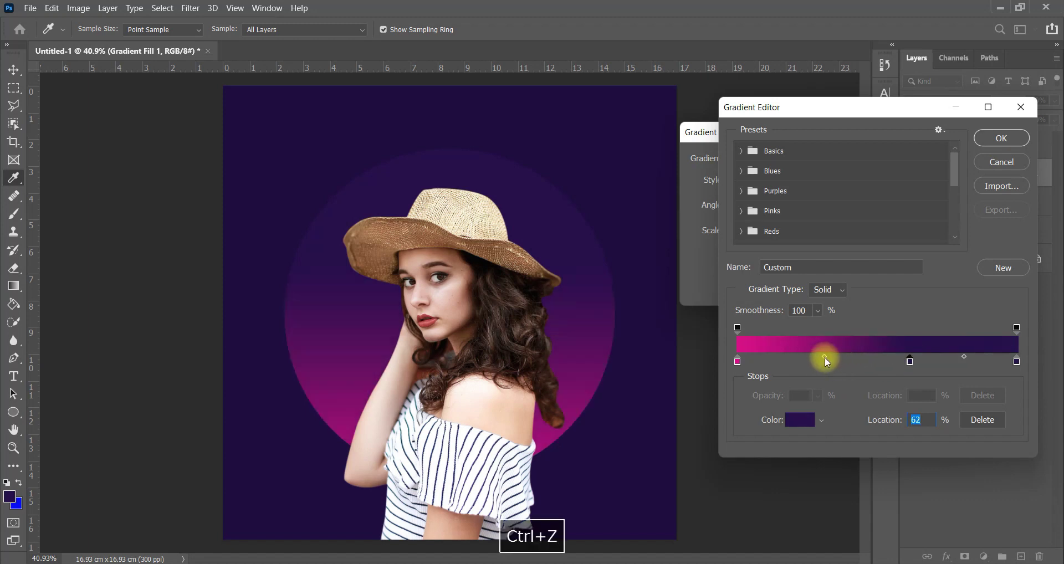
left_click_drag(912, 362, 937, 363)
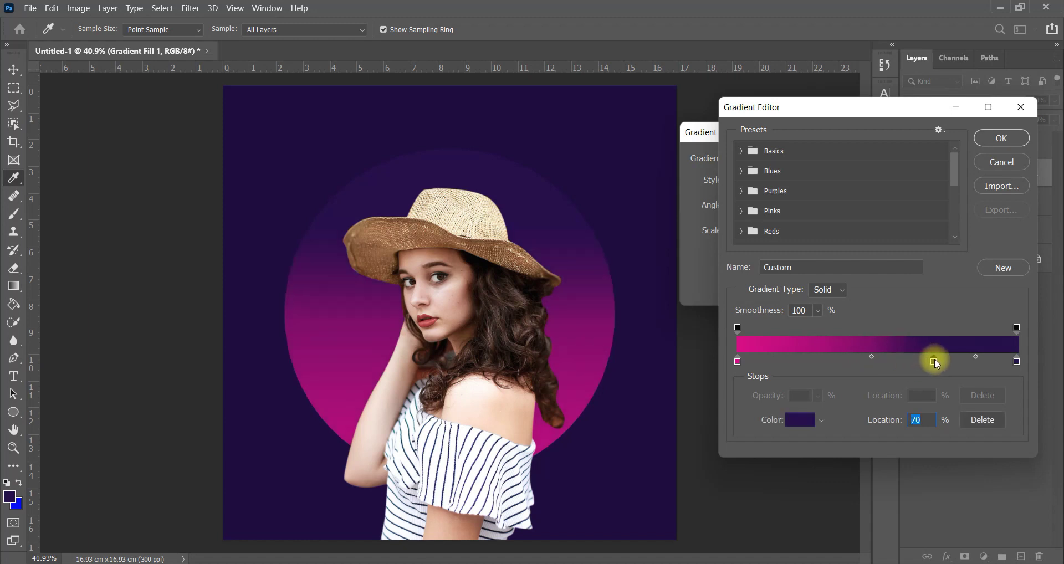
left_click_drag(860, 358, 845, 358)
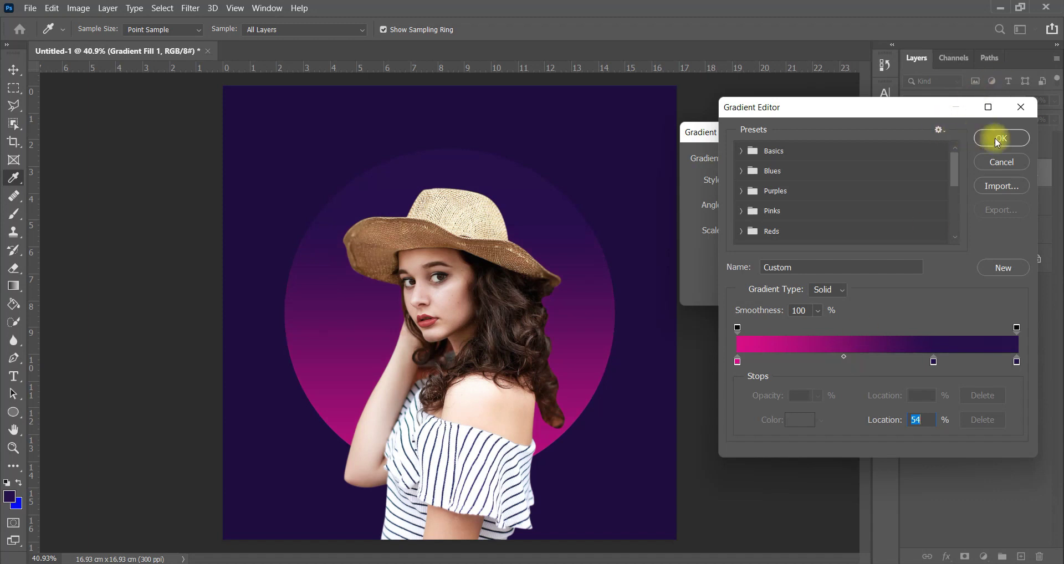
left_click(998, 143)
left_click(864, 162)
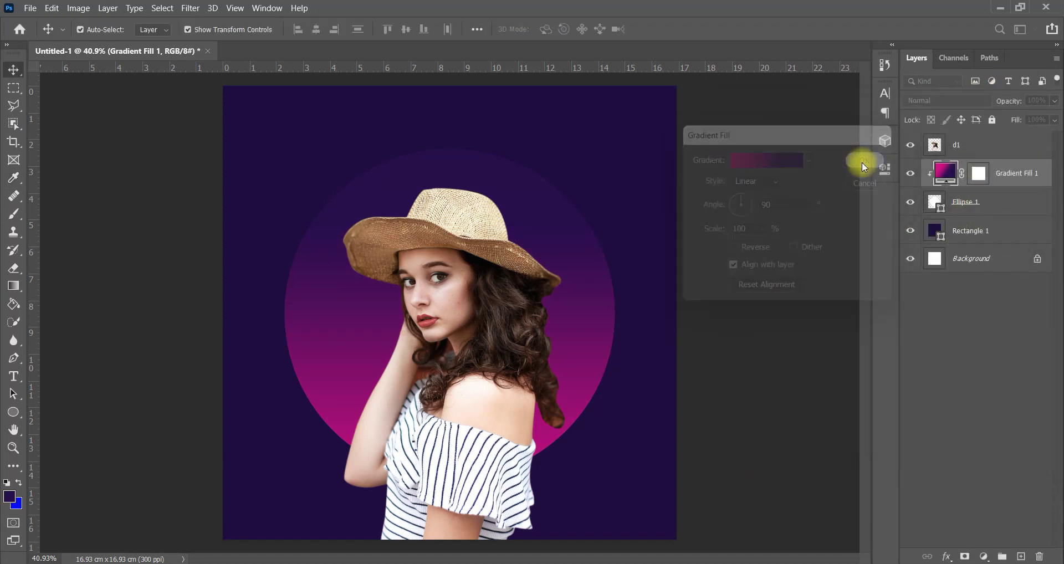
Step: Combine Ellipse 1 and the gradient fill into the smart object Gradient Fill 1
left_click(975, 210, "ctrl")
right_click(1023, 182)
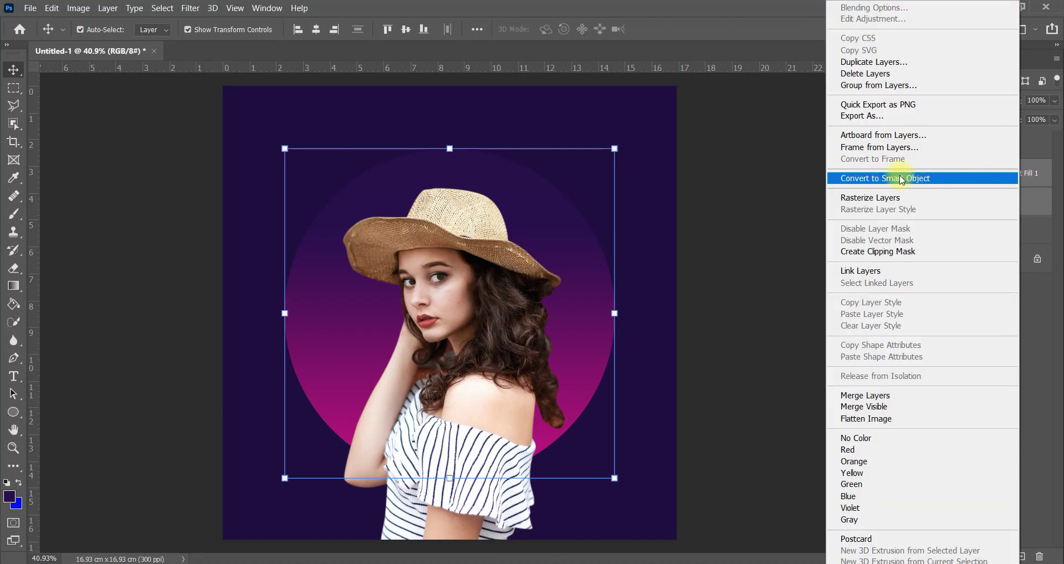
left_click(904, 178)
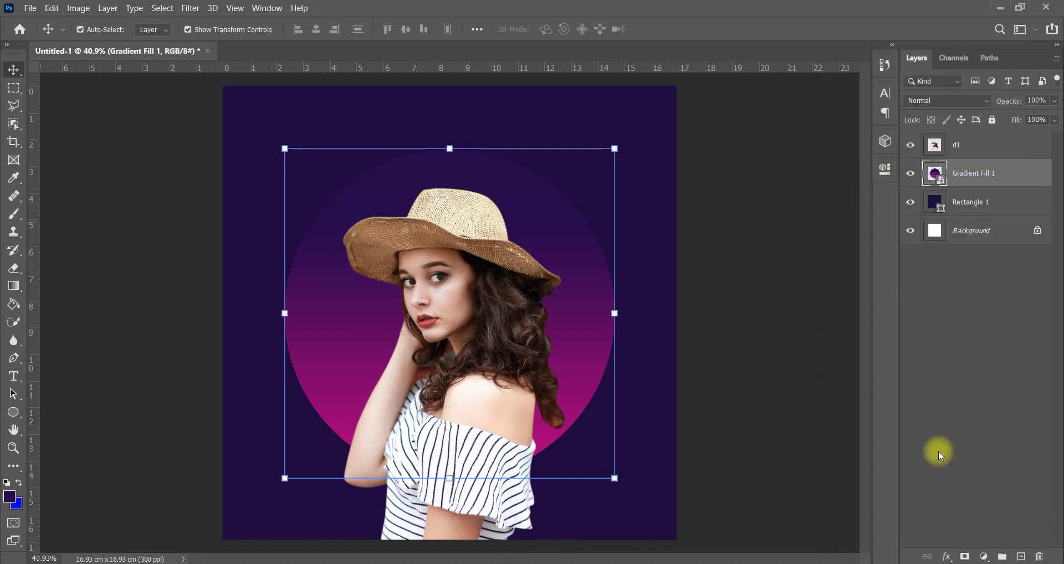
left_click(947, 556)
left_click(970, 537)
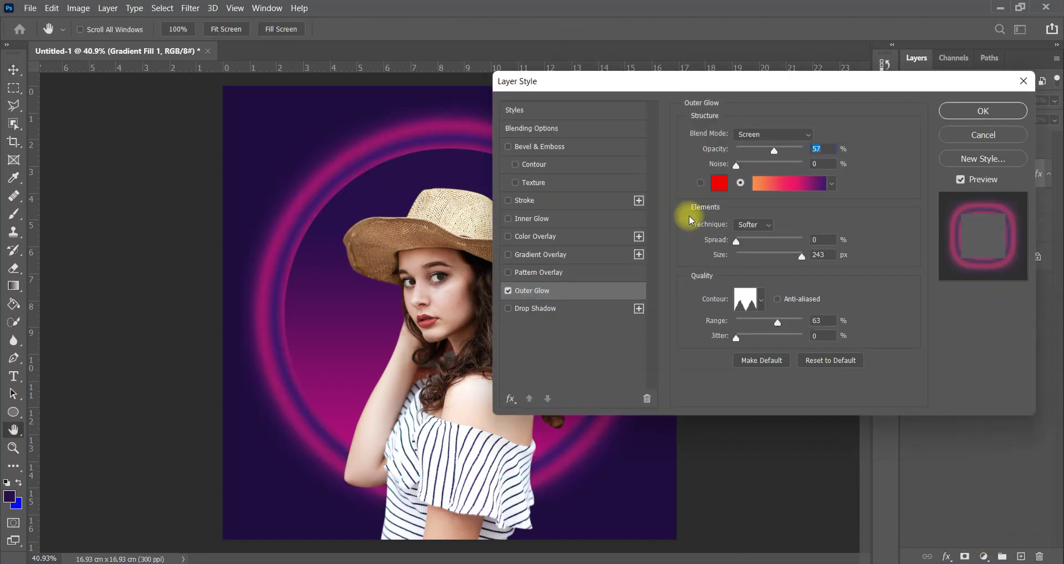
Step: Set the Outer Glow gradient to the orange-magenta-purple Red_07 preset from Reds
left_click(772, 183)
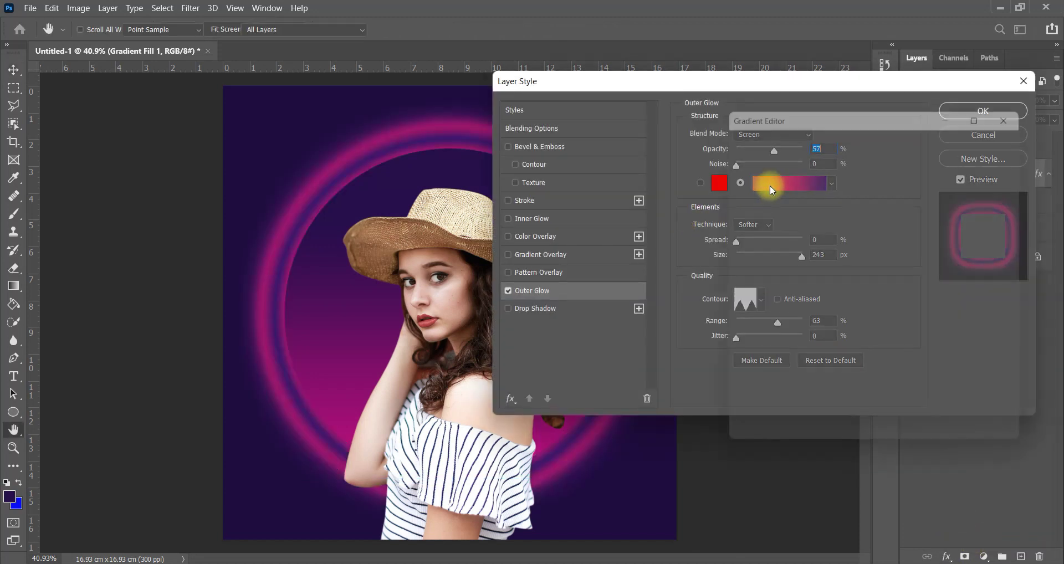
scroll(759, 227, "down", 3)
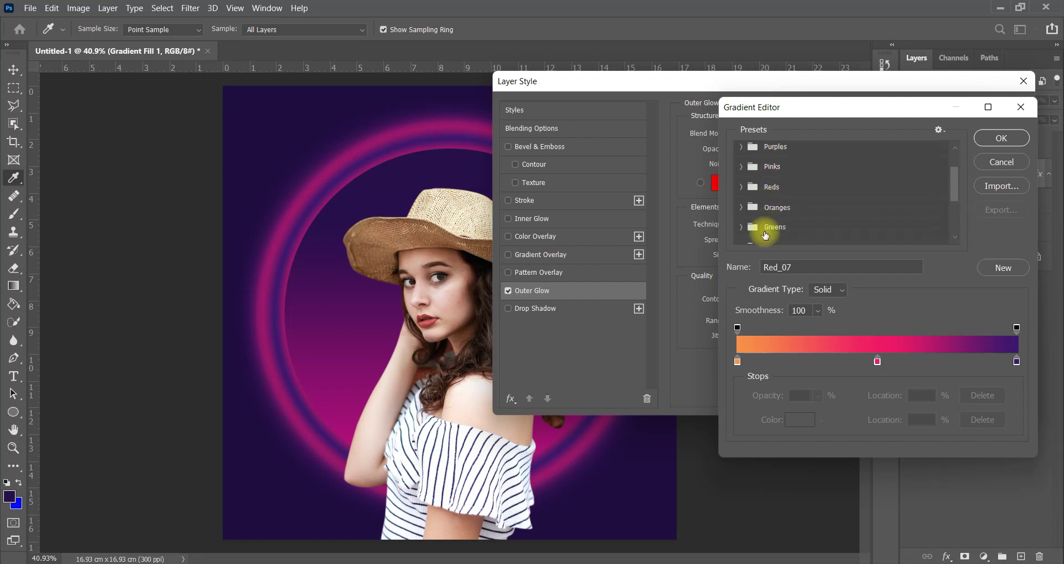
left_click(742, 185)
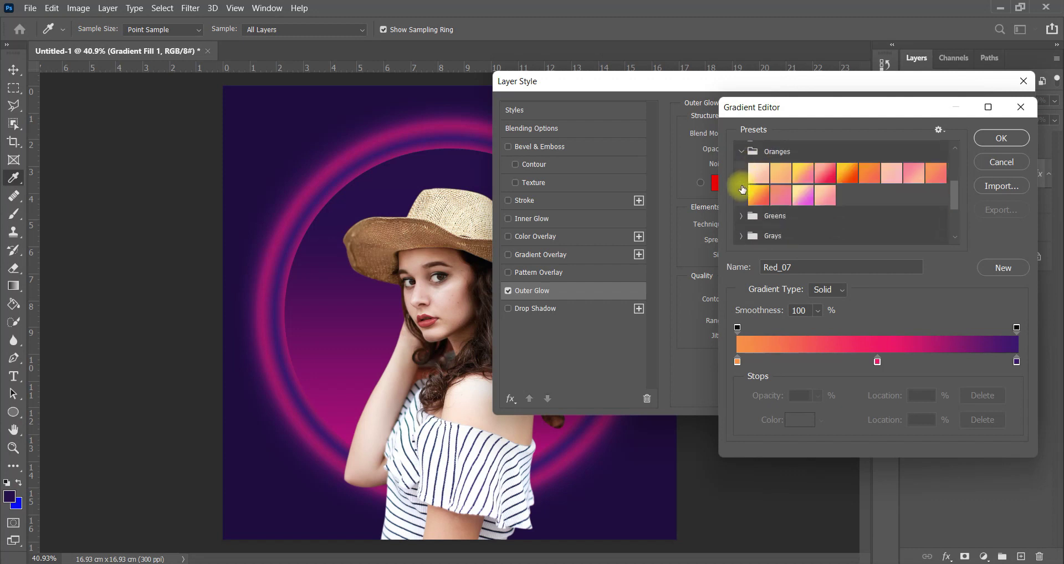
scroll(751, 172, "up", 2)
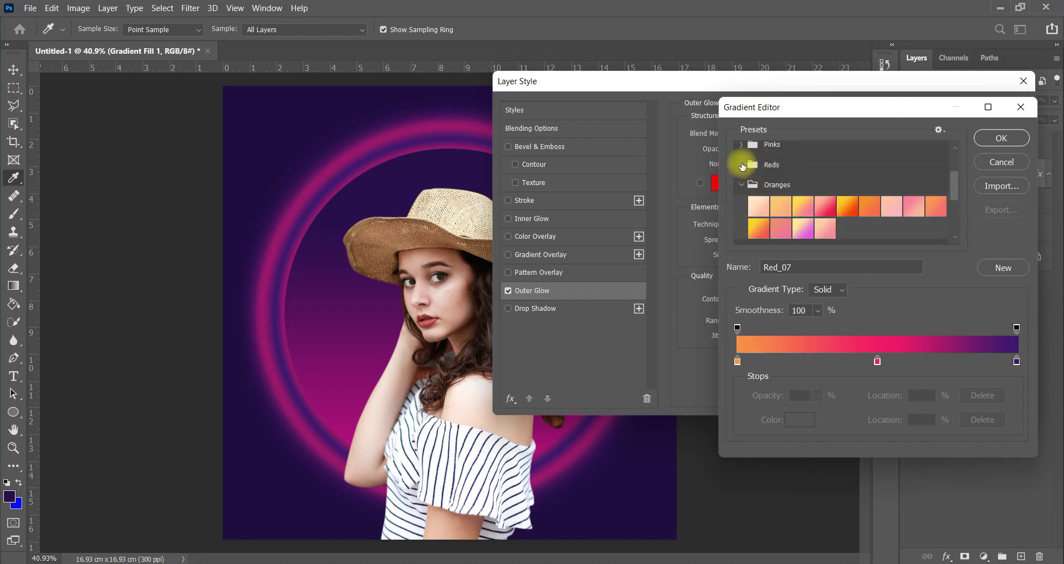
left_click(742, 166)
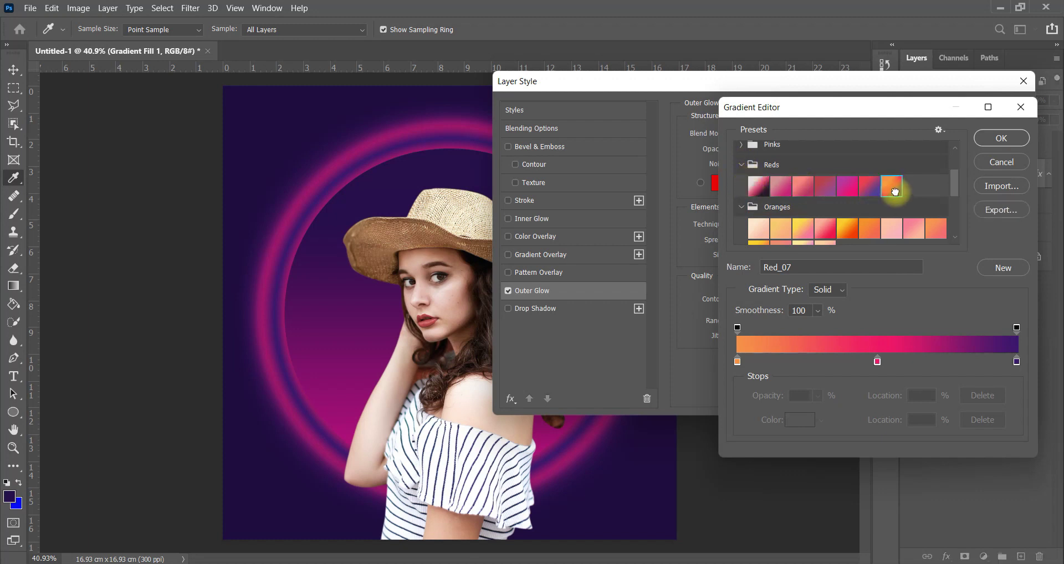
left_click(874, 192)
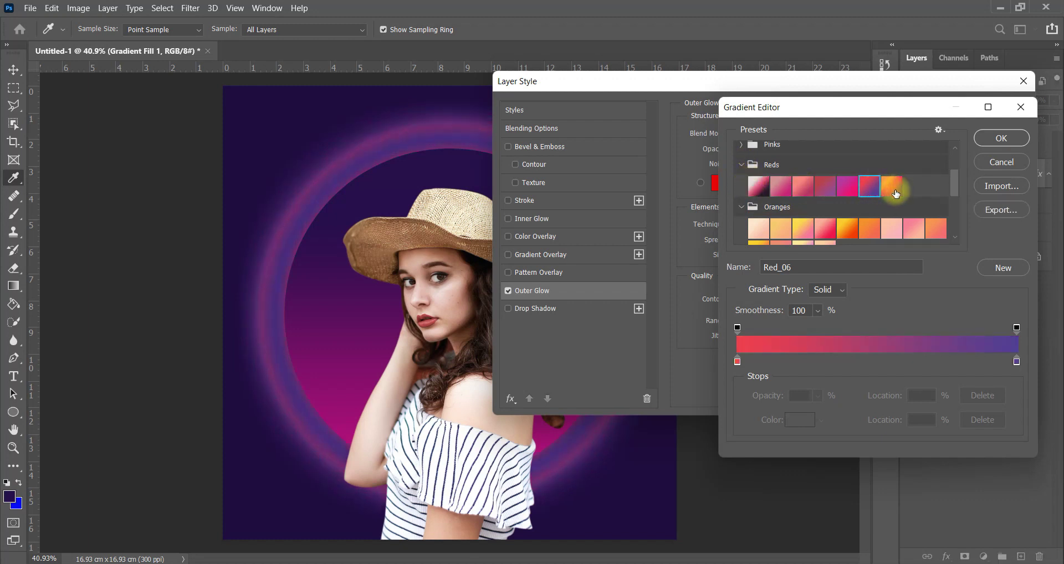
left_click(897, 192)
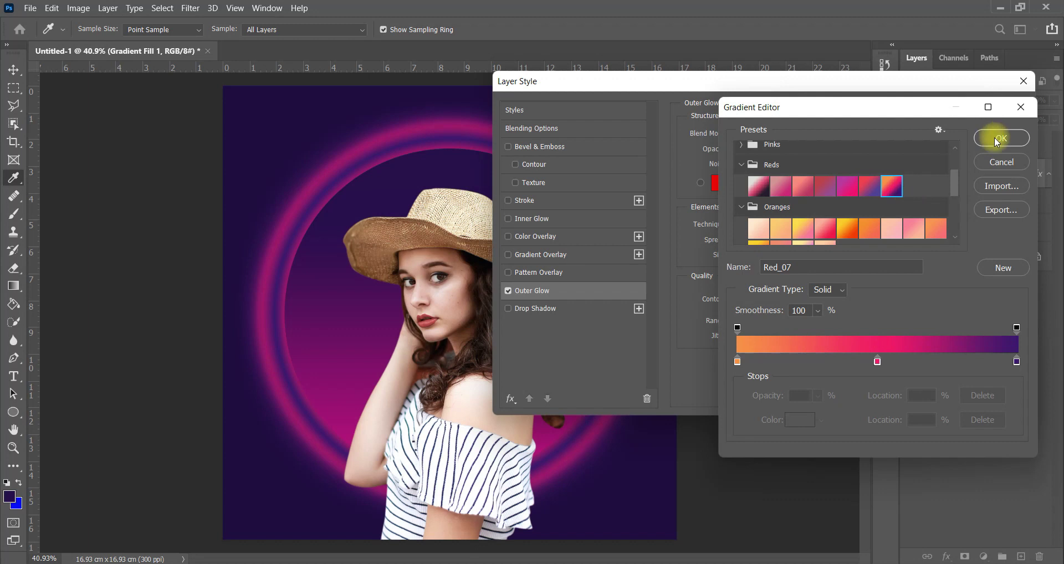
left_click(1001, 138)
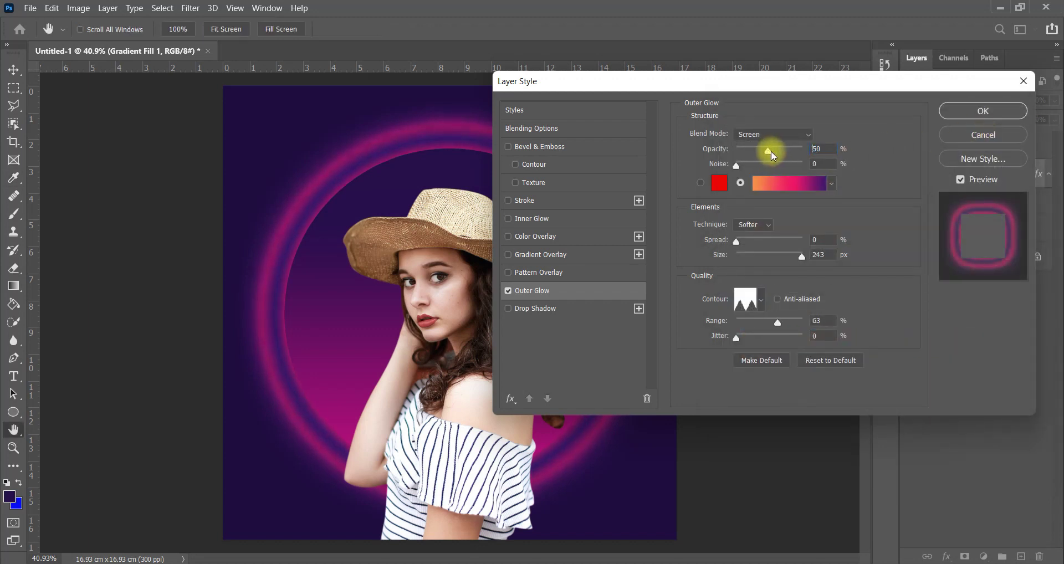
Step: Lower the outer glow's opacity, narrow its spread and shrink its size to 144 px
left_click_drag(767, 157, 765, 157)
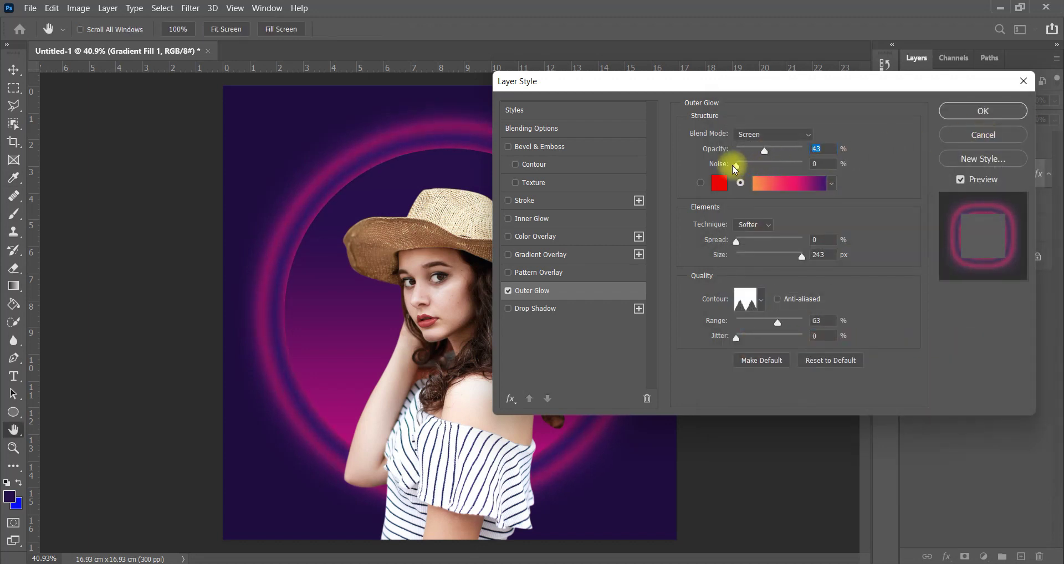
left_click_drag(743, 247, 752, 247)
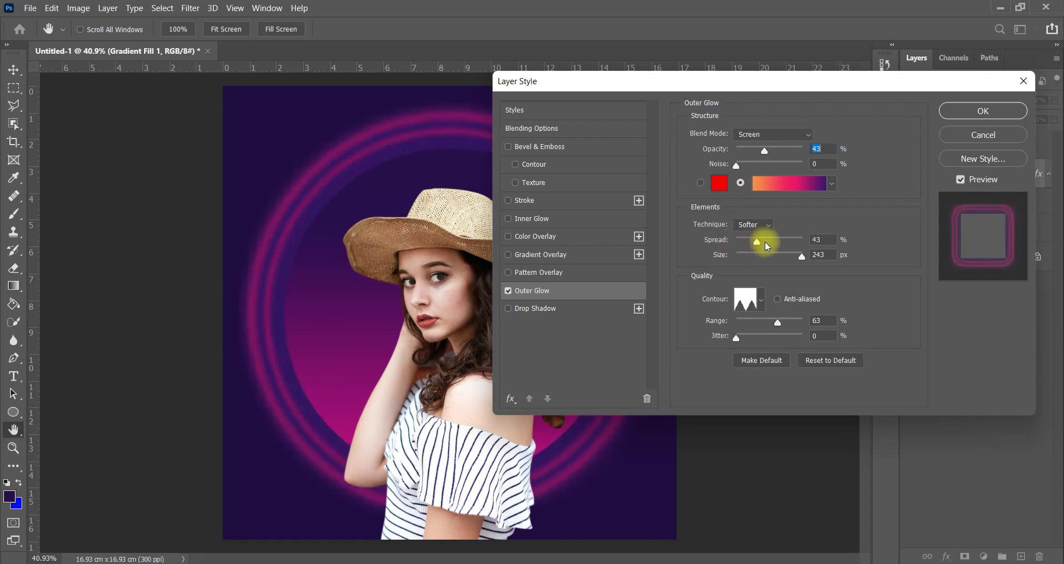
left_click_drag(747, 247, 742, 248)
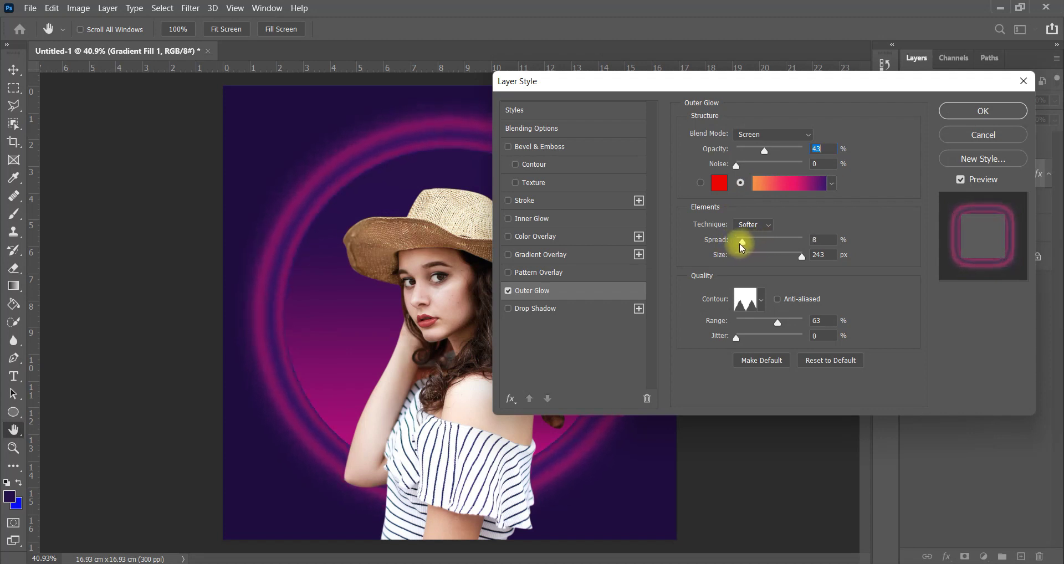
left_click_drag(802, 256, 779, 261)
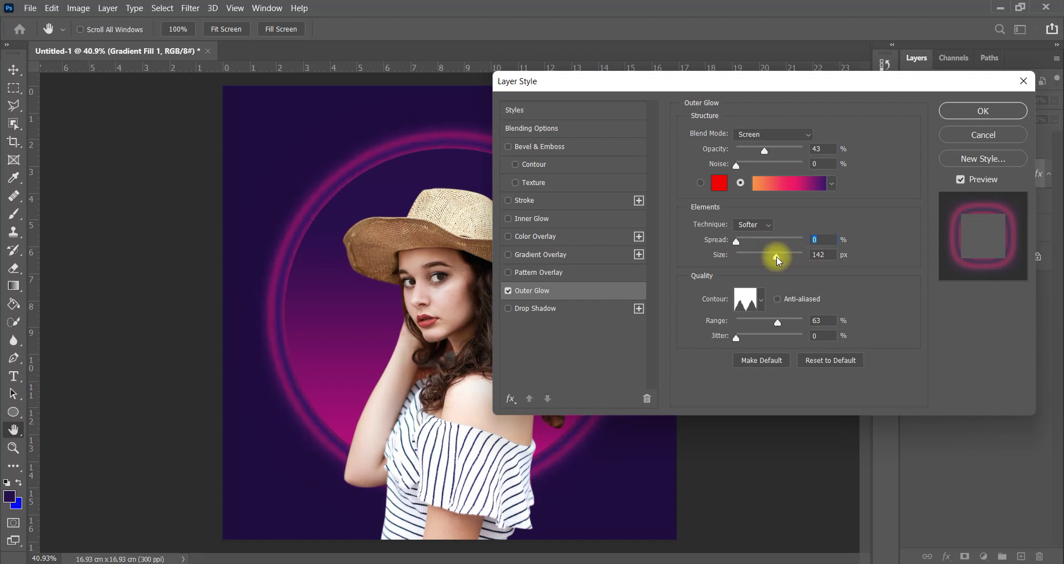
left_click(780, 258)
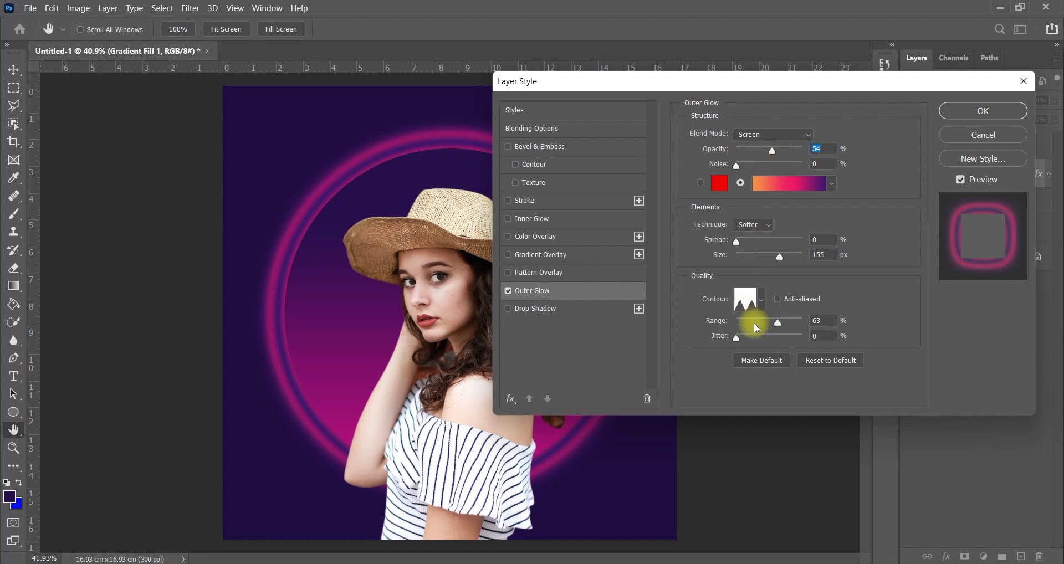
Step: Give the glow the third contour preset, settle on 63% opacity and 7% spread, and apply it
left_click(761, 300)
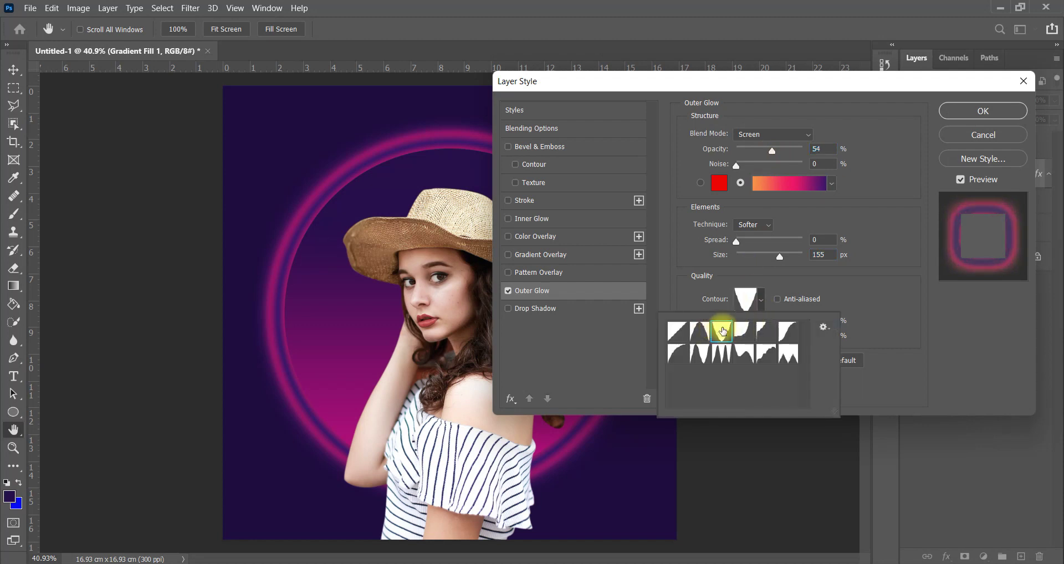
left_click(723, 331)
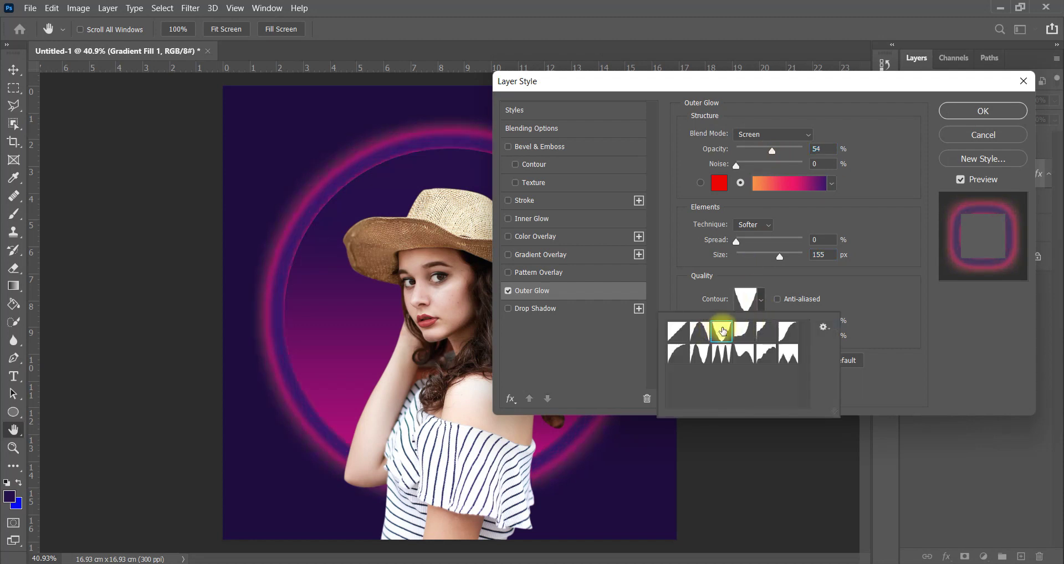
left_click(774, 155)
left_click_drag(775, 155, 776, 156)
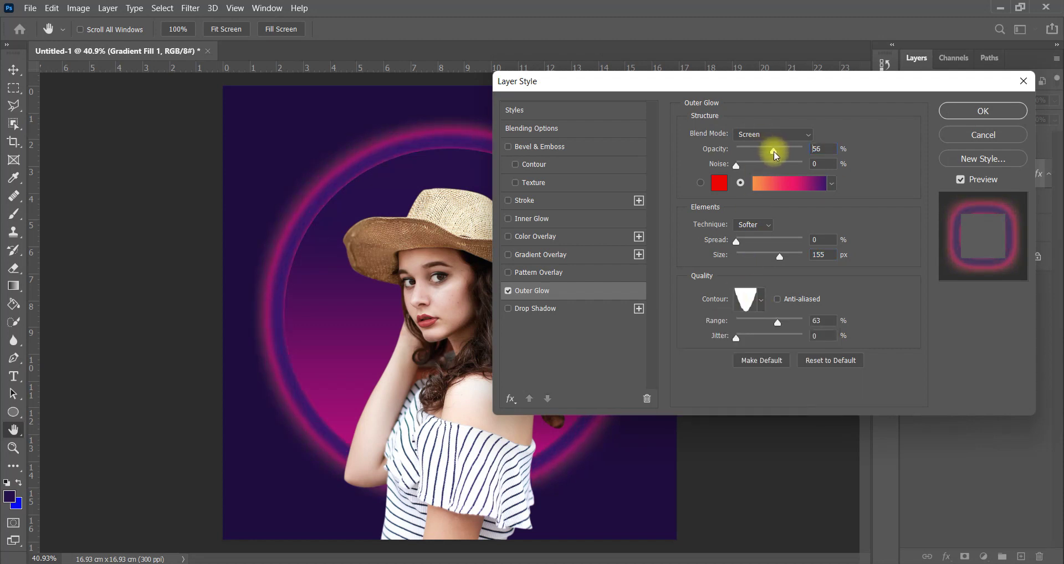
left_click(743, 241)
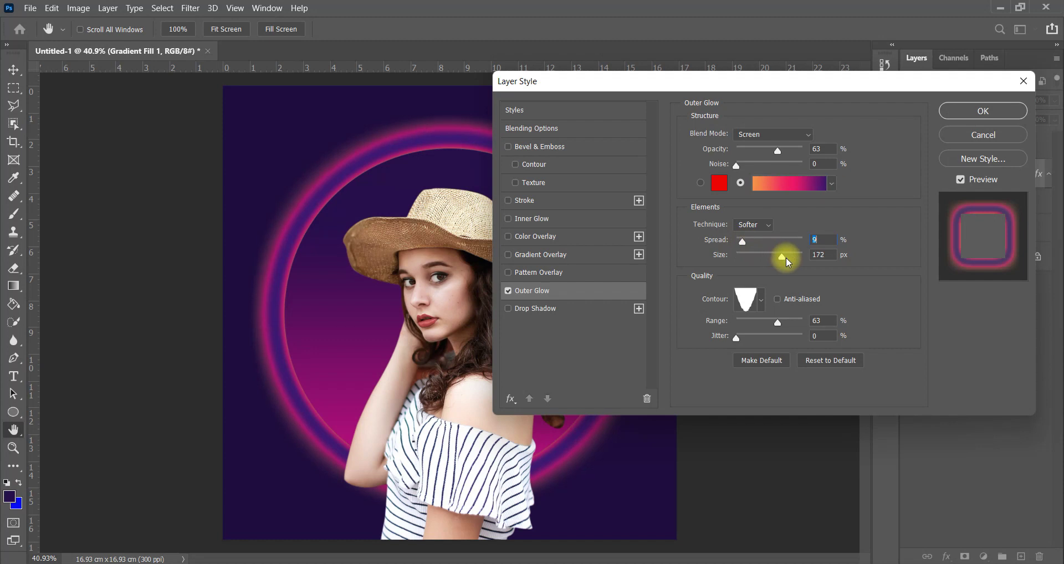
left_click_drag(788, 262, 743, 248)
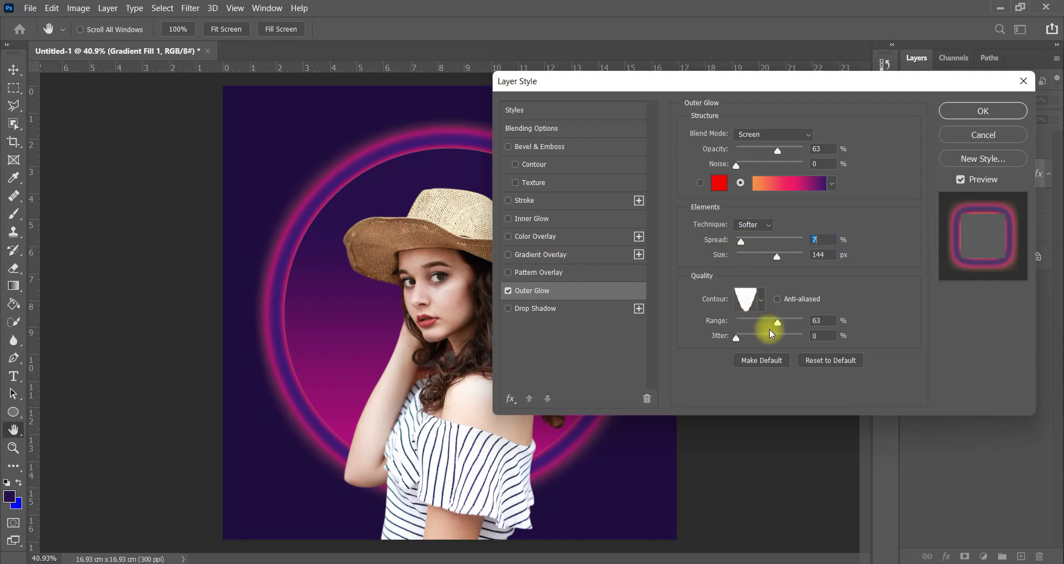
left_click(958, 112)
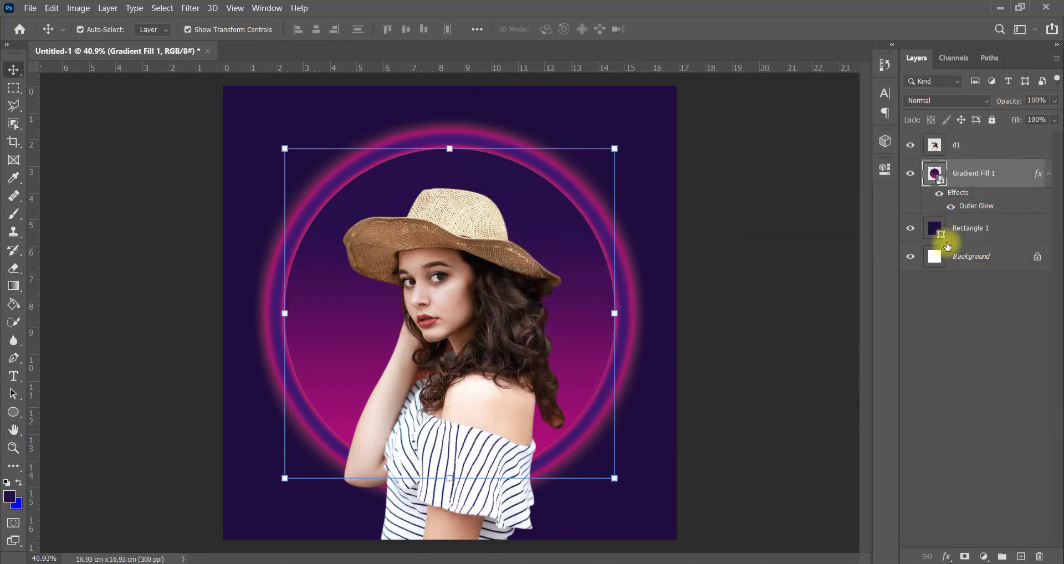
left_click(970, 149)
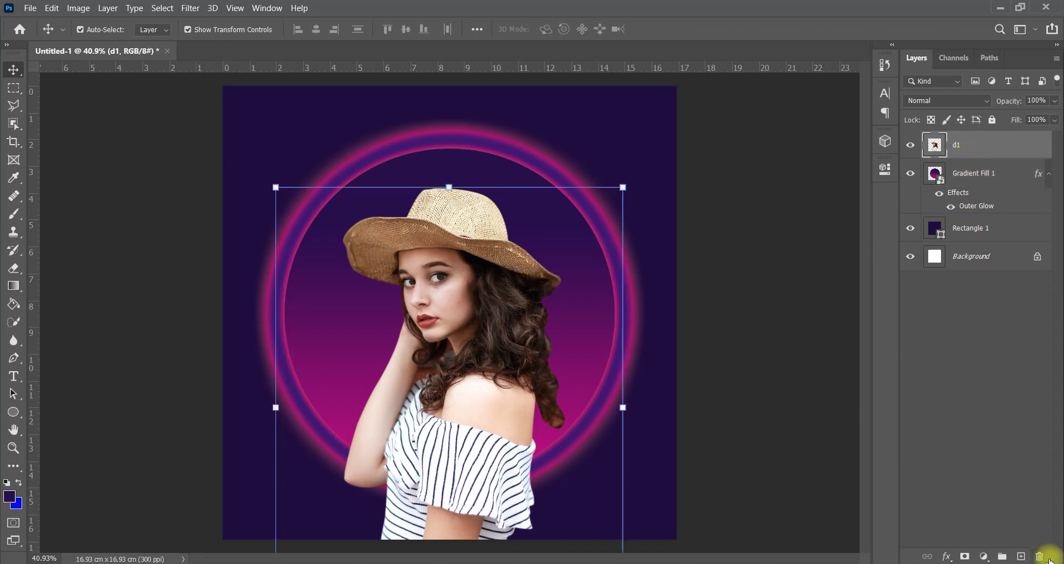
Step: Add an empty Layer 1 and set the foreground colour to hot pink ed0e94
left_click(1021, 557)
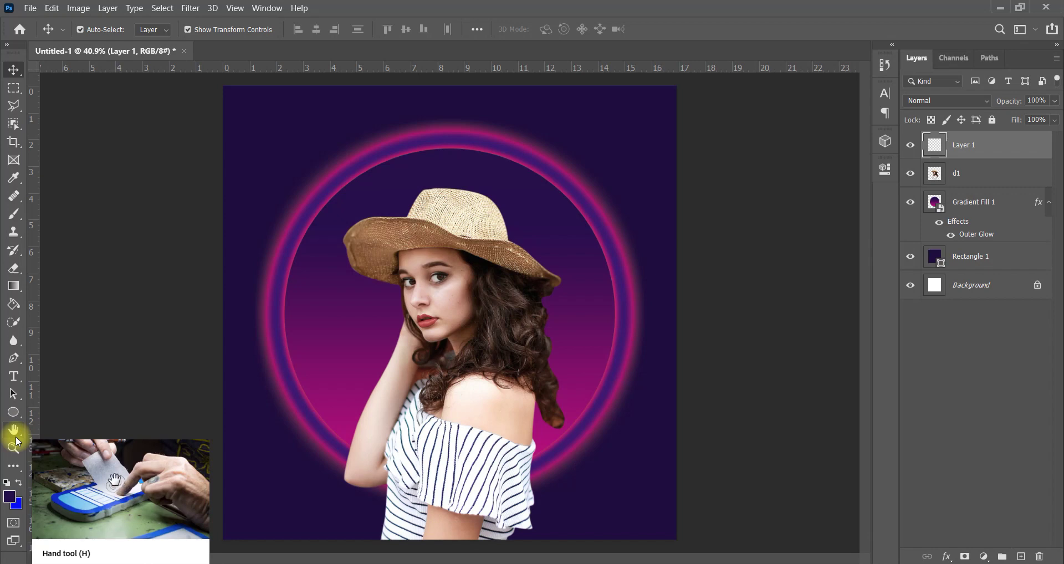
left_click(14, 214)
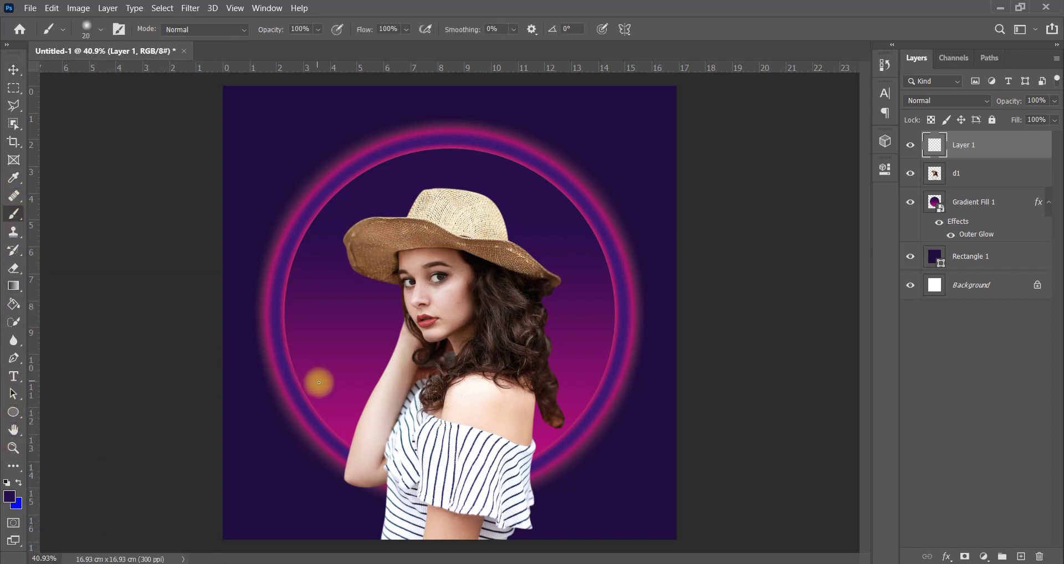
left_click(341, 428, "alt")
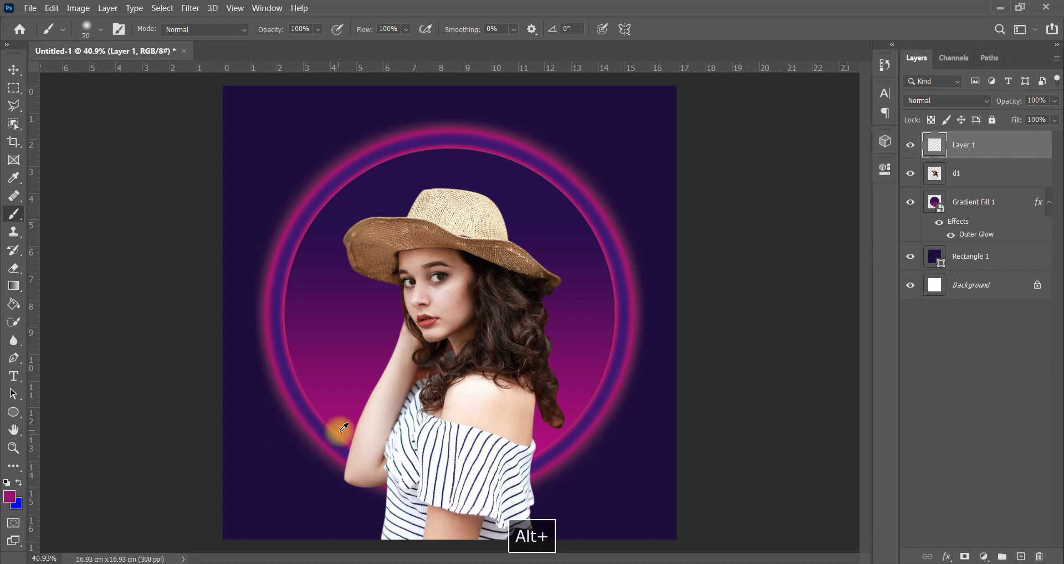
left_click(10, 497)
left_click_drag(877, 306, 875, 309)
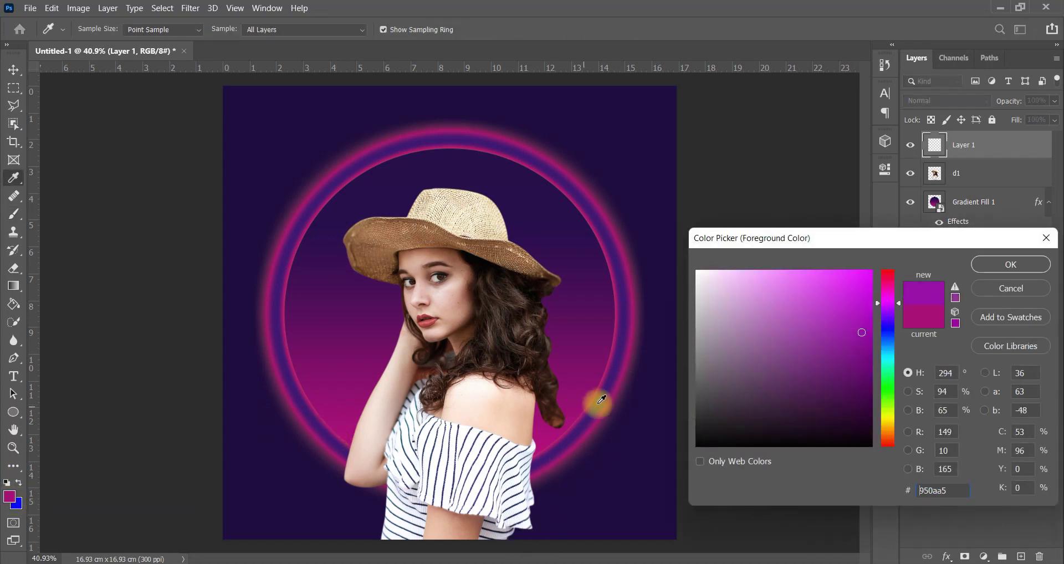
left_click(604, 382, "alt")
left_click_drag(774, 330, 886, 264)
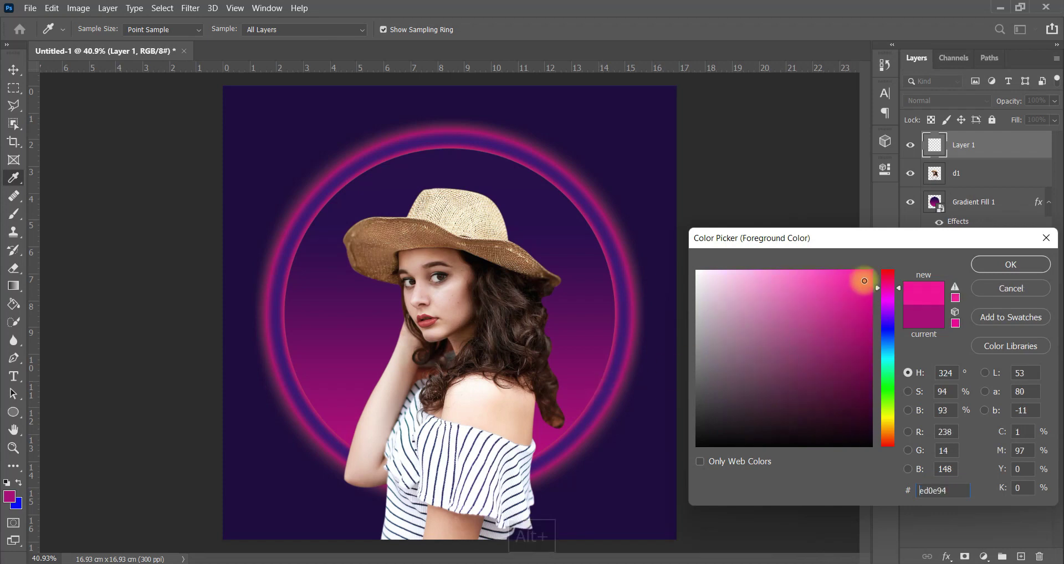
left_click(1011, 265)
Step: Paint a broad soft hot-pink wash down the canvas's left side with a 1013 px brush
key("b")
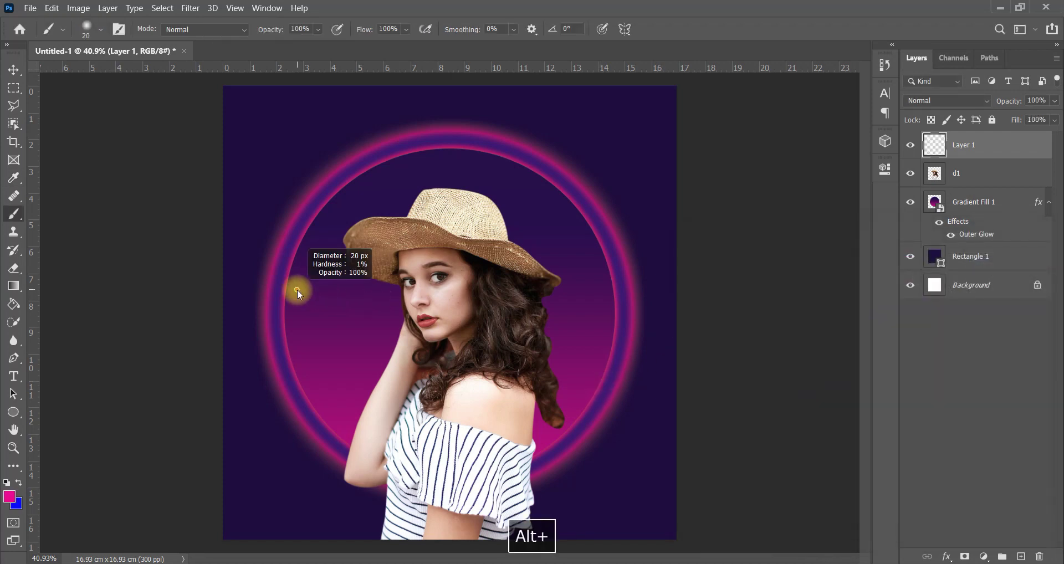
mouse_move(352, 148)
left_mouse_down()
mouse_move(333, 523)
mouse_move(371, 280)
mouse_move(211, 140)
mouse_move(366, 557)
left_mouse_up()
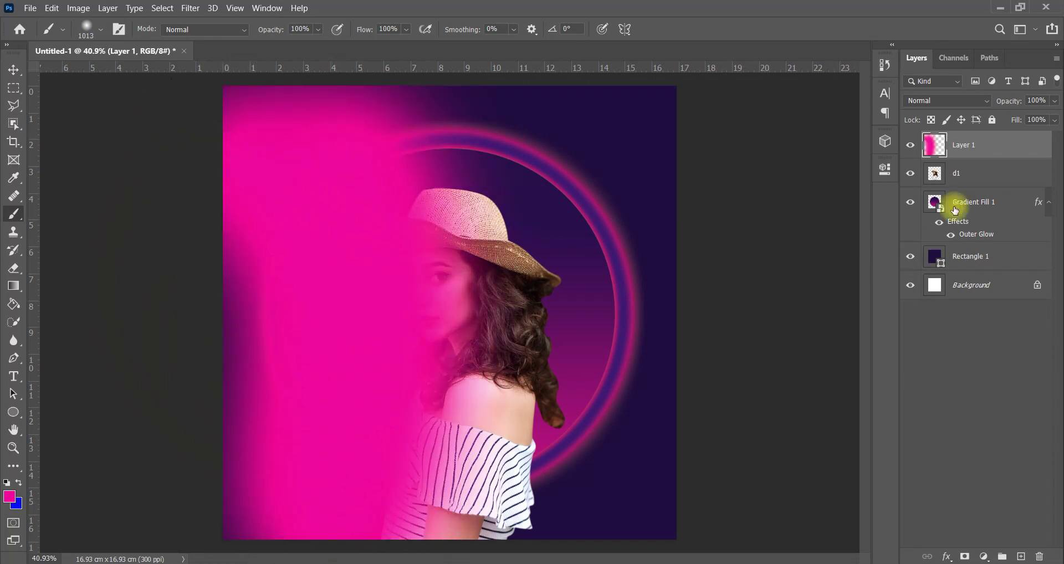
right_click(1001, 159)
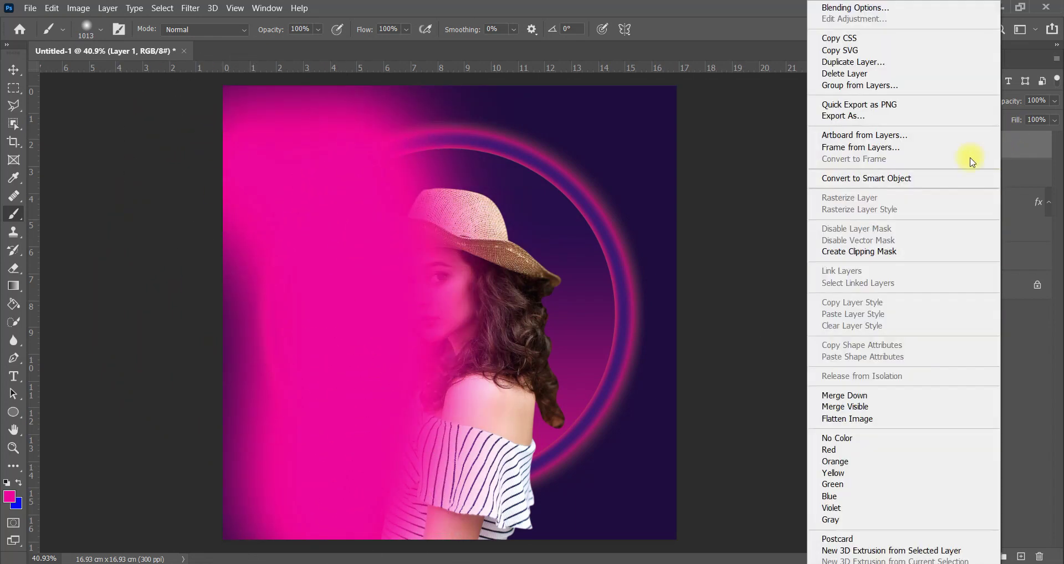
Step: Clip pink Layer 1 to the model in Soft Light mode and add an empty Layer 2
left_click(856, 250)
left_click(927, 101)
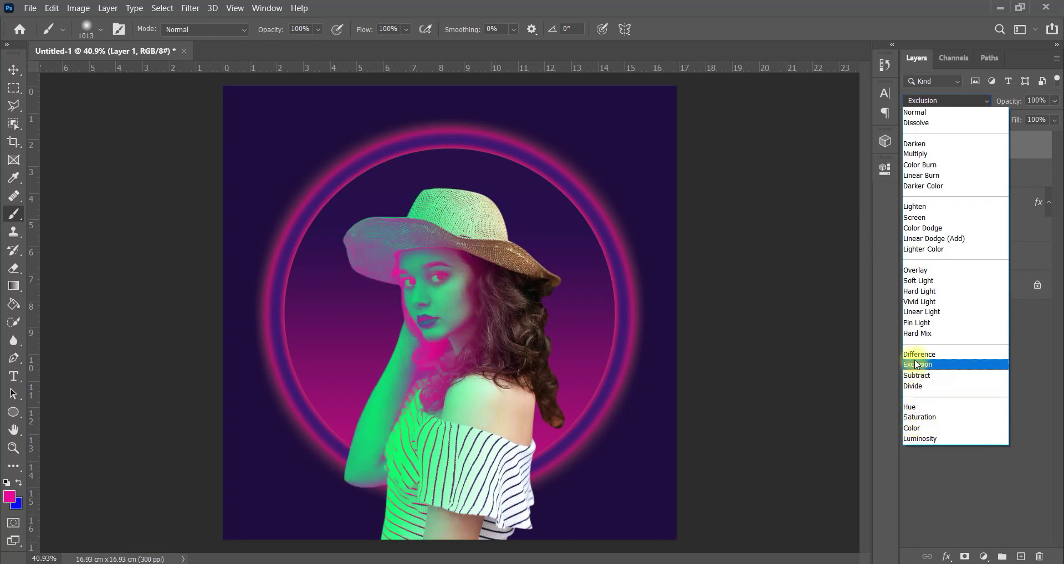
left_click(924, 281)
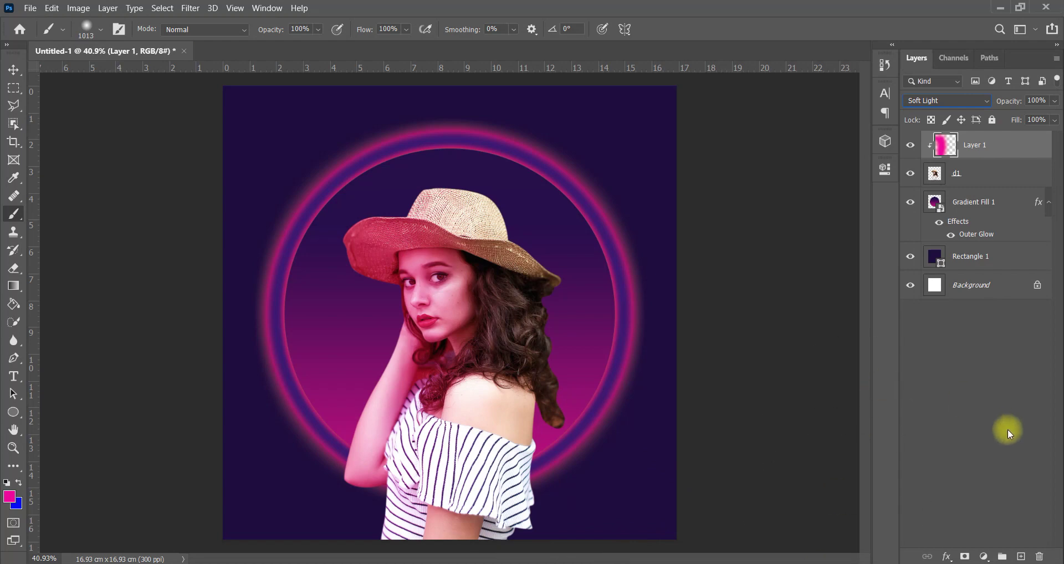
left_click(1021, 556)
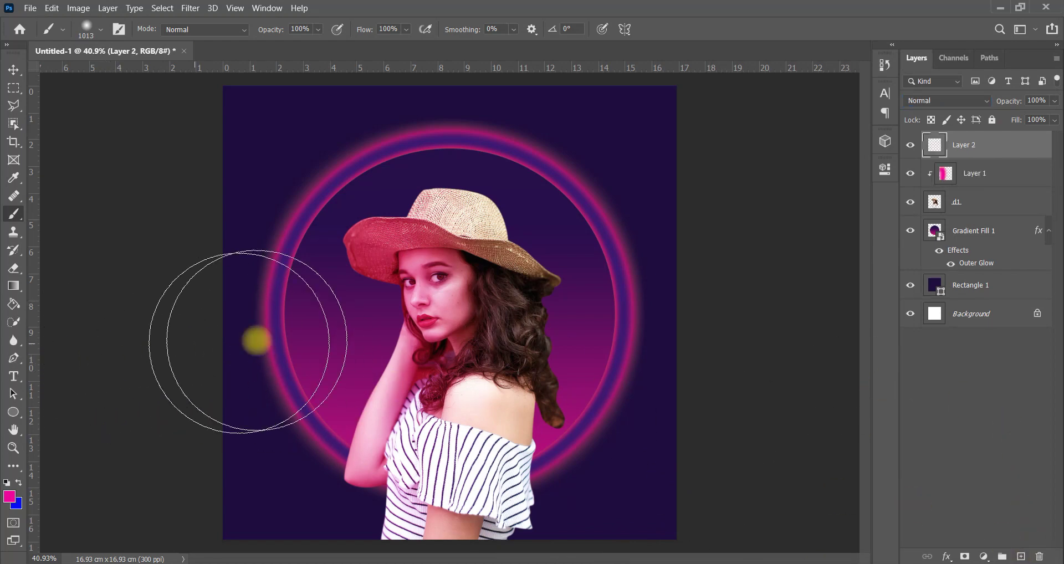
Step: Sample a dark purple from the canvas and brighten it into a vivid violet paint colour
left_click(276, 293, "alt")
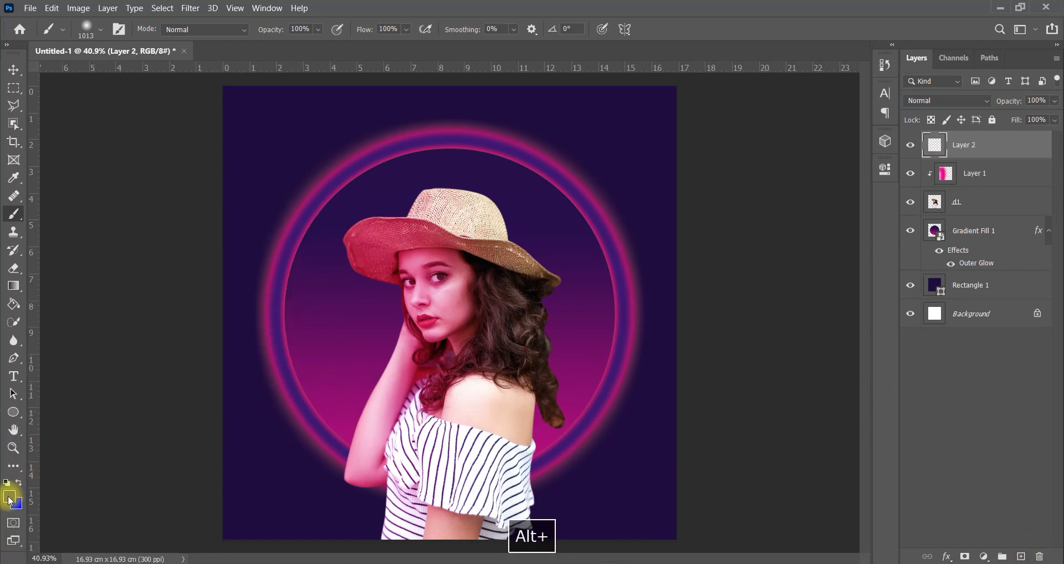
left_click(9, 498)
left_click_drag(842, 365, 852, 327)
left_click(1005, 271)
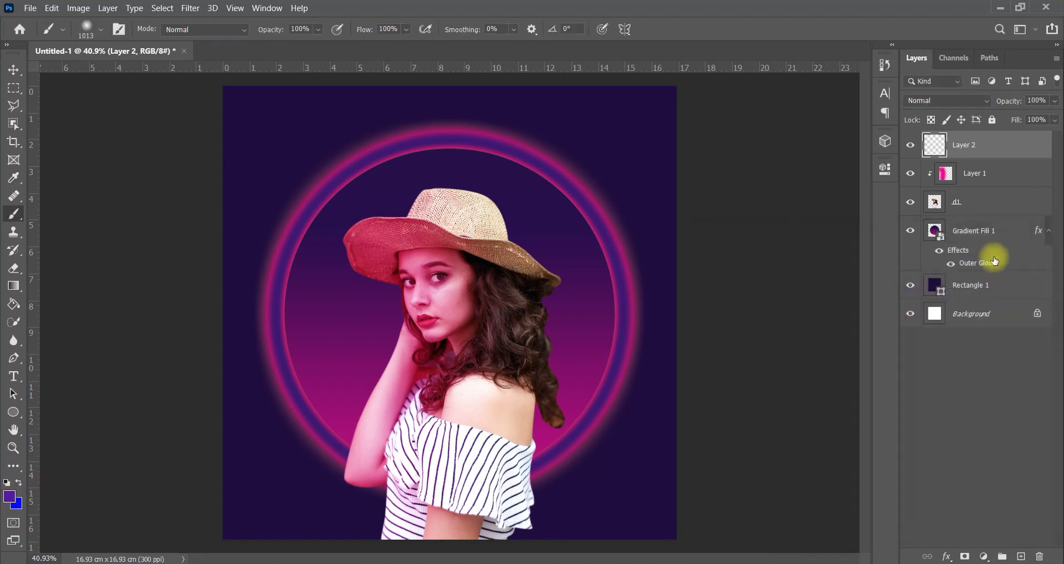
Step: Clip Layer 2 to the model and brush violet over her hair and right shoulder
right_click(975, 146)
left_click(884, 178)
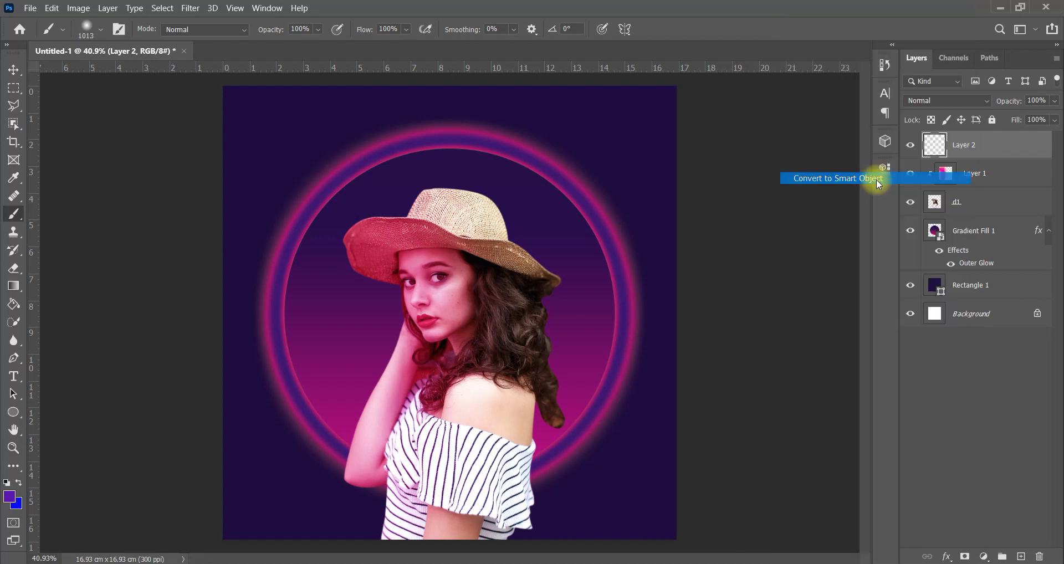
right_click(1037, 151)
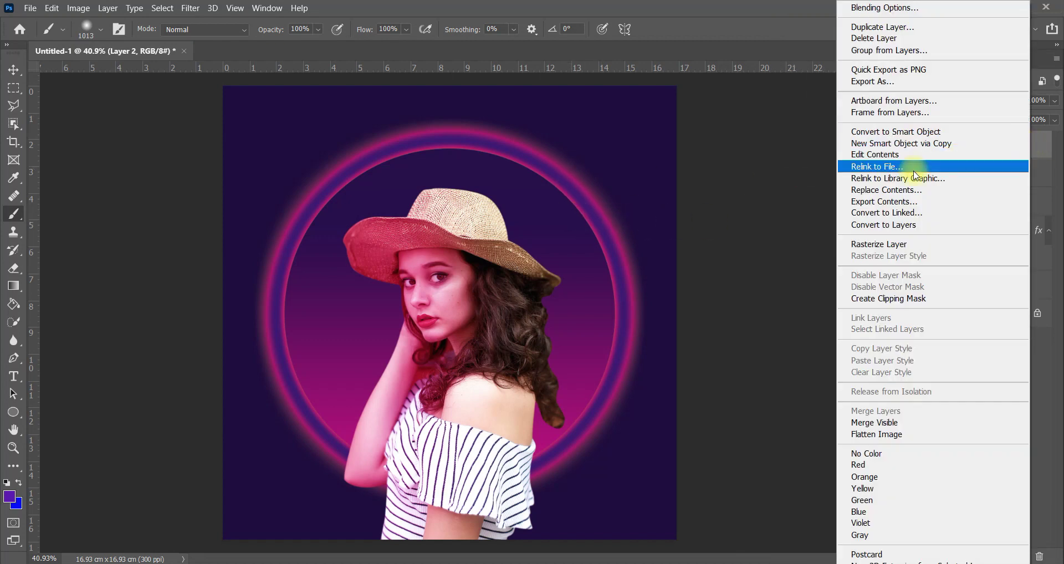
left_click(888, 298)
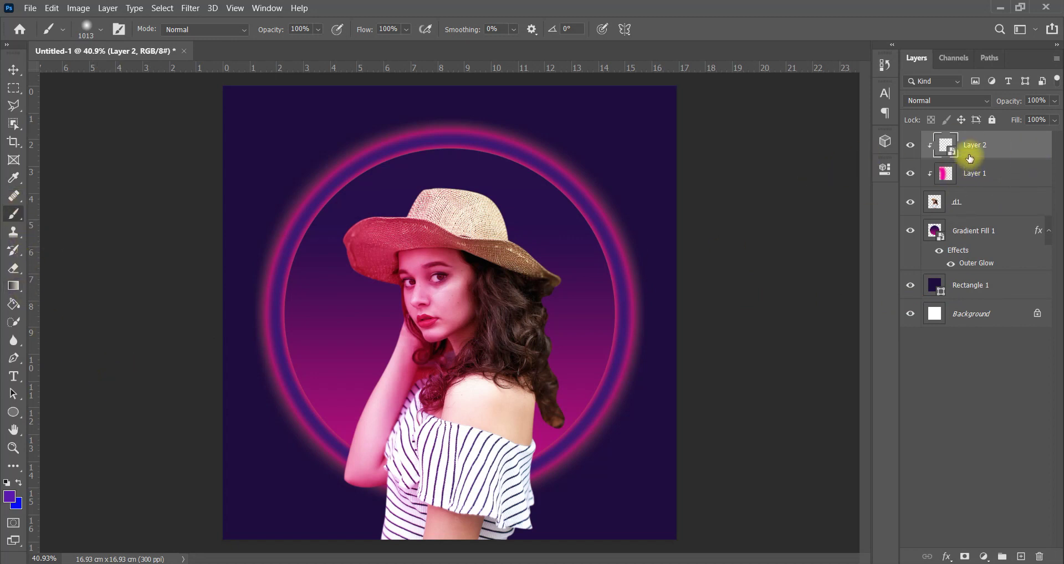
key("ctrl+z")
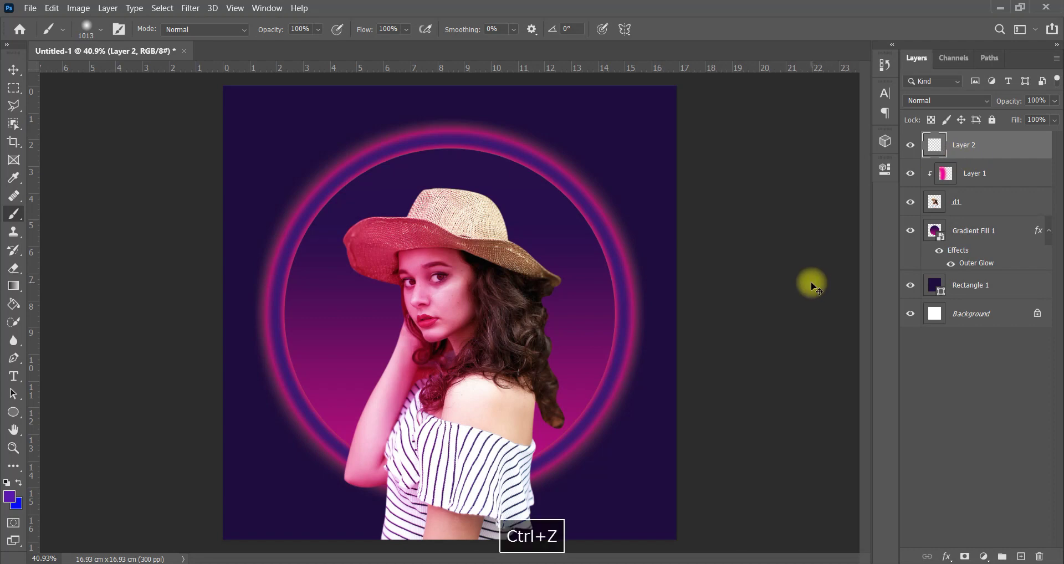
right_click(985, 146)
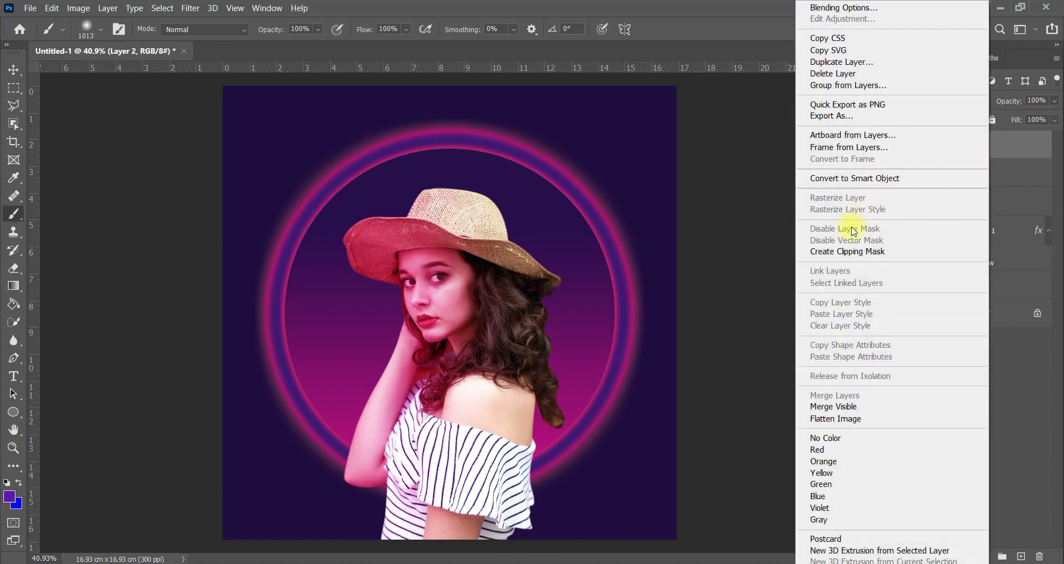
left_click(848, 251)
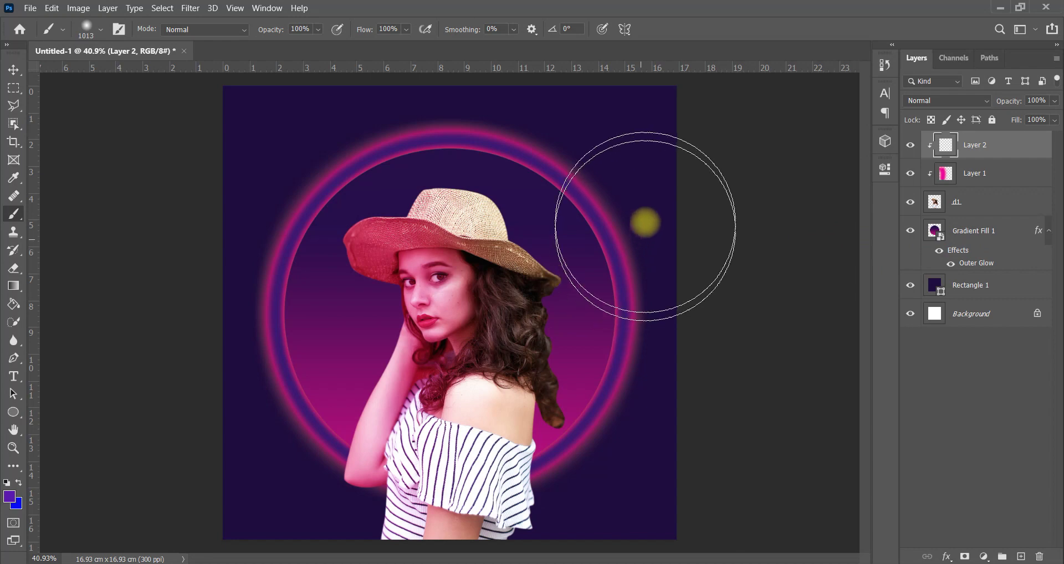
left_click_drag(559, 183, 546, 517)
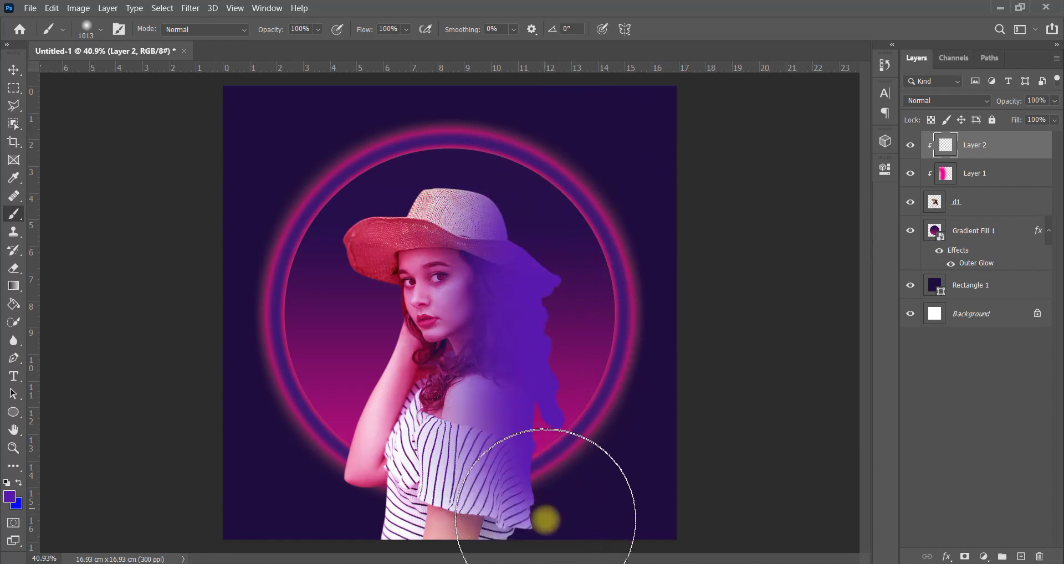
Step: Set Layer 2's blend mode to Color and add an empty Layer 3 on top
left_click(946, 102)
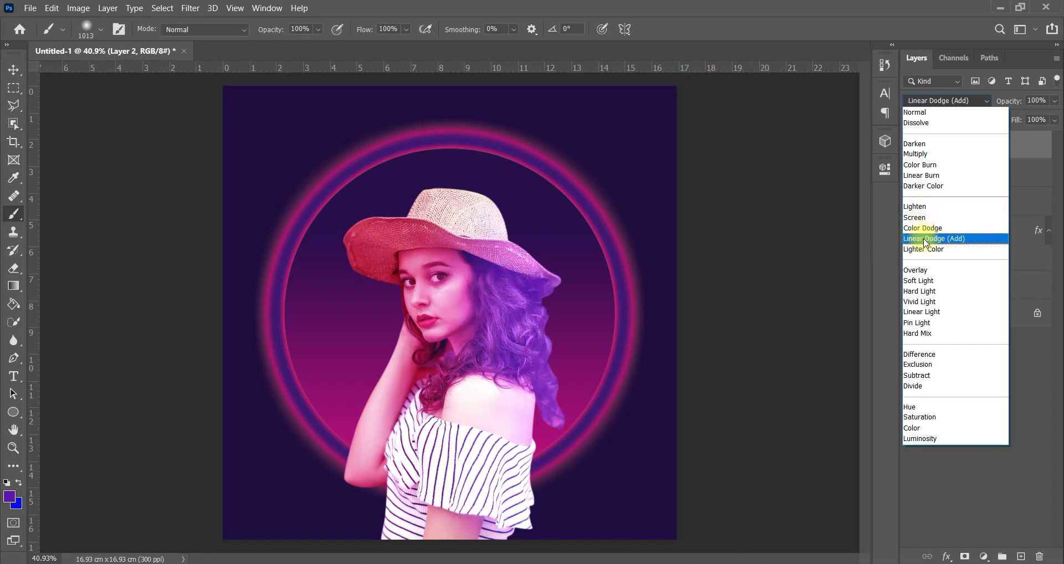
left_click(931, 430)
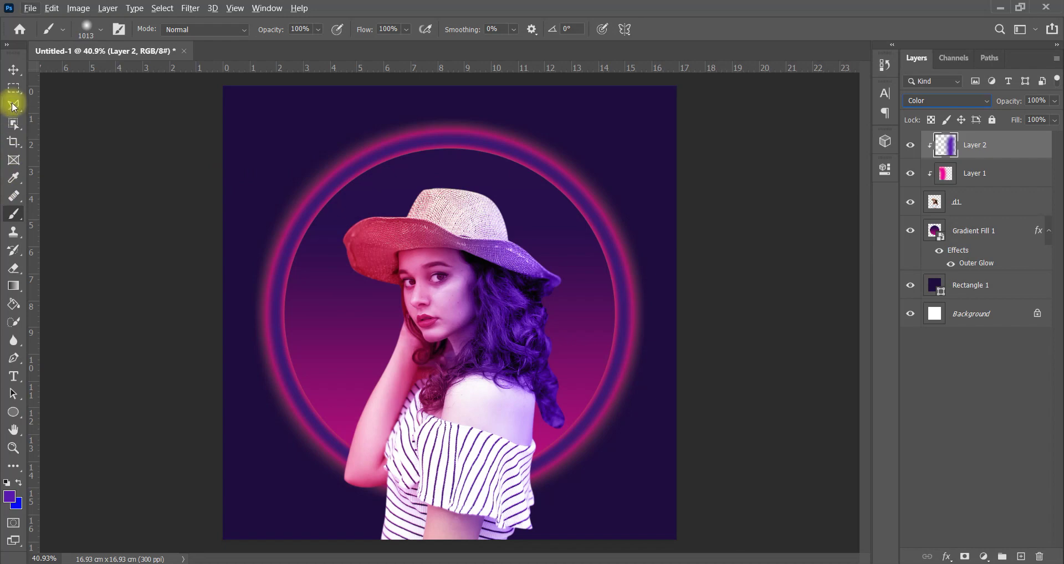
left_click(14, 70)
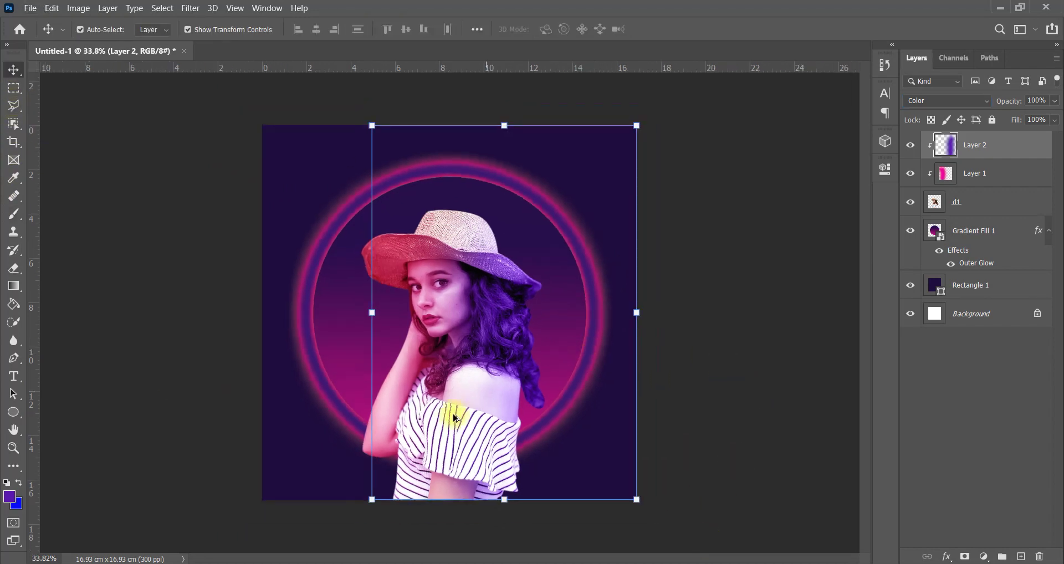
left_click(1022, 556)
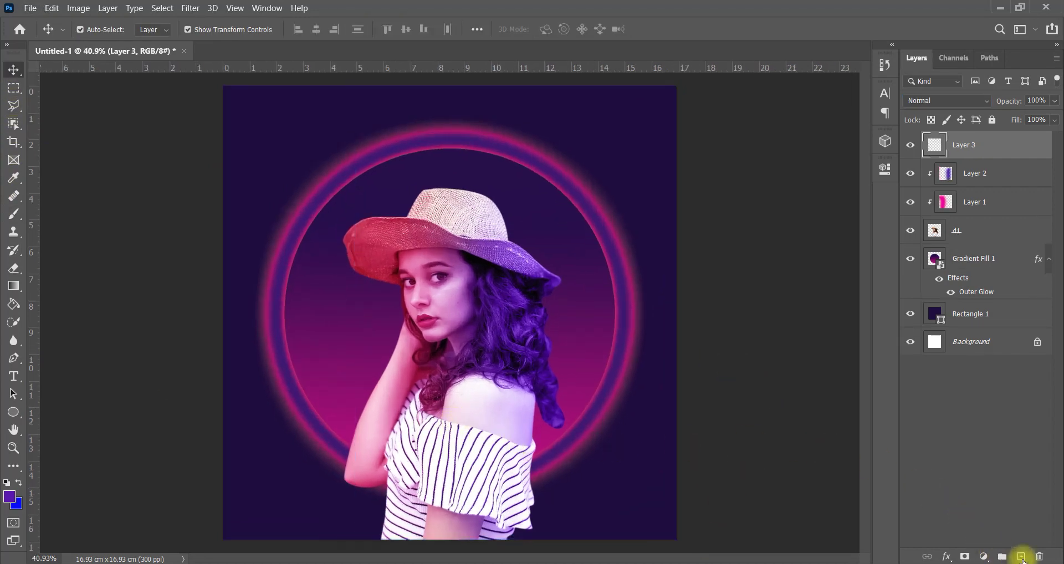
Step: Add a purple Gradient Fill 2 layer and convert it to a smart object
left_click(984, 556)
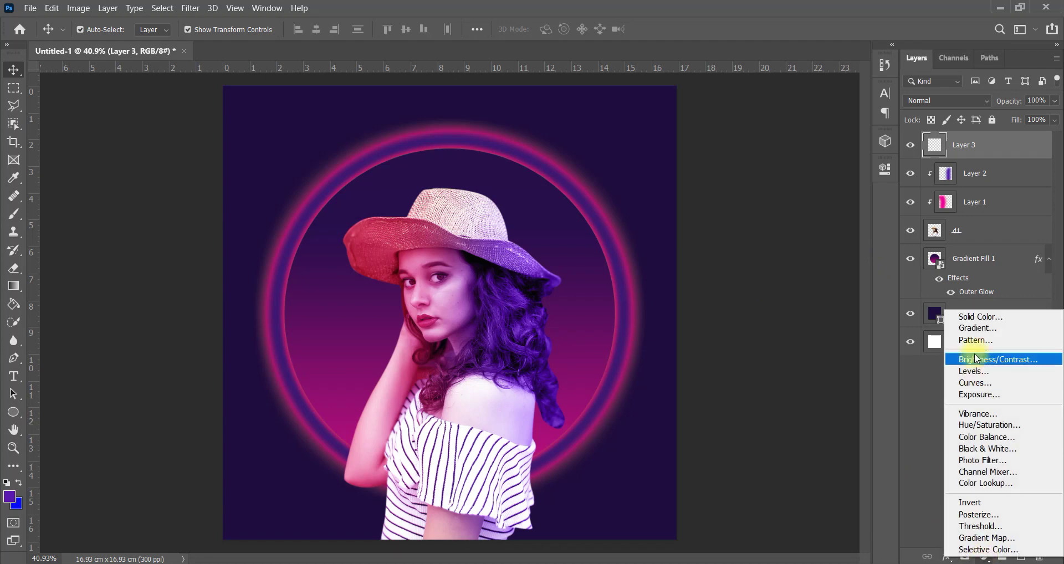
left_click(974, 328)
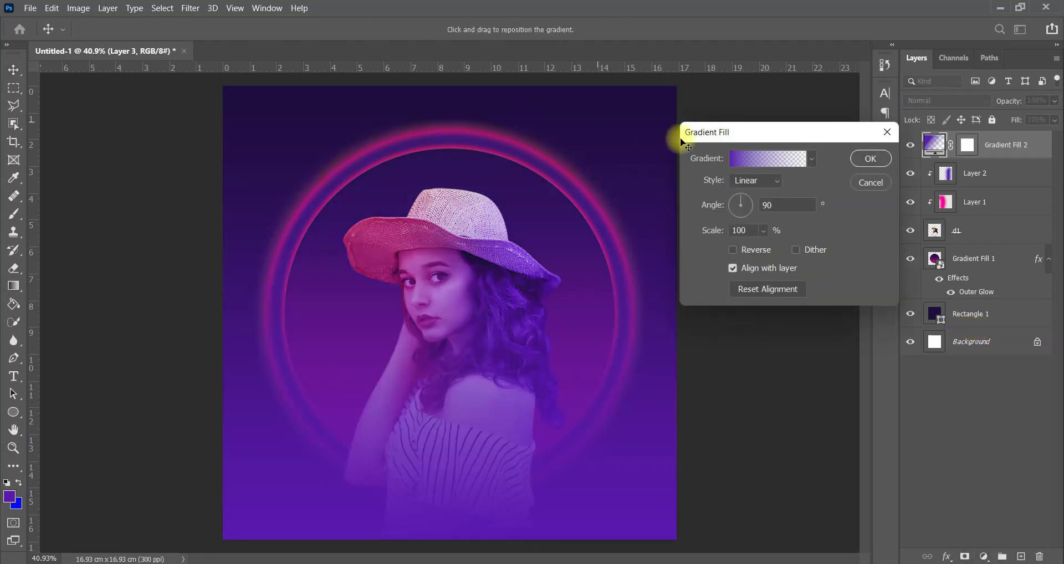
left_click(865, 160)
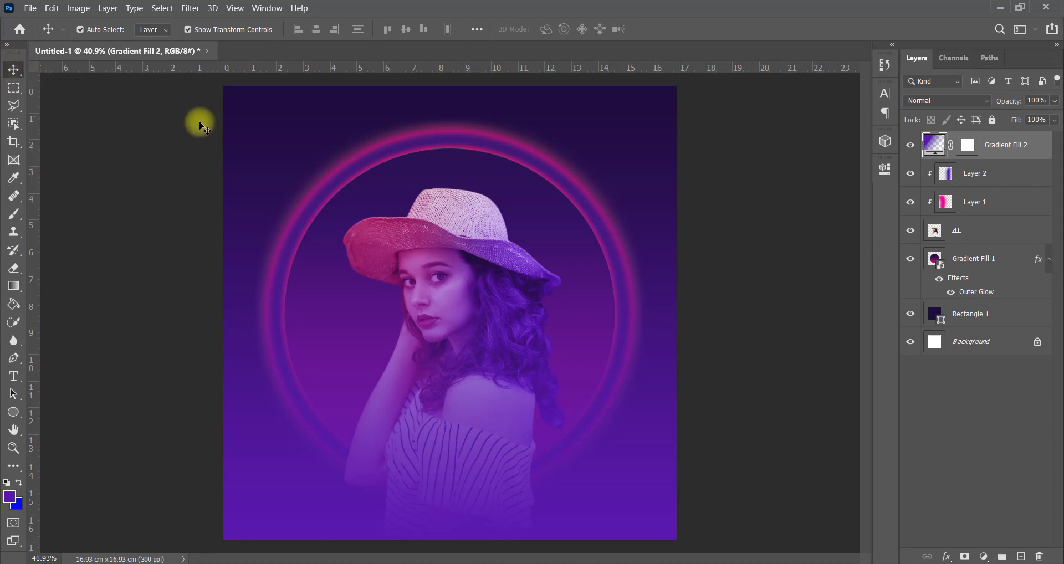
key("ctrl+t")
left_click(545, 229)
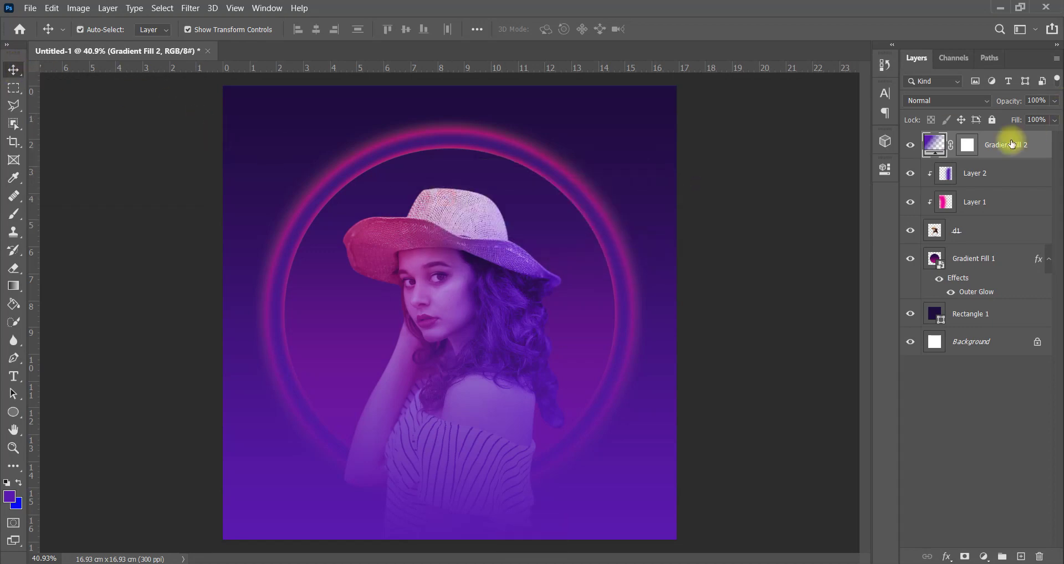
right_click(1006, 146)
left_click(879, 177)
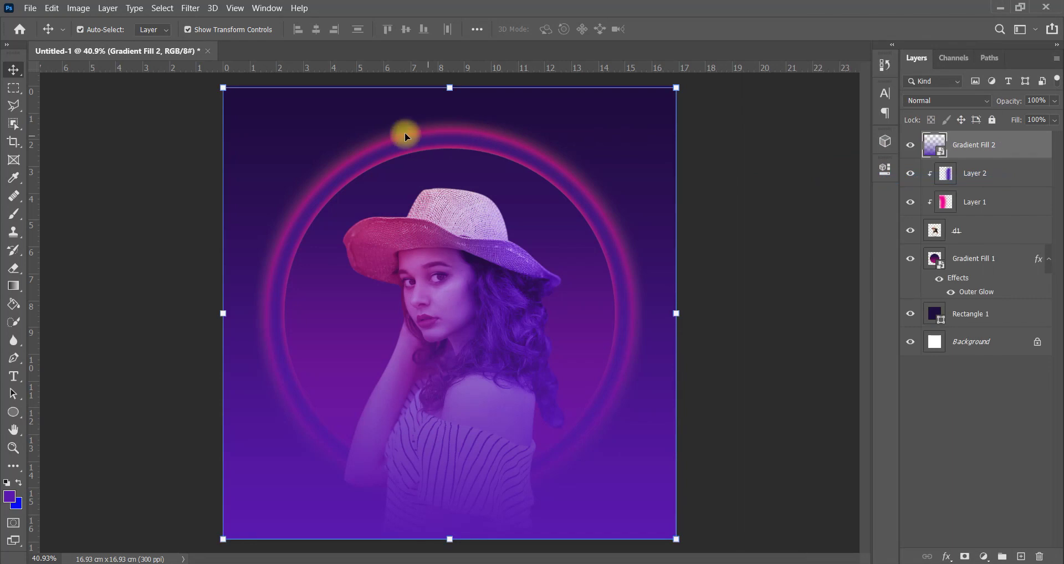
Step: Squash the gradient into the canvas bottom and set its opacity to 70%
left_click_drag(452, 85, 470, 416)
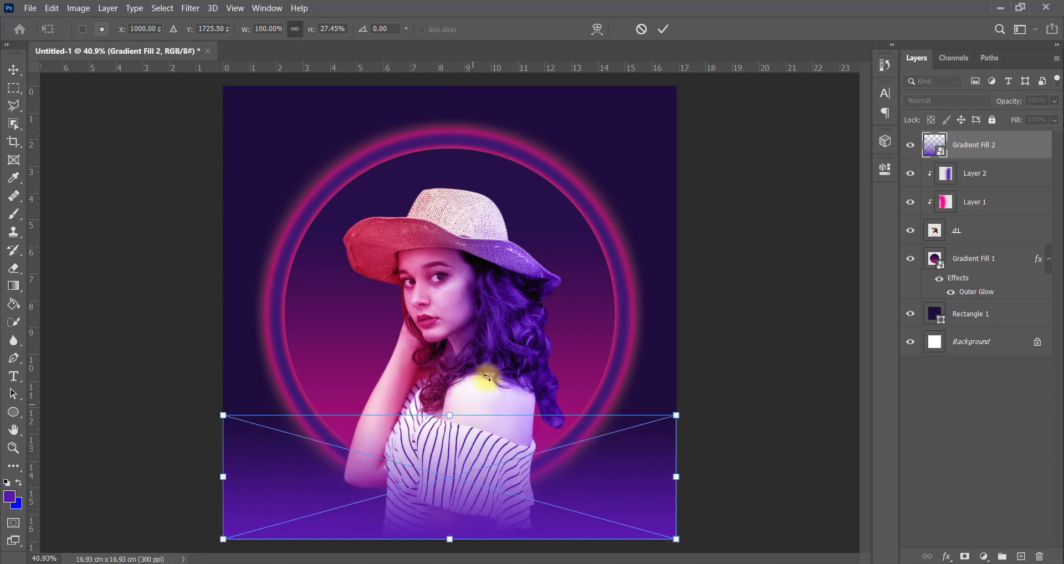
left_click(664, 30)
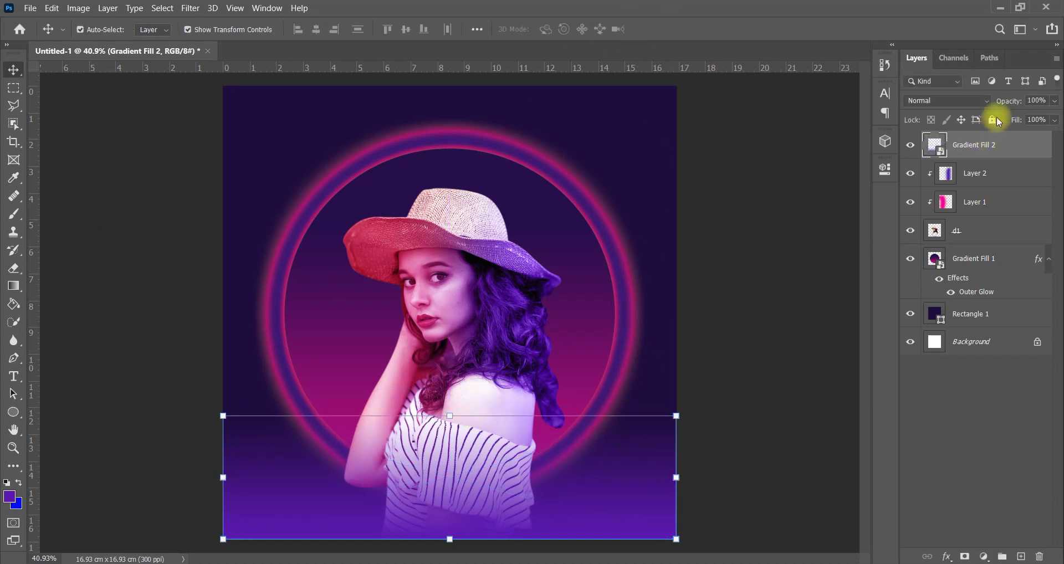
left_click(1044, 100)
type("0")
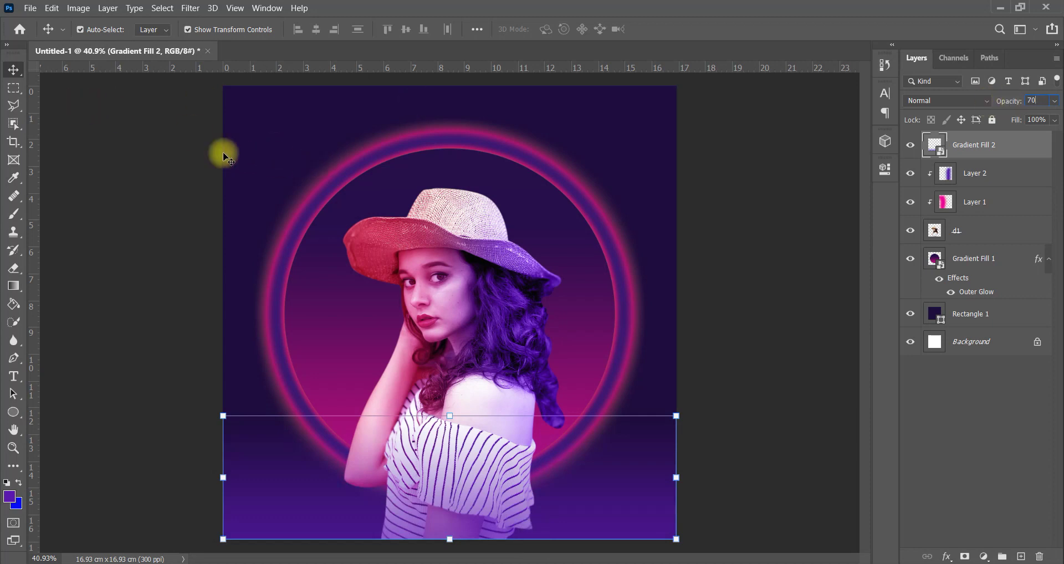
left_click(381, 322)
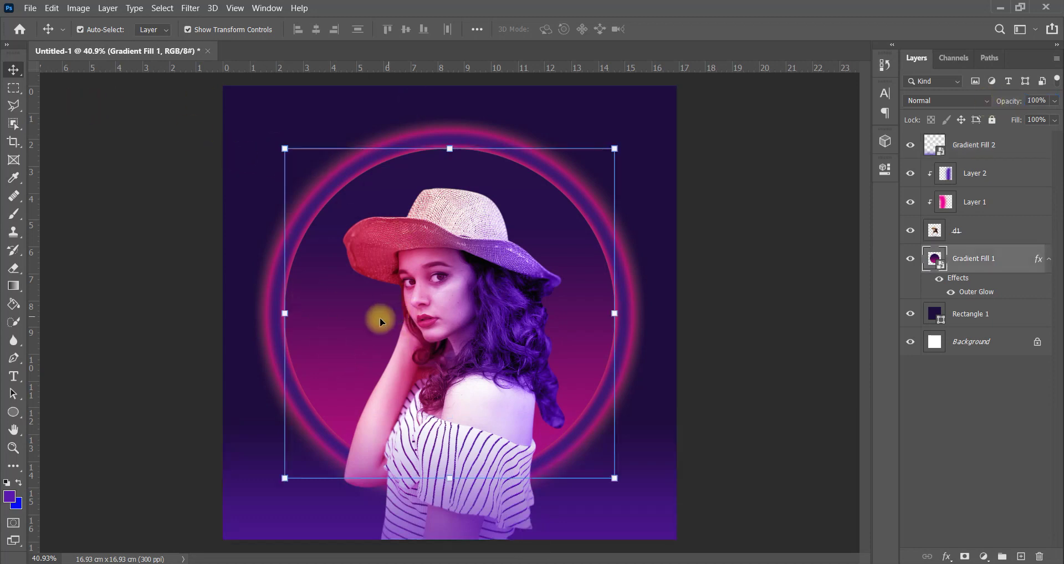
Step: Type a white 'COVER ART' title over the shoulder and move its layer to the top
key("t")
left_click(554, 29)
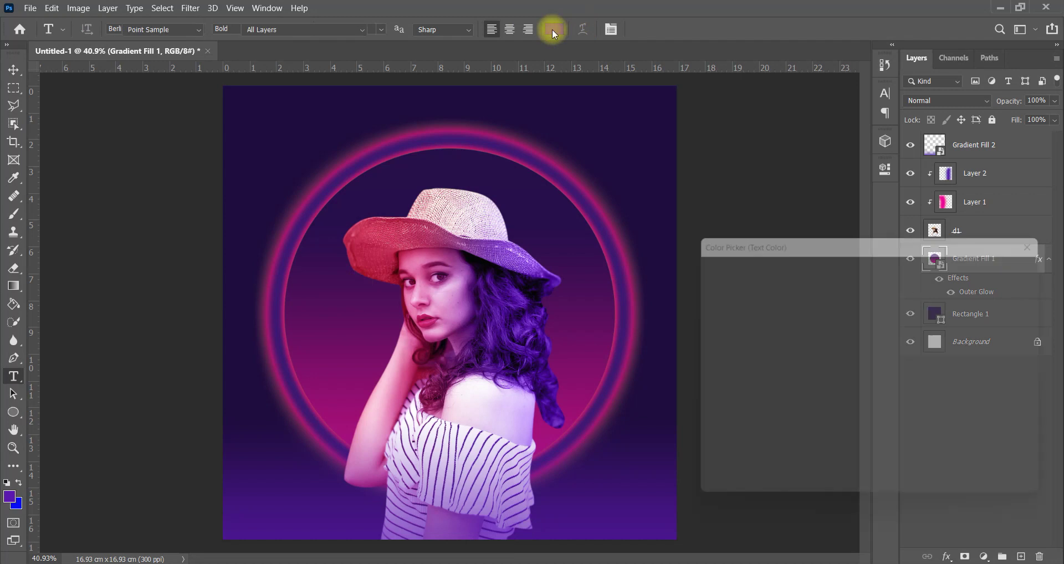
left_click_drag(801, 352, 583, 218)
left_click(1037, 264)
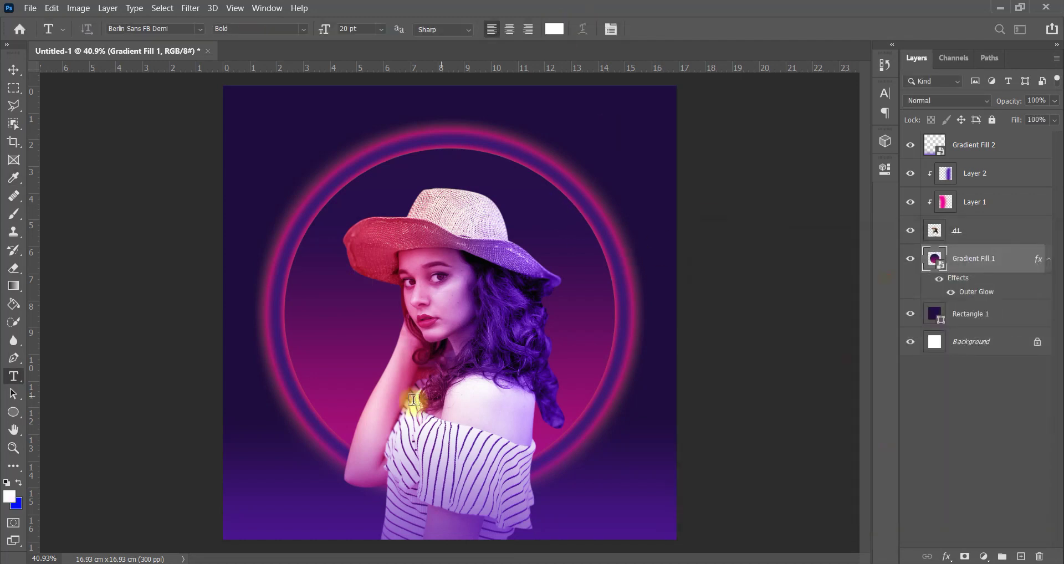
left_click(327, 400)
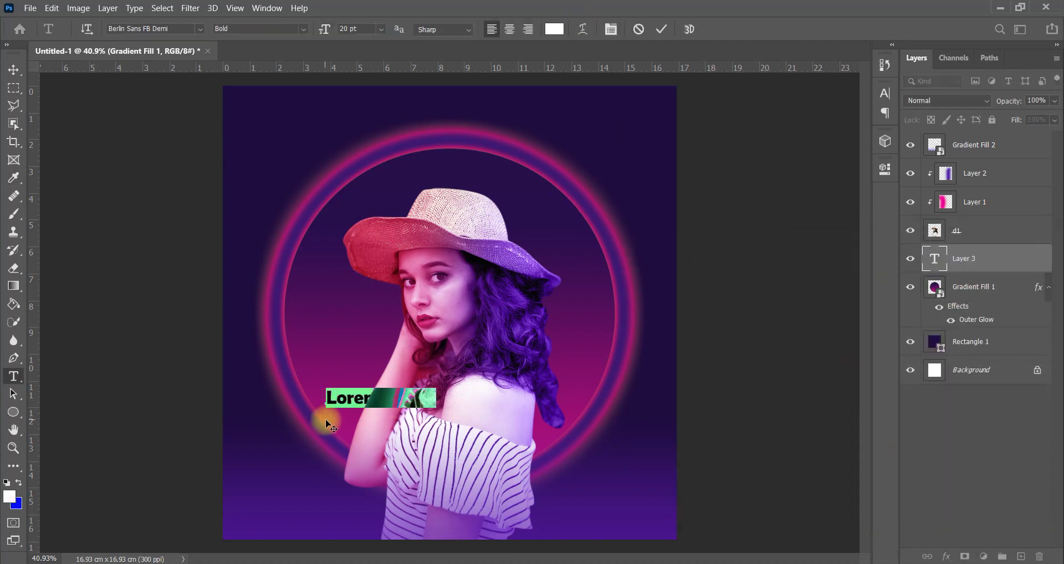
key("Caps_Lock")
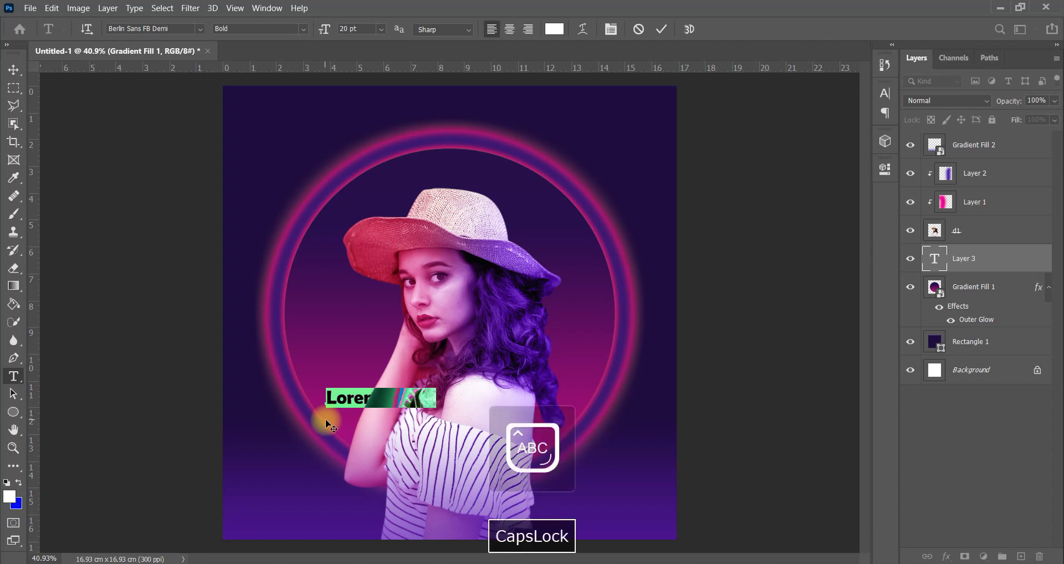
type("COVER AR")
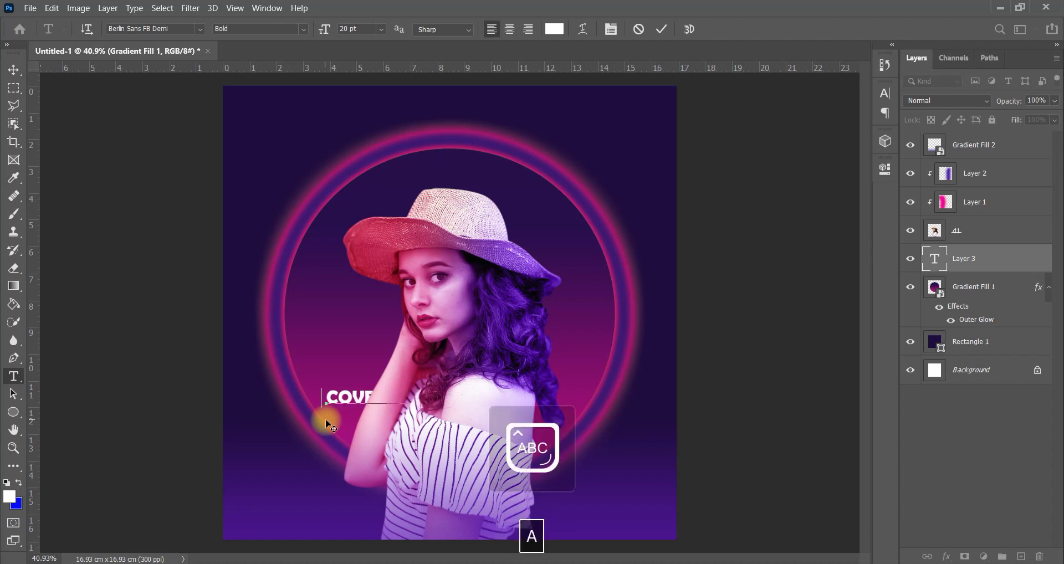
type("T")
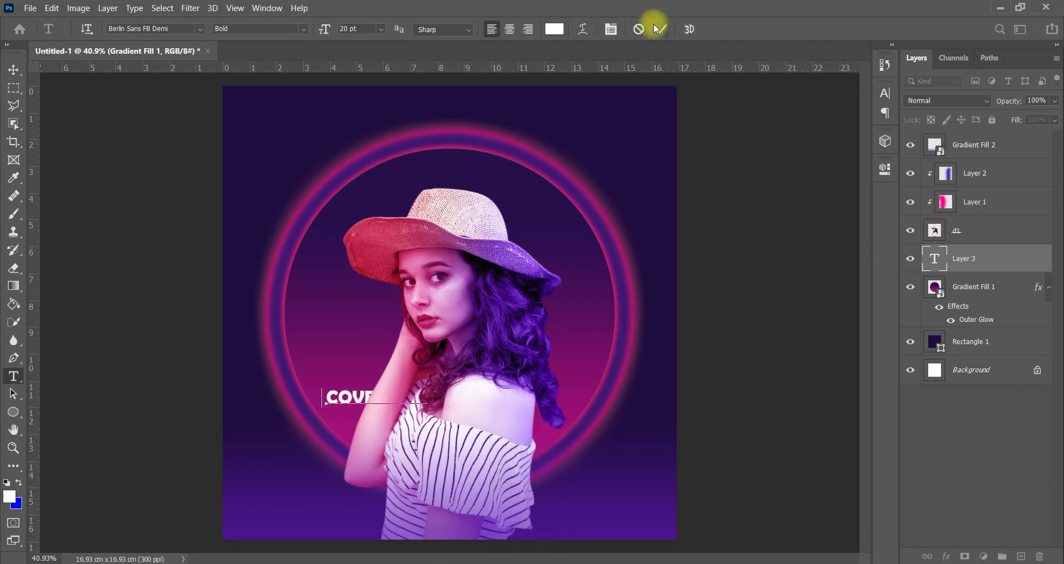
left_click(660, 28)
left_click_drag(995, 259, 989, 142)
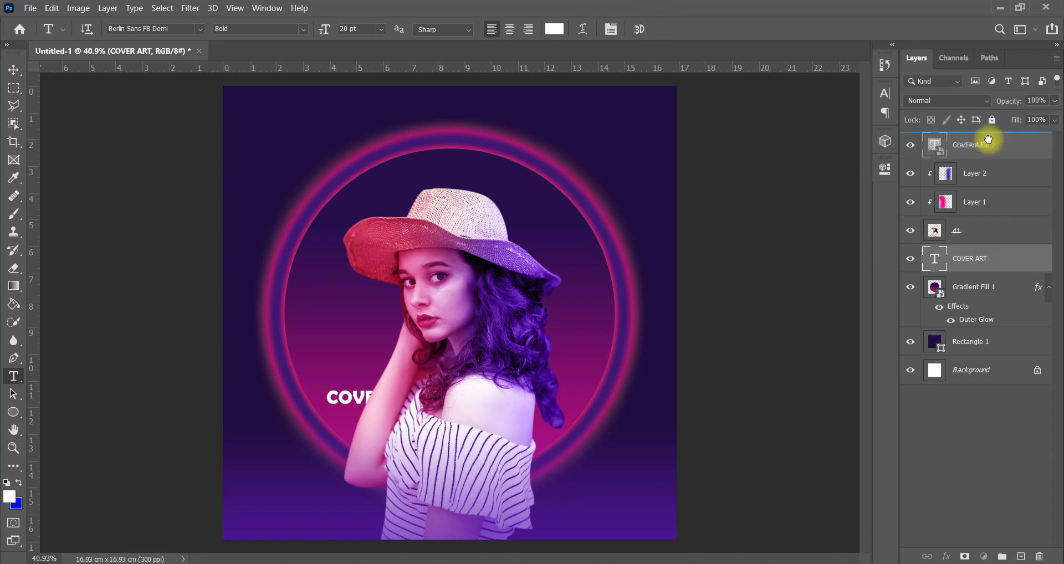
Step: Scale COVER ART to about 382% near the canvas bottom, then duplicate it just above
key("v")
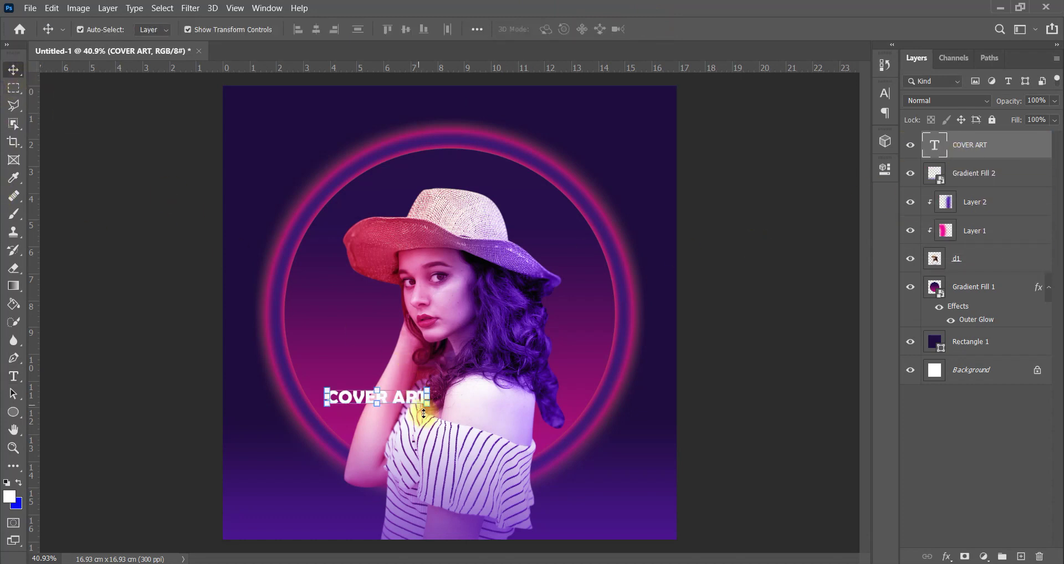
mouse_move(430, 397)
left_mouse_down()
mouse_move(626, 400)
mouse_move(586, 482)
left_mouse_up()
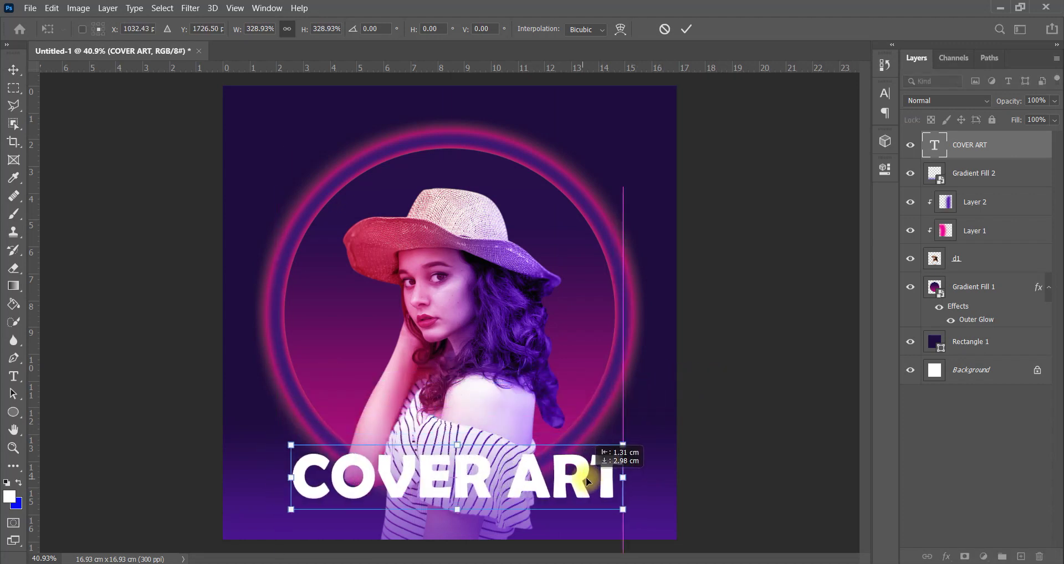
mouse_move(287, 481)
left_mouse_down()
mouse_move(249, 476)
mouse_move(261, 477)
left_mouse_up()
left_click_drag(623, 477, 646, 479)
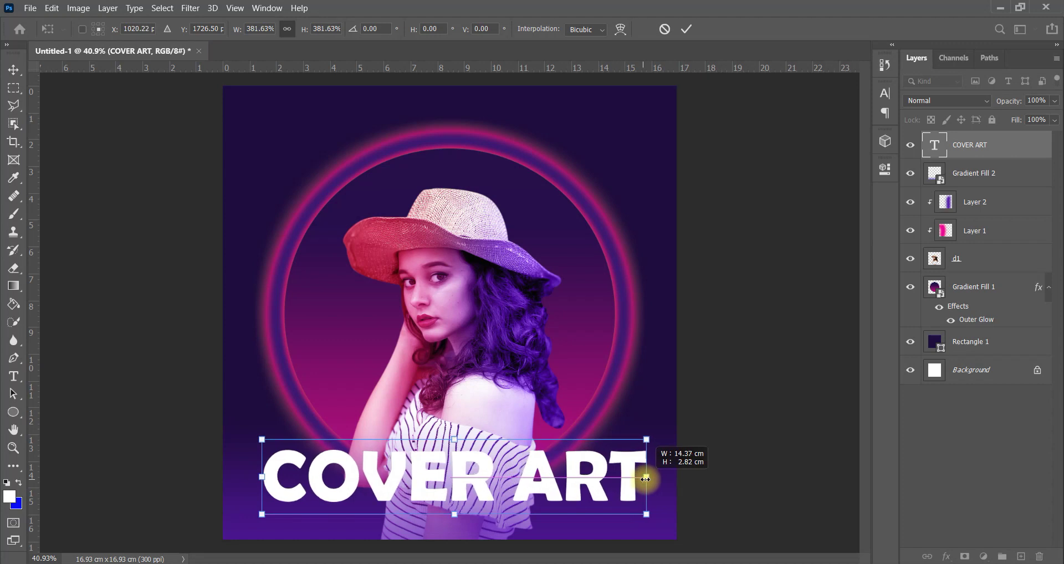
left_click_drag(579, 487, 573, 492)
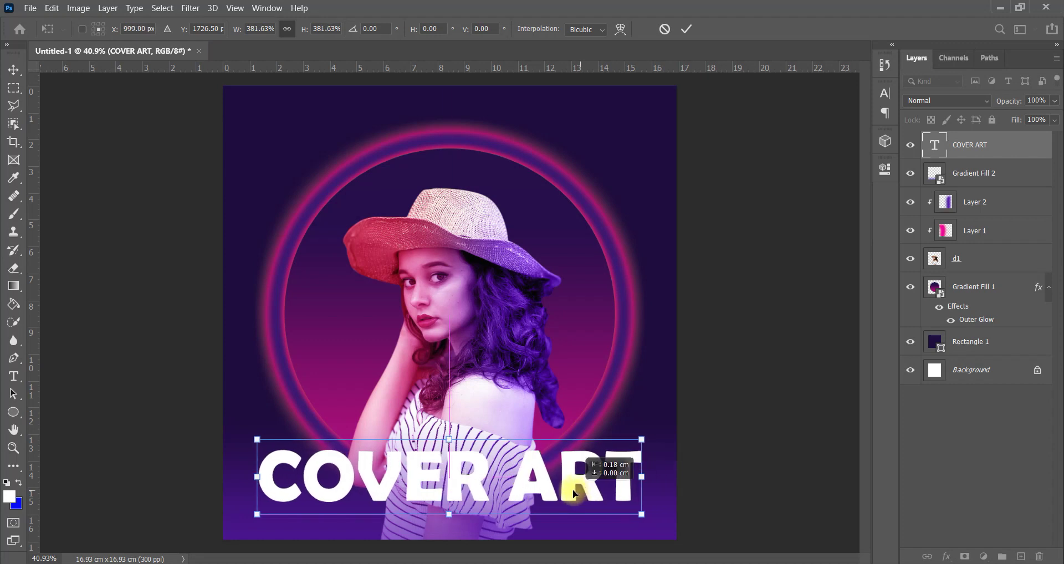
left_click(686, 30)
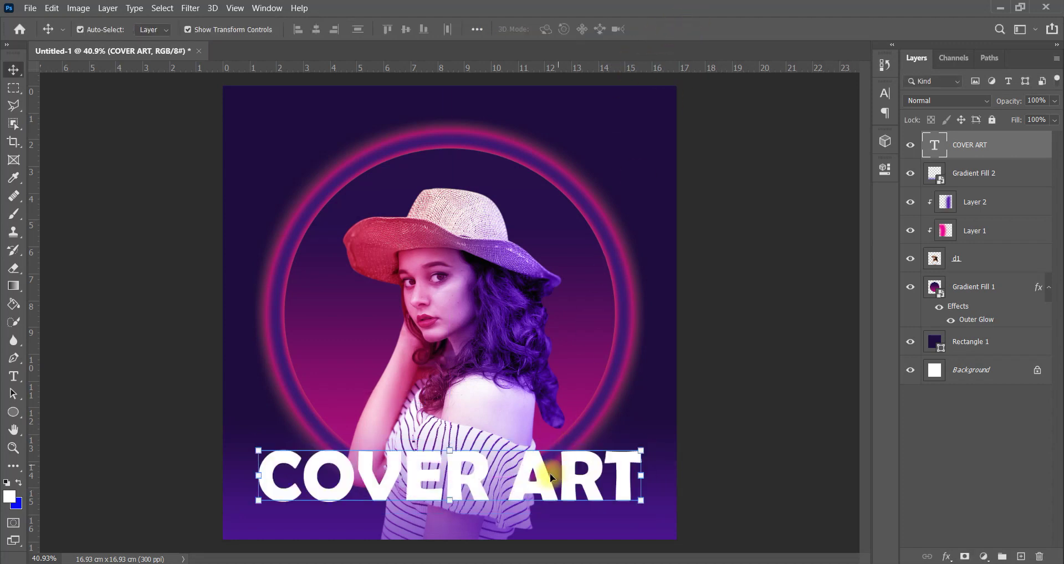
left_click_drag(538, 480, 544, 409)
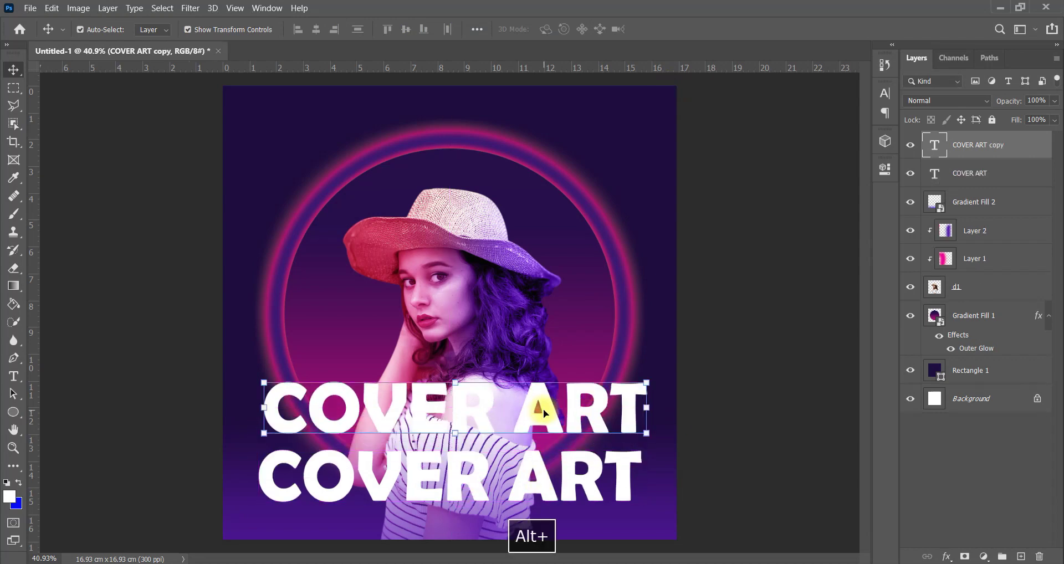
Step: Retype the COVER ART copy as 'DESIGN'
double_click(543, 409)
type("E")
key("BackSpace")
type("DES")
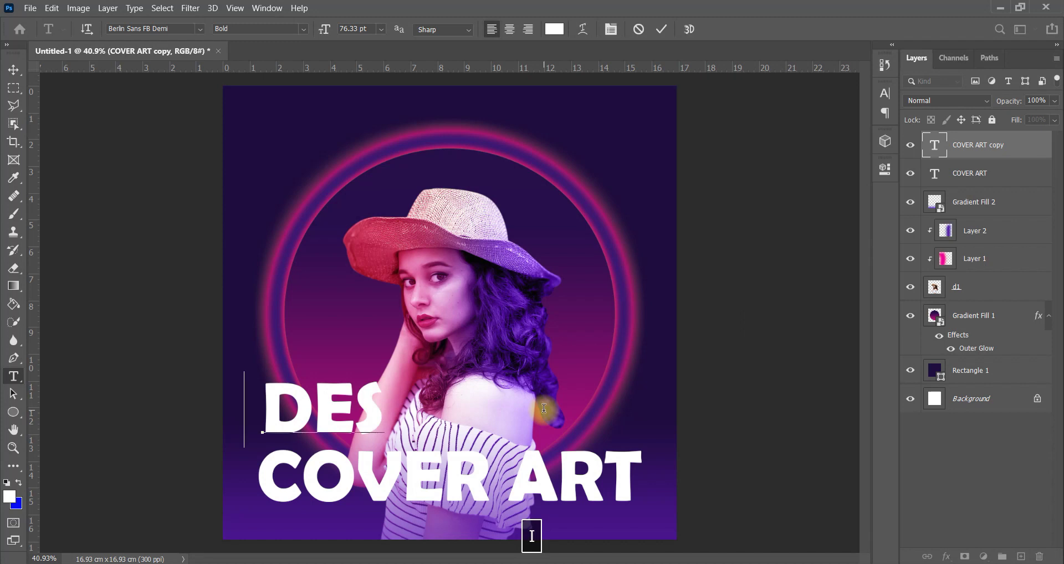
type("IGN")
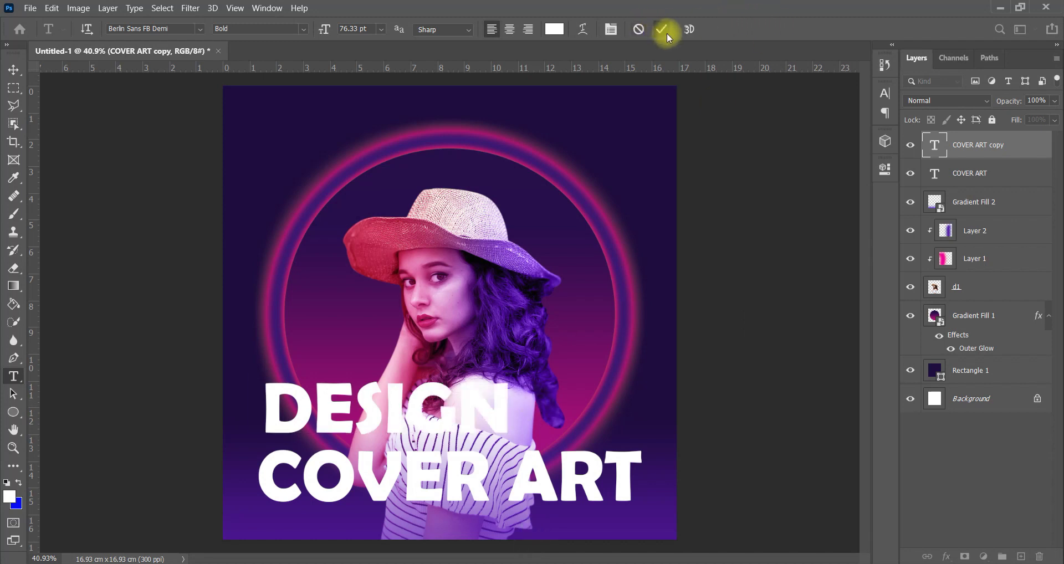
left_click(665, 33)
Step: Shrink DESIGN to 26.07% and tuck it just under ART
key("ctrl+t")
mouse_move(263, 408)
left_mouse_down()
mouse_move(484, 409)
mouse_move(456, 409)
mouse_move(606, 519)
mouse_move(613, 511)
left_mouse_up()
scroll(614, 511, "up", 3)
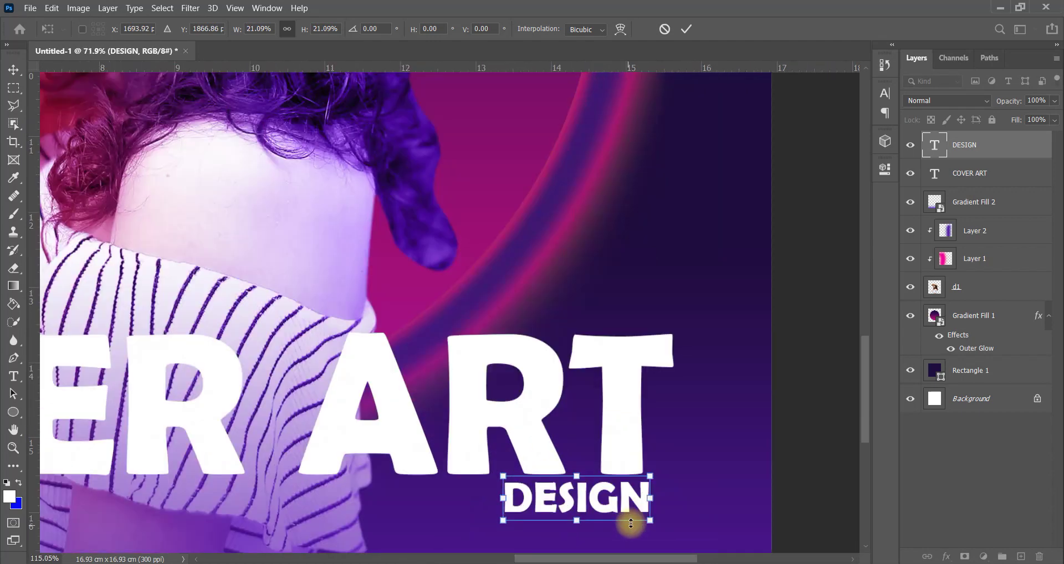
scroll(631, 523, "up", 2)
left_click_drag(616, 490, 610, 499)
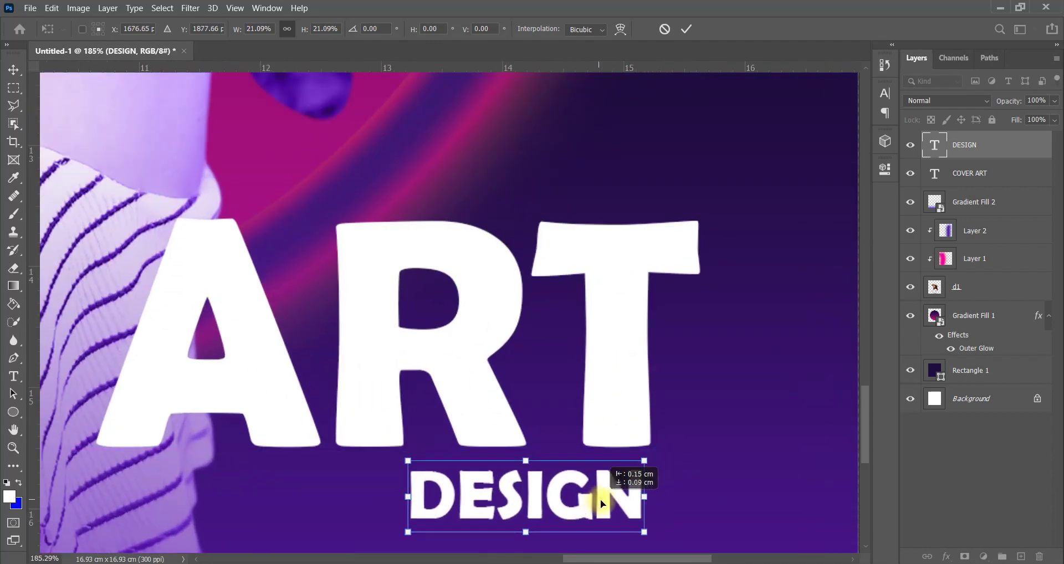
left_click_drag(430, 499, 363, 494)
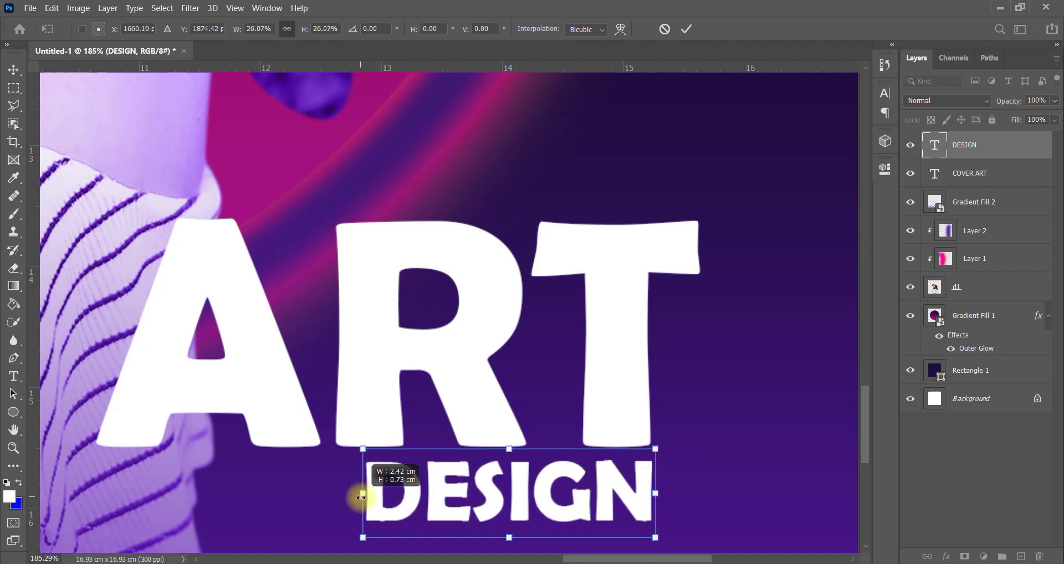
left_click_drag(434, 488, 430, 491)
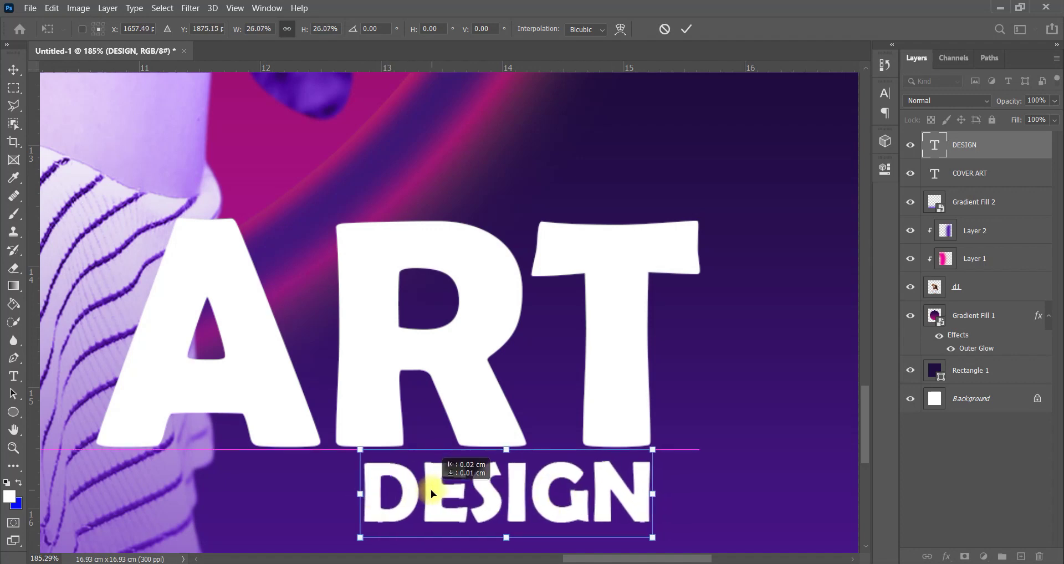
key("ctrl+0")
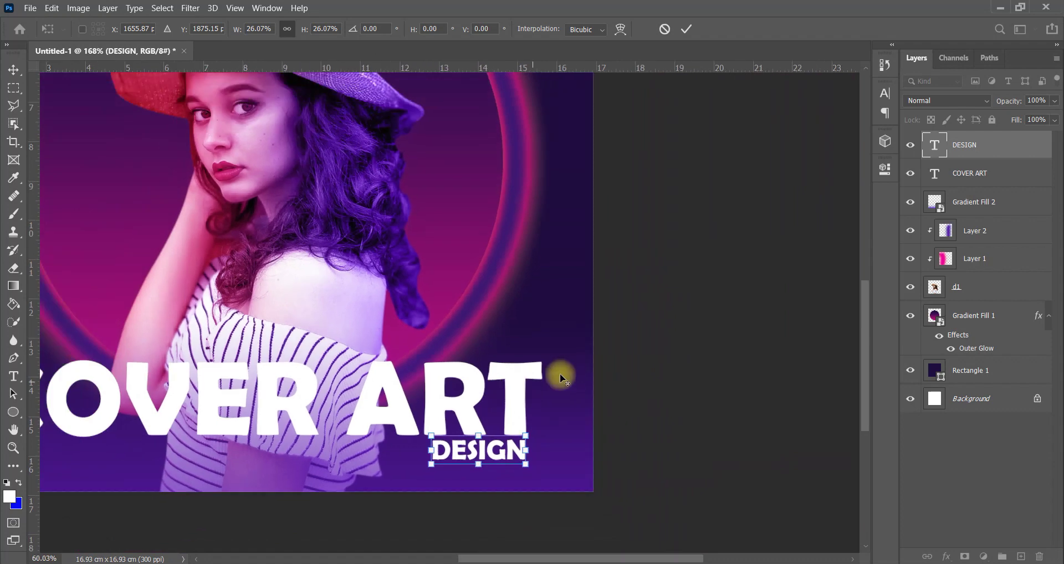
left_click(684, 29)
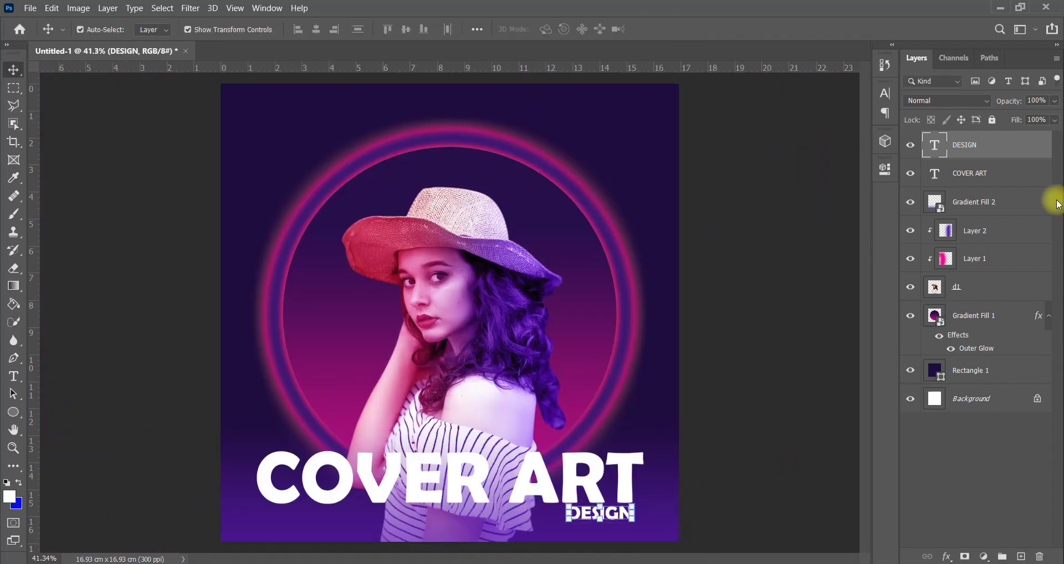
Step: Select both title layers and nudge them up slightly together
left_click(1010, 173, "ctrl")
left_click_drag(568, 492, 568, 487)
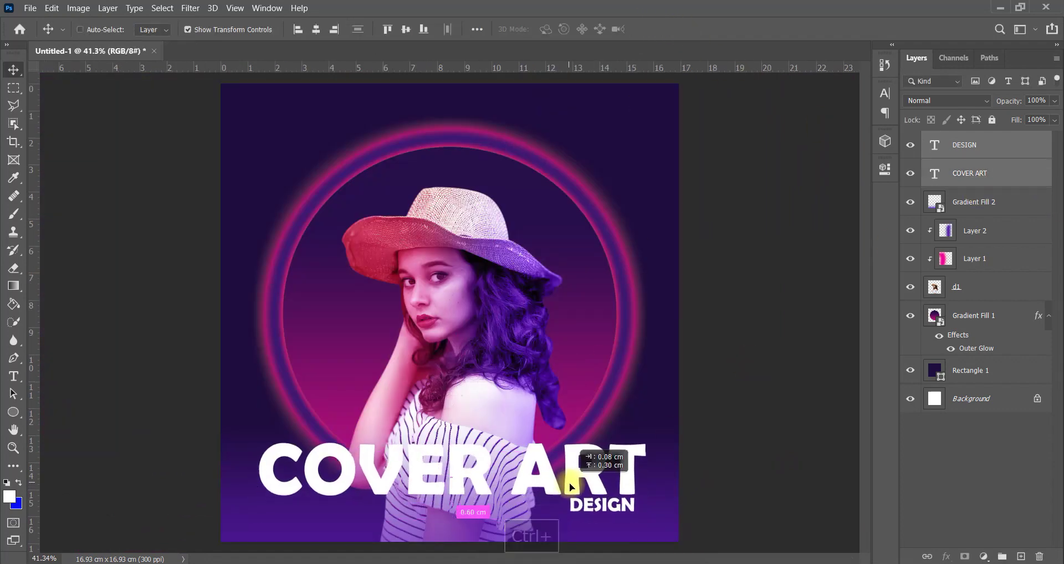
left_click_drag(568, 491, 570, 488)
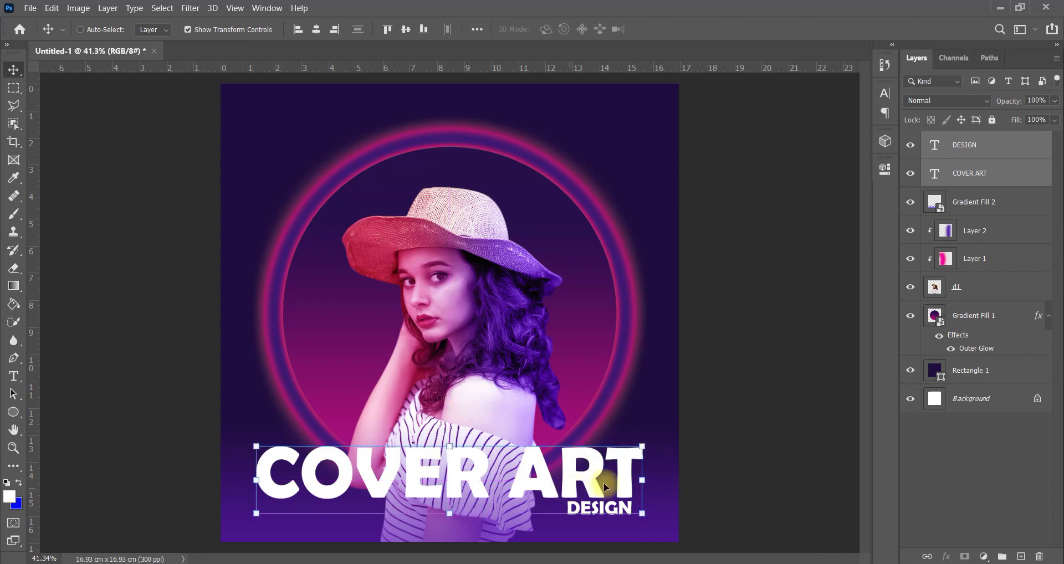
left_click(826, 392, "ctrl")
scroll(592, 434, "down", 2)
scroll(513, 448, "up", 2)
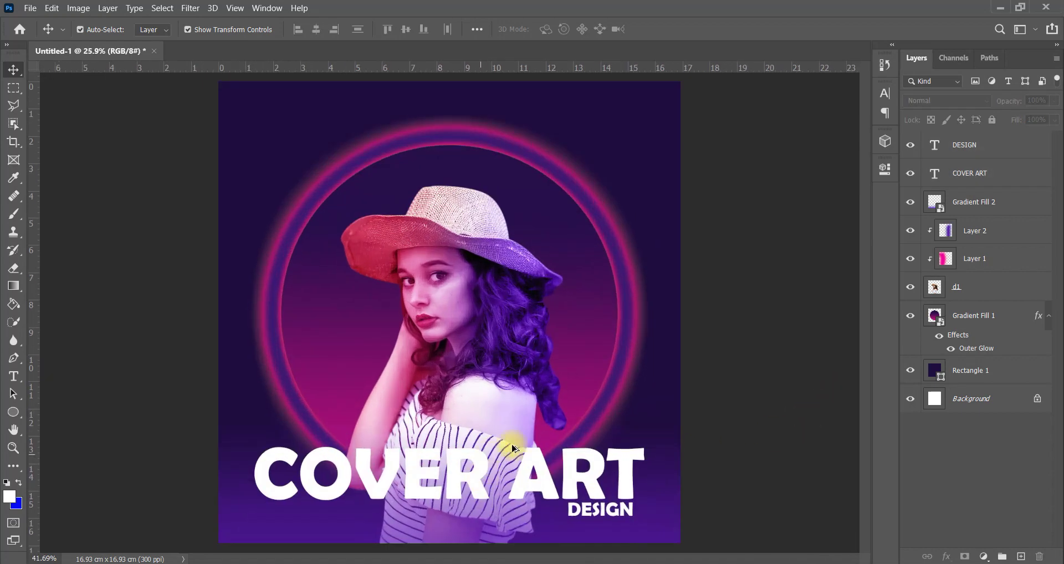
Step: Duplicate DESIGN, scale the copy to about 637% and place it along the top above the hat
left_click(598, 511)
mouse_move(616, 514)
left_mouse_down()
mouse_move(444, 259)
mouse_move(663, 247)
left_mouse_up()
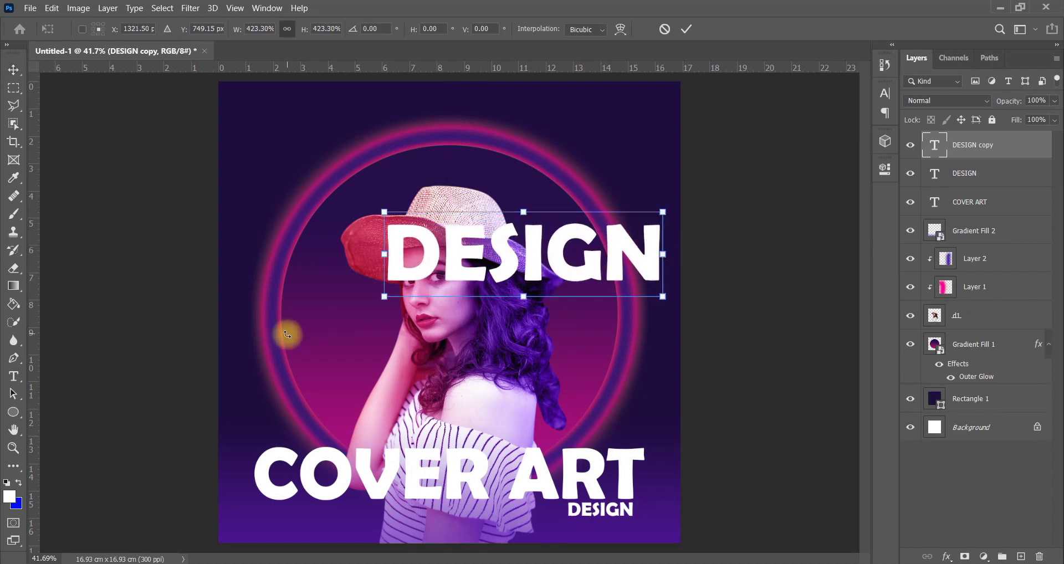
left_click_drag(380, 259, 243, 258)
left_click_drag(435, 271, 431, 266)
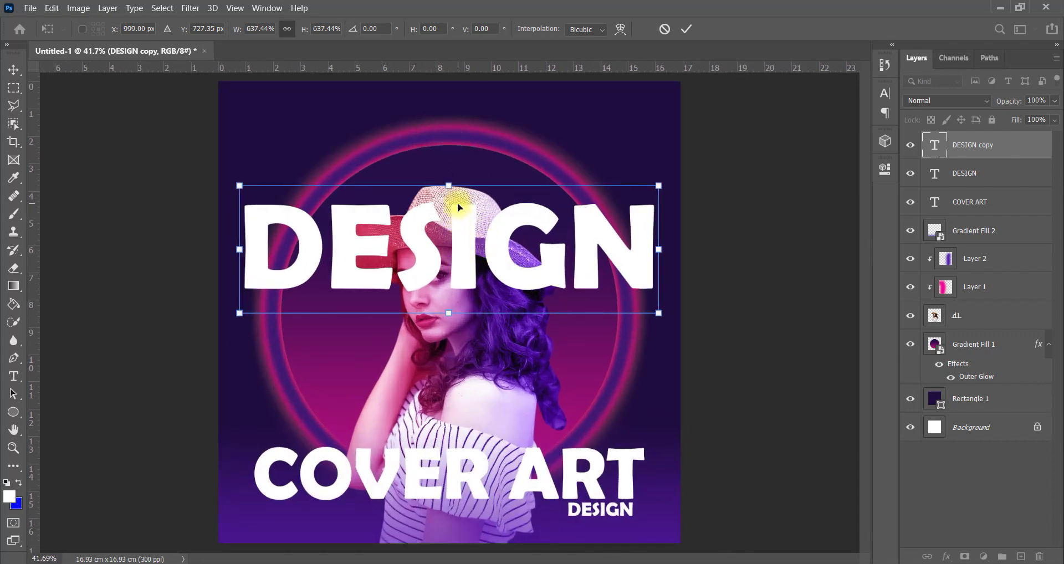
left_click(688, 29)
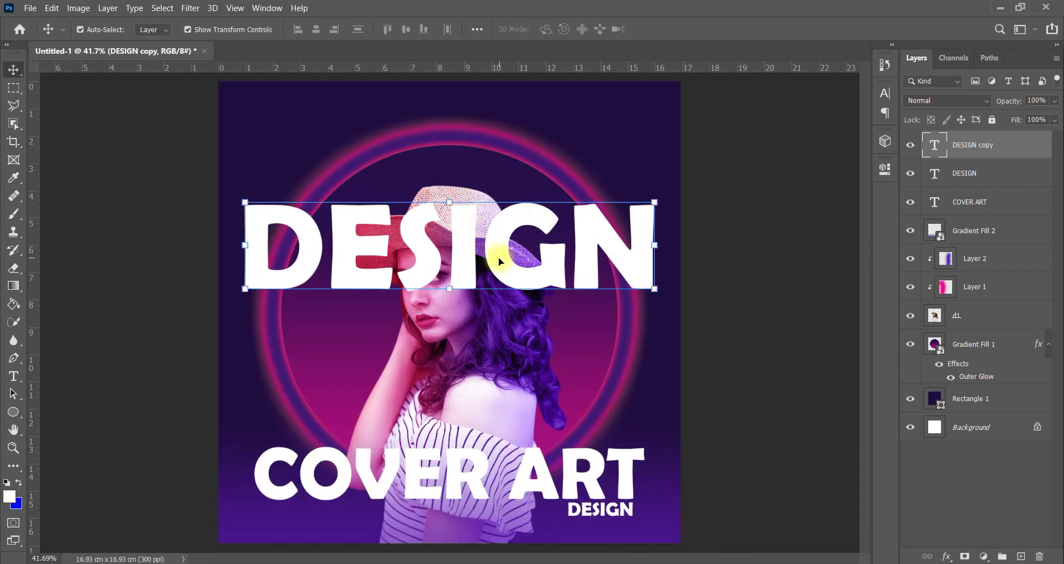
left_click_drag(498, 257, 496, 160)
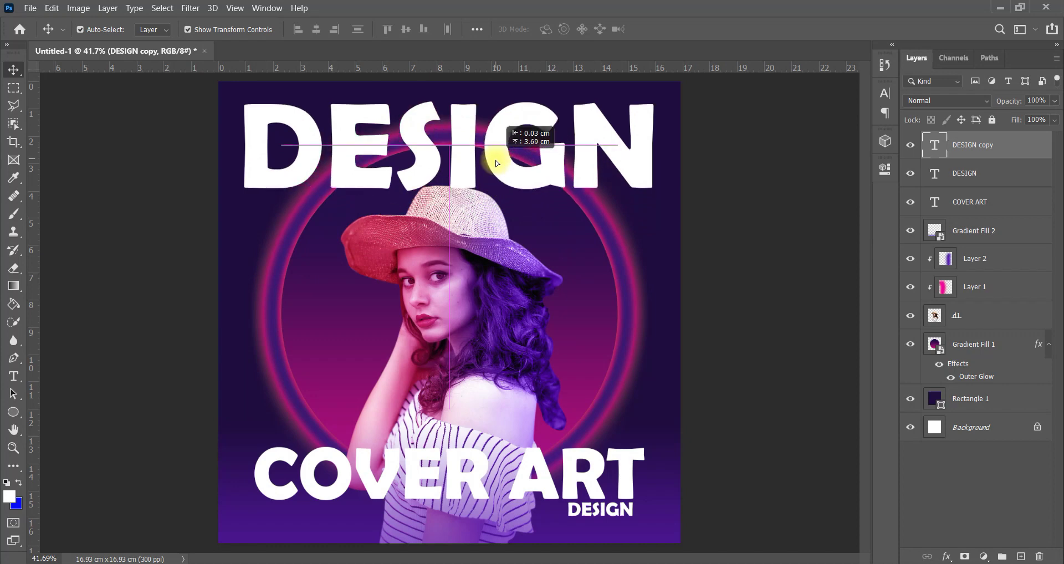
left_click_drag(496, 161, 494, 165)
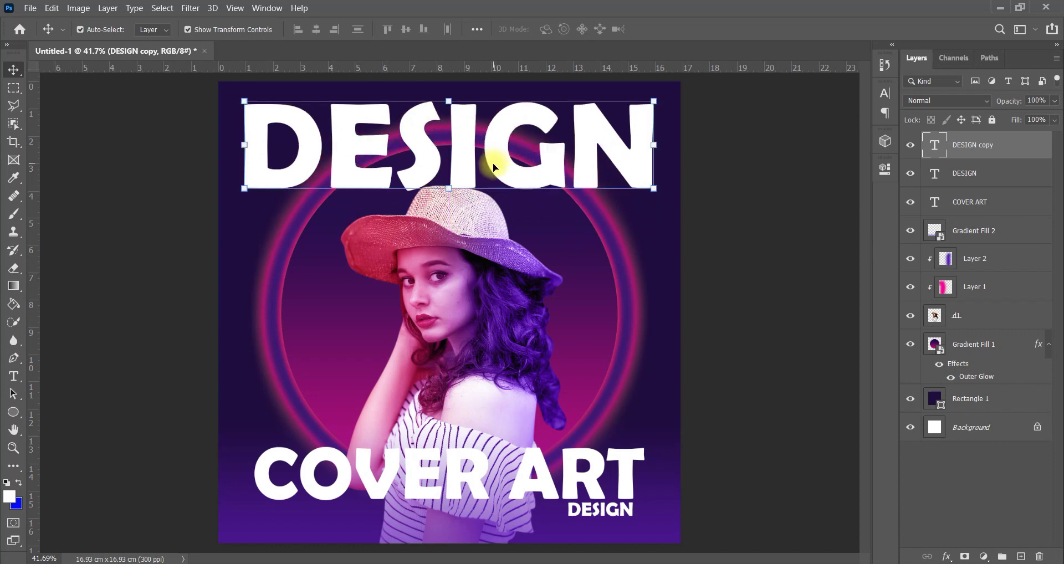
right_click(934, 145)
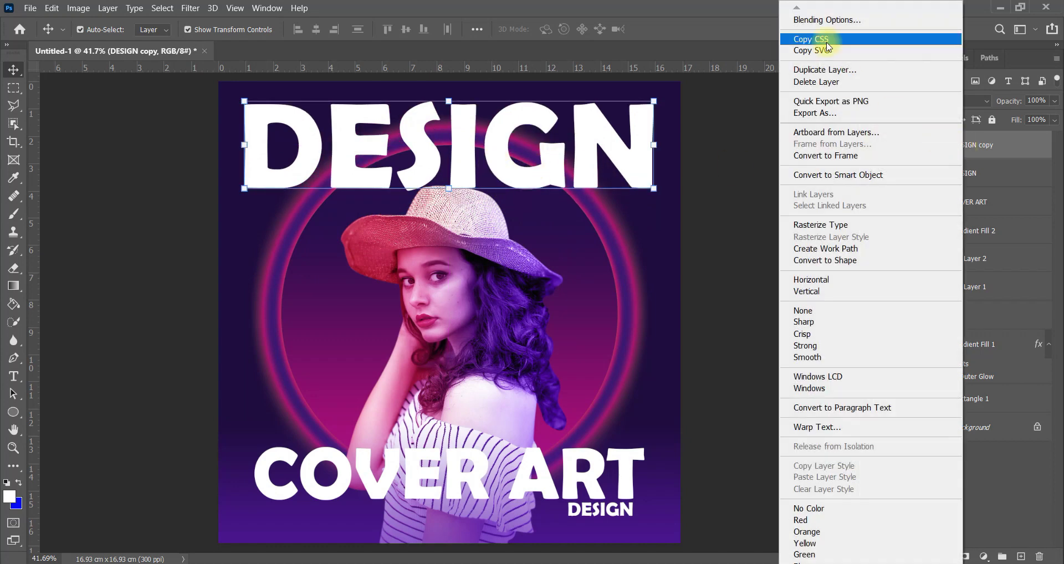
Step: Give DESIGN copy Fill Opacity 0 and a 5 px white Stroke, then Alt-drag a copy below it
left_click(820, 28)
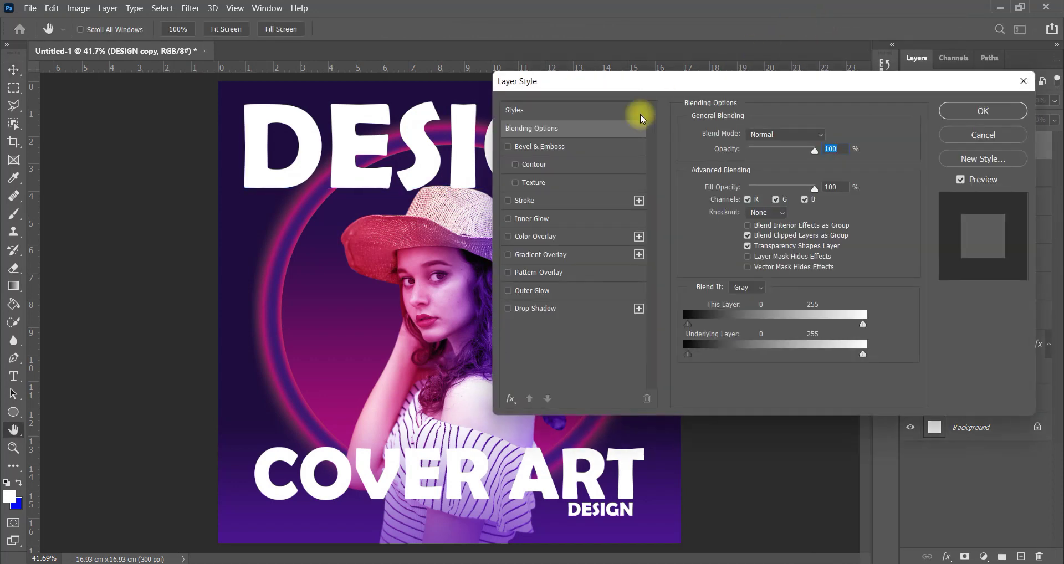
left_click(560, 149)
left_click(561, 133)
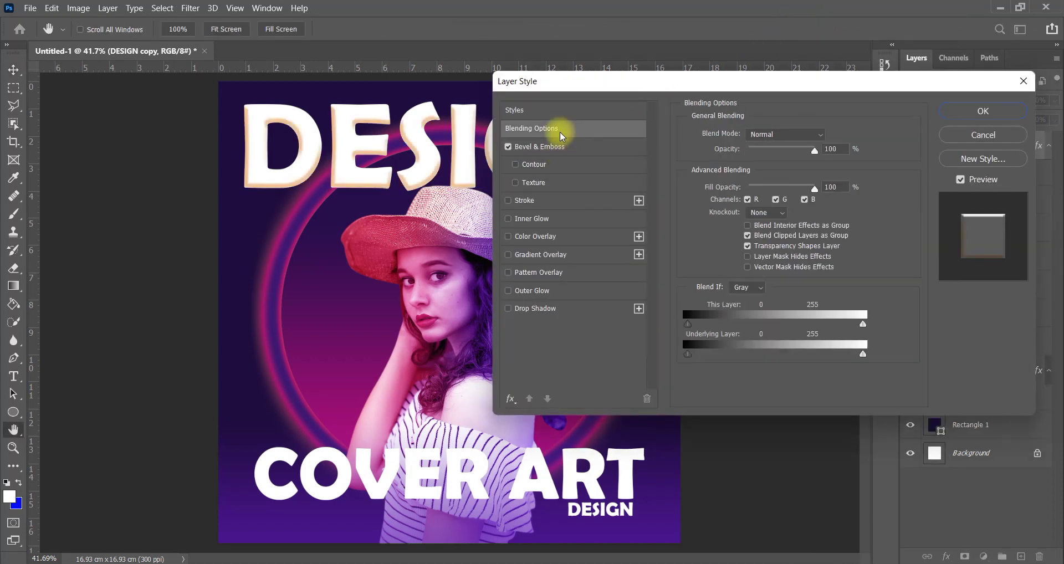
left_click(508, 146)
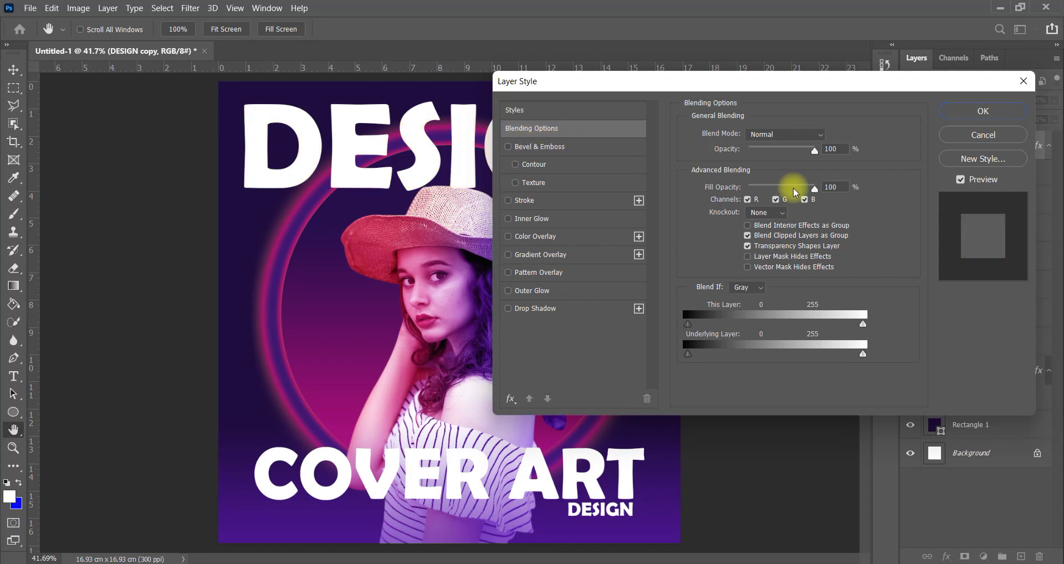
left_click_drag(807, 190, 727, 192)
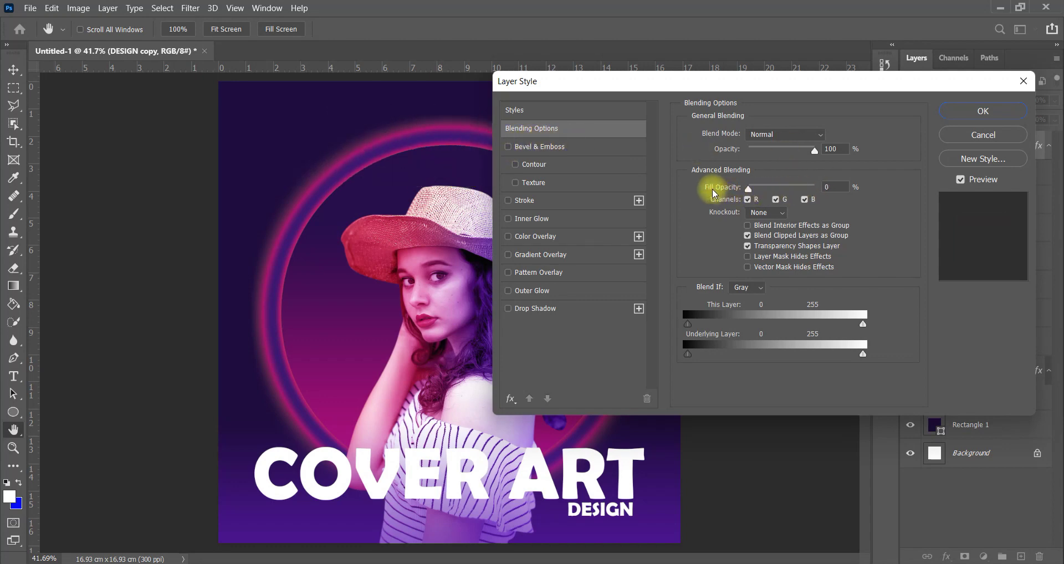
left_click(556, 201)
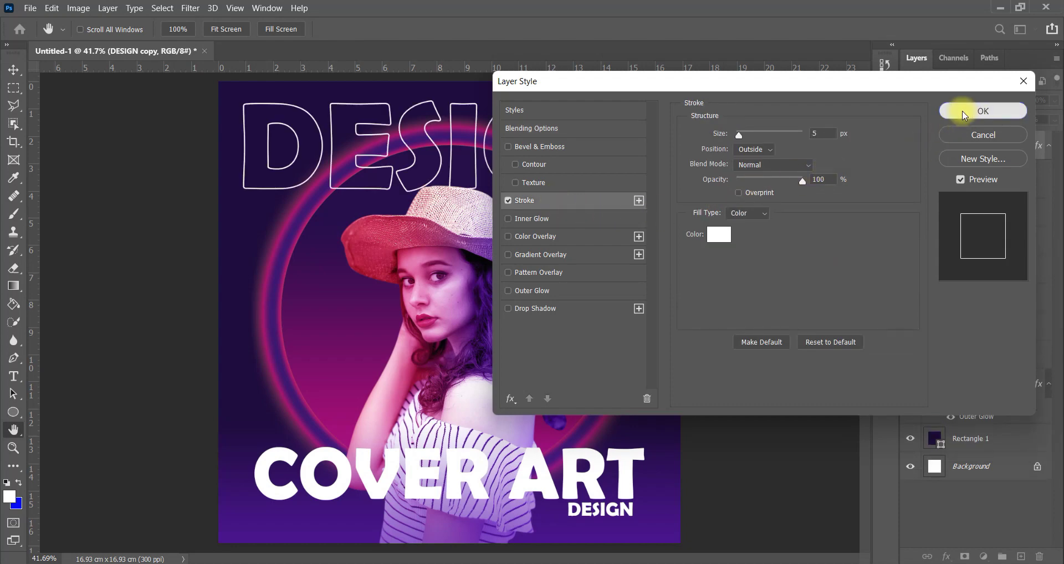
left_click(947, 111)
left_click_drag(596, 148, 597, 259)
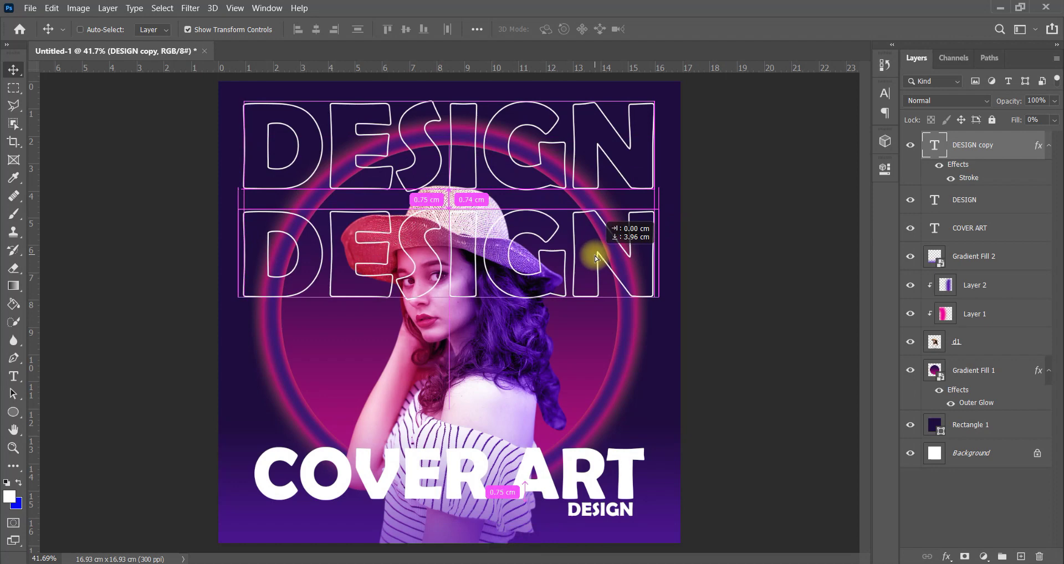
Step: Alt-drag two more DESIGN copies down to form the third and fourth outlined rows
left_click_drag(597, 255, 595, 324)
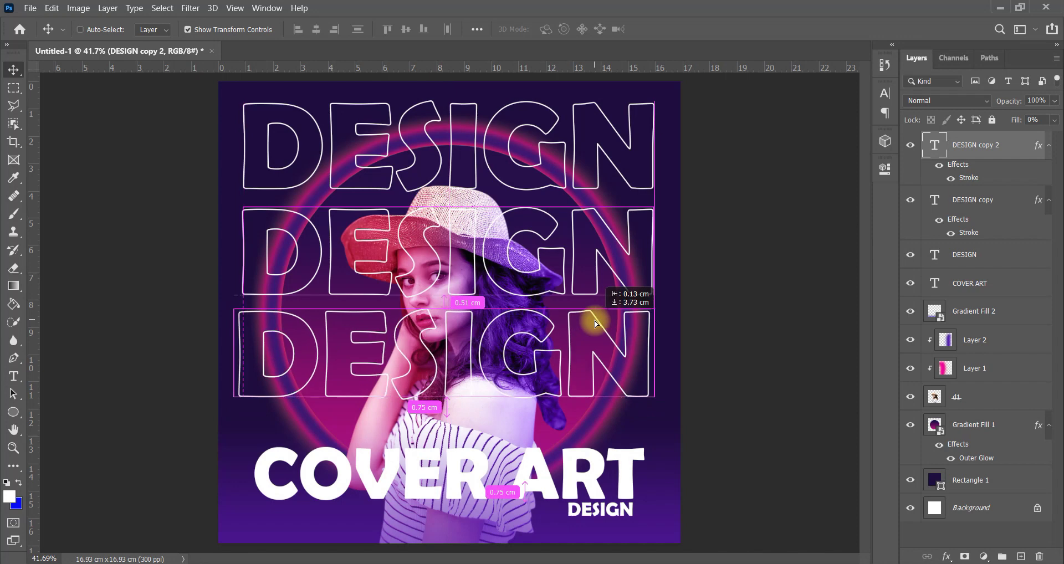
left_click_drag(595, 323, 597, 323)
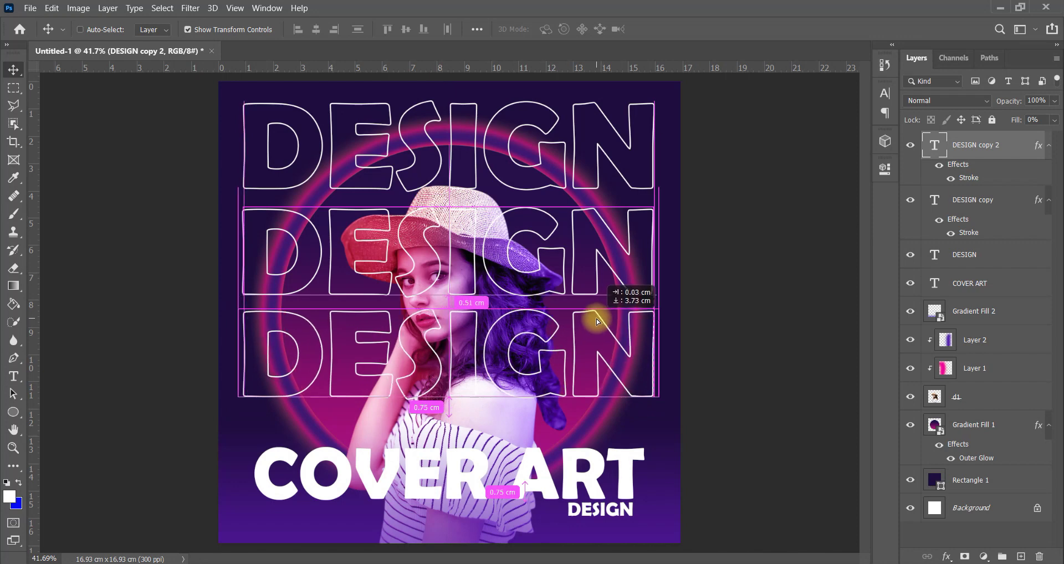
left_click_drag(597, 321, 592, 427)
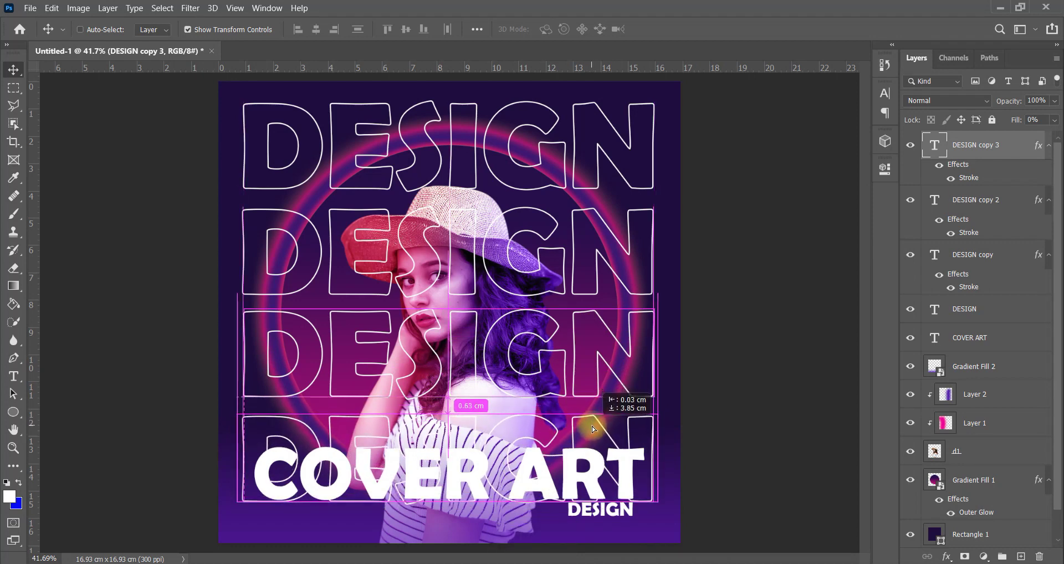
left_click_drag(592, 427, 592, 424)
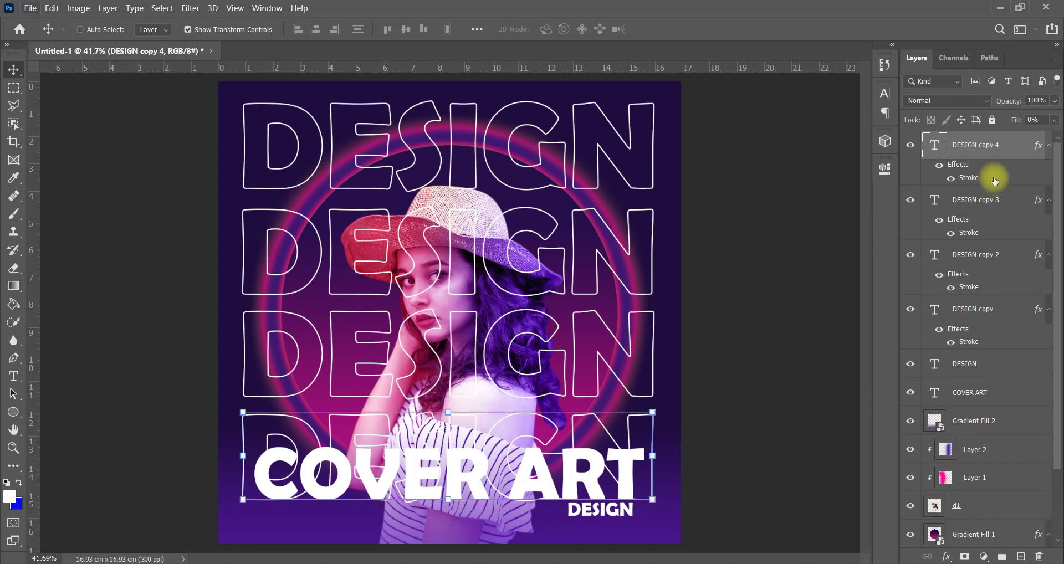
Step: Move all DESIGN copy layers beneath the photo layer and nudge the rows slightly down
left_click(980, 200, "ctrl")
left_click(977, 256, "ctrl")
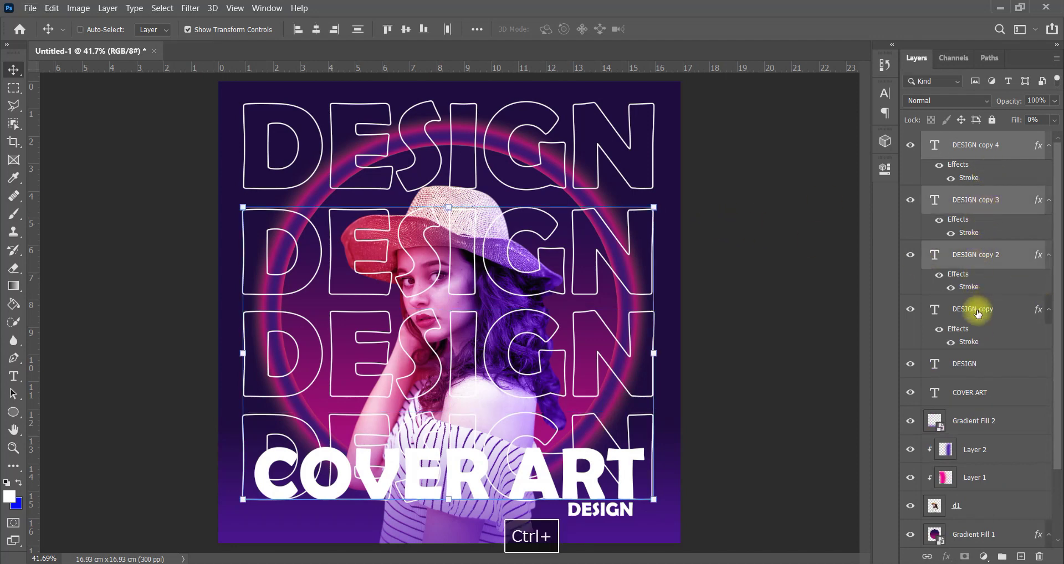
left_click(978, 313, "ctrl")
left_click_drag(985, 145, 997, 510)
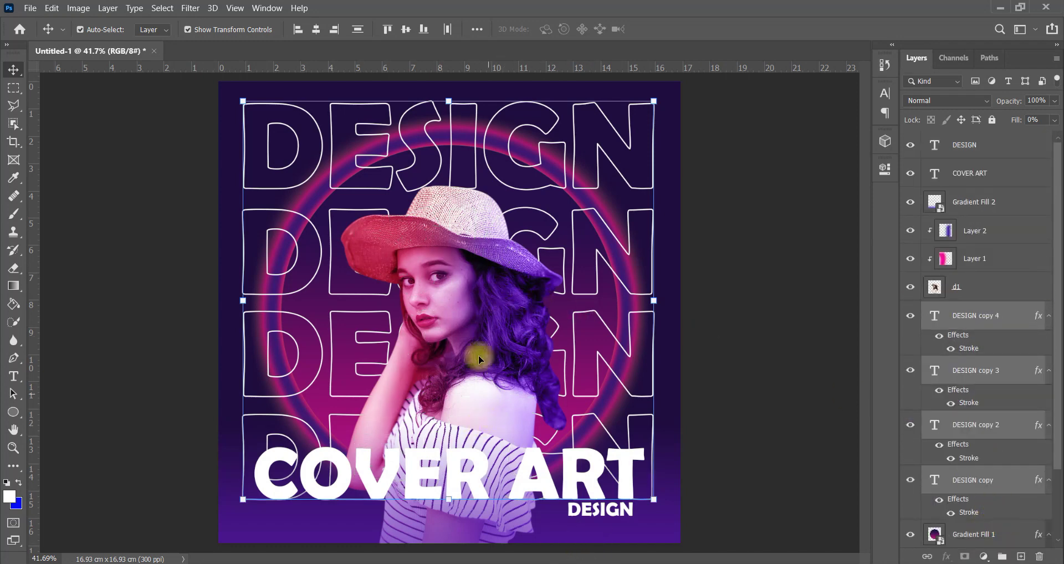
left_click_drag(542, 188, 544, 204)
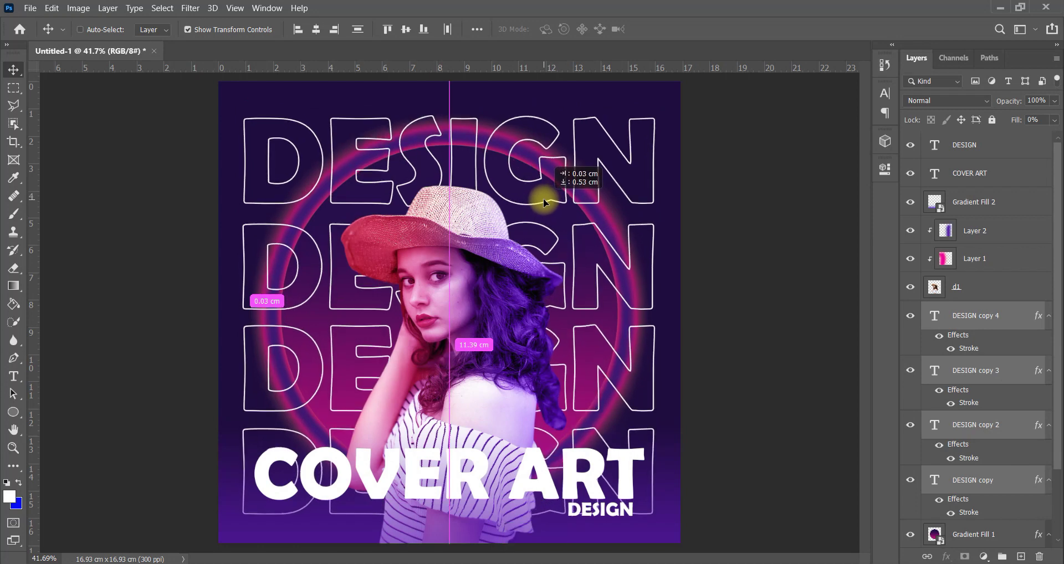
left_click_drag(544, 204, 546, 206)
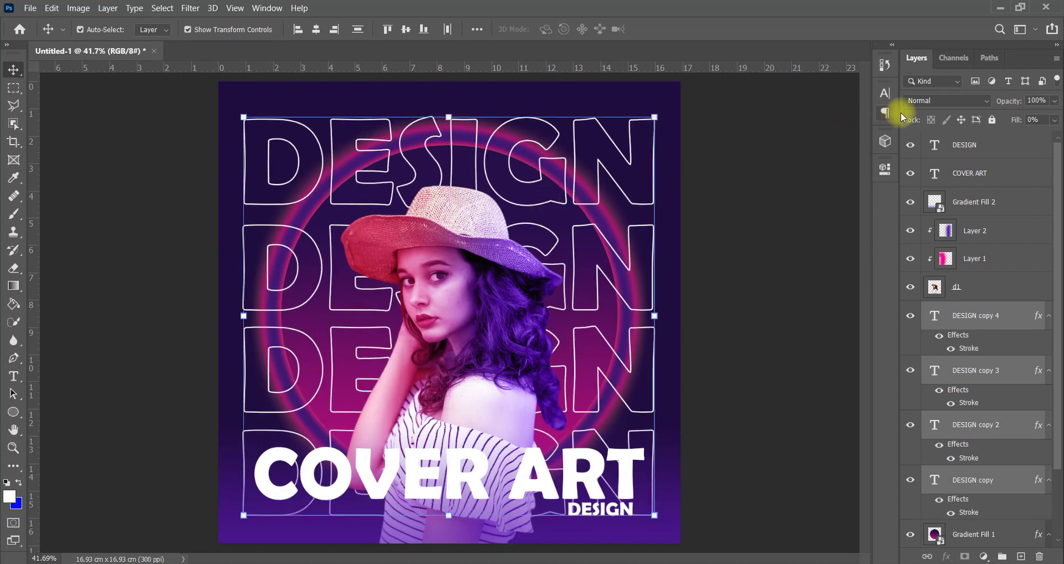
left_click(977, 319)
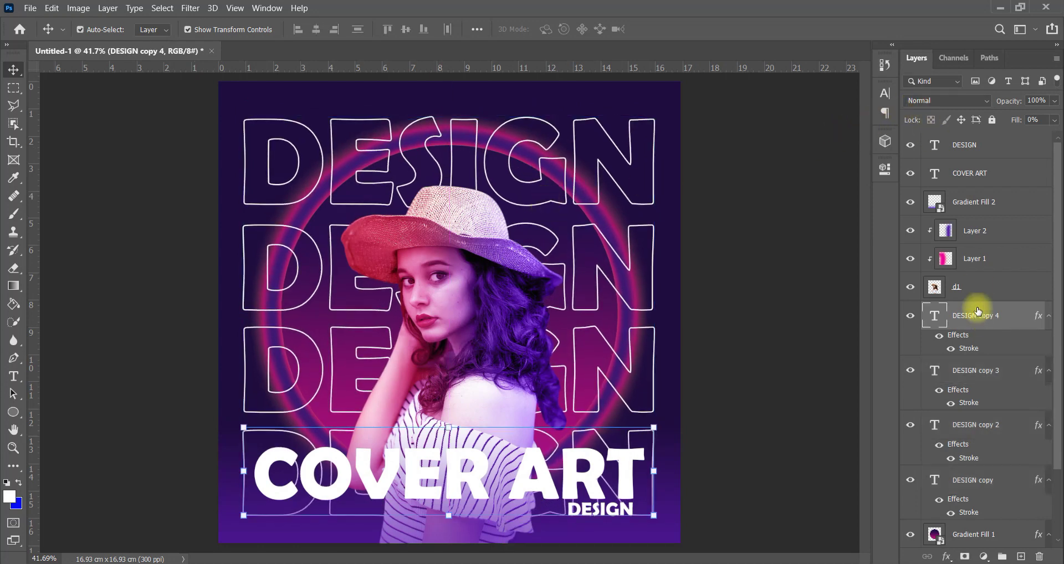
Step: Convert DESIGN copy to a smart object and set its blend mode to Soft Light
left_click(945, 101)
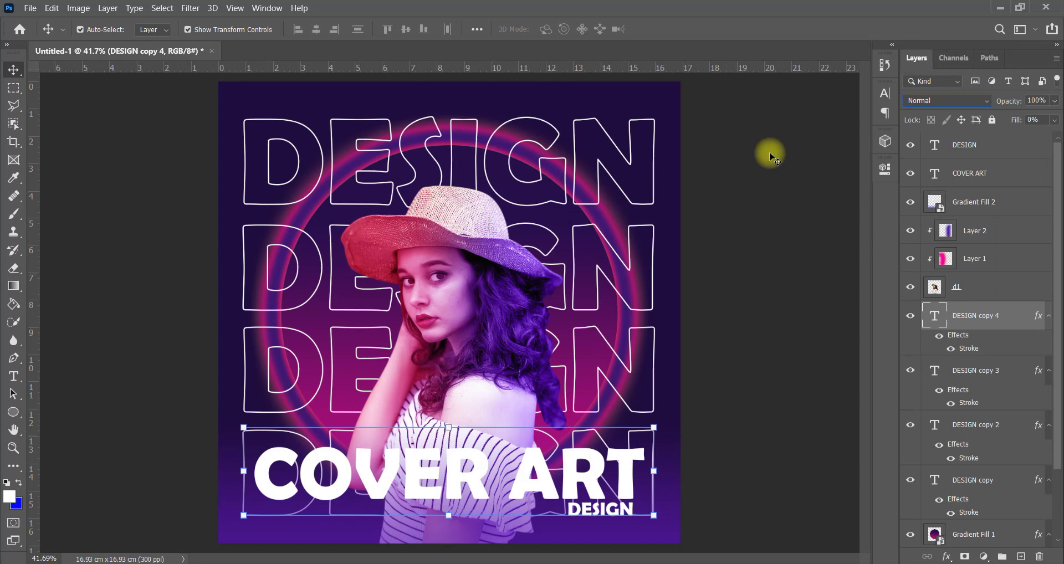
left_click(973, 482)
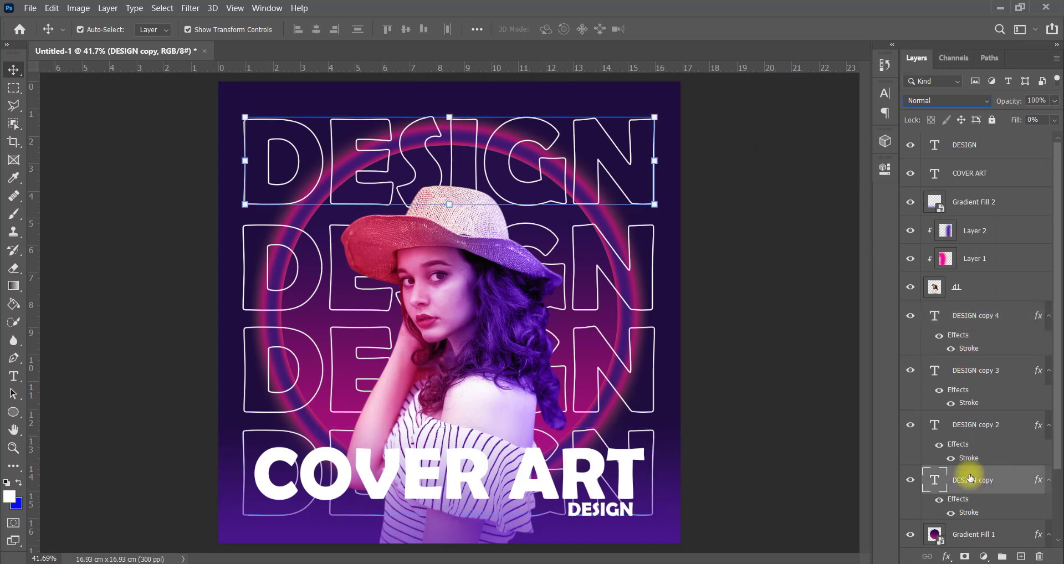
left_click(918, 101)
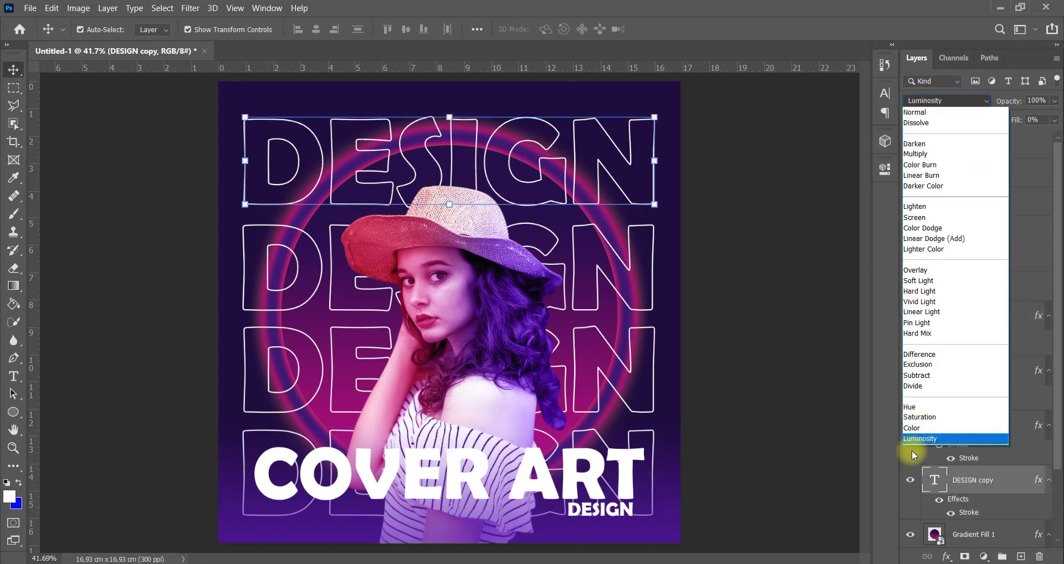
left_click(818, 105)
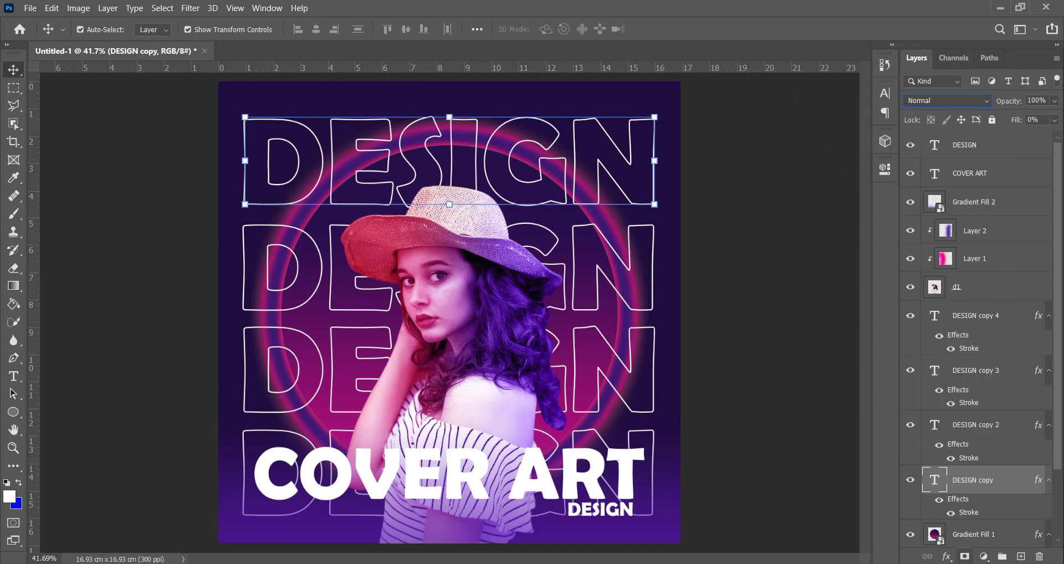
right_click(973, 482)
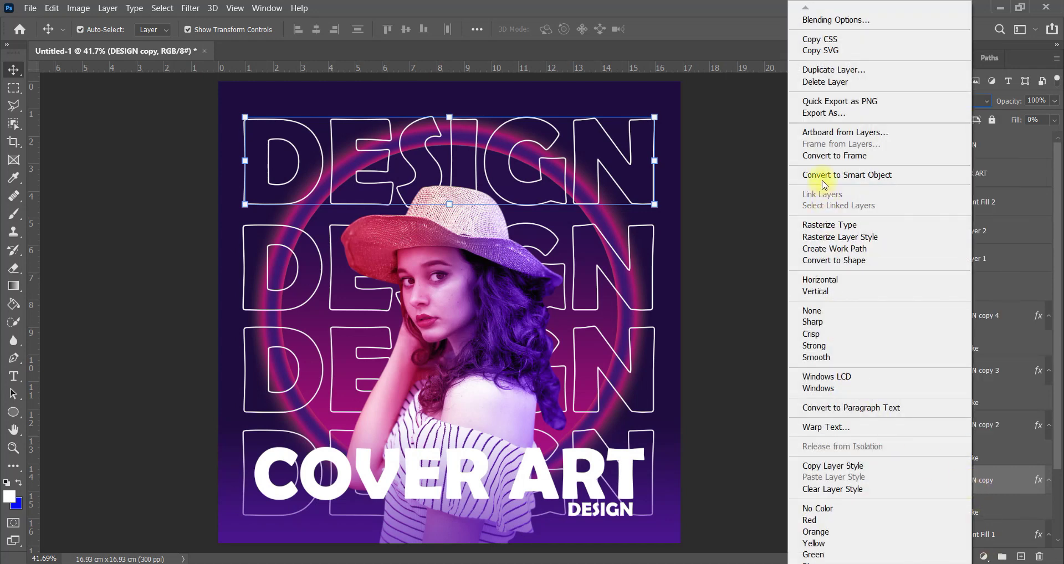
left_click(831, 175)
left_click(930, 103)
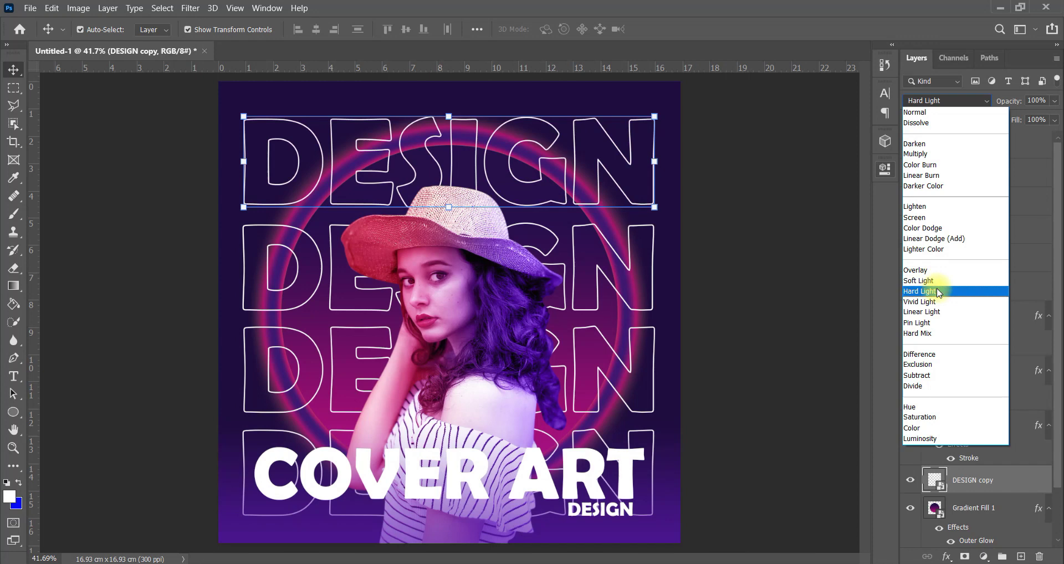
left_click(937, 280)
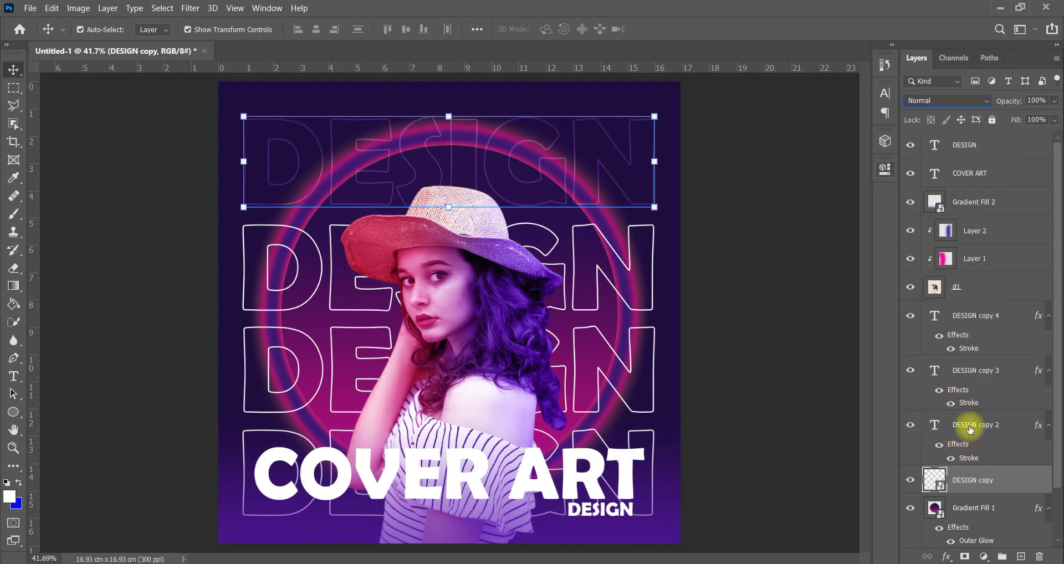
Step: Convert DESIGN copy 2 to a smart object blended with Overlay
right_click(970, 429)
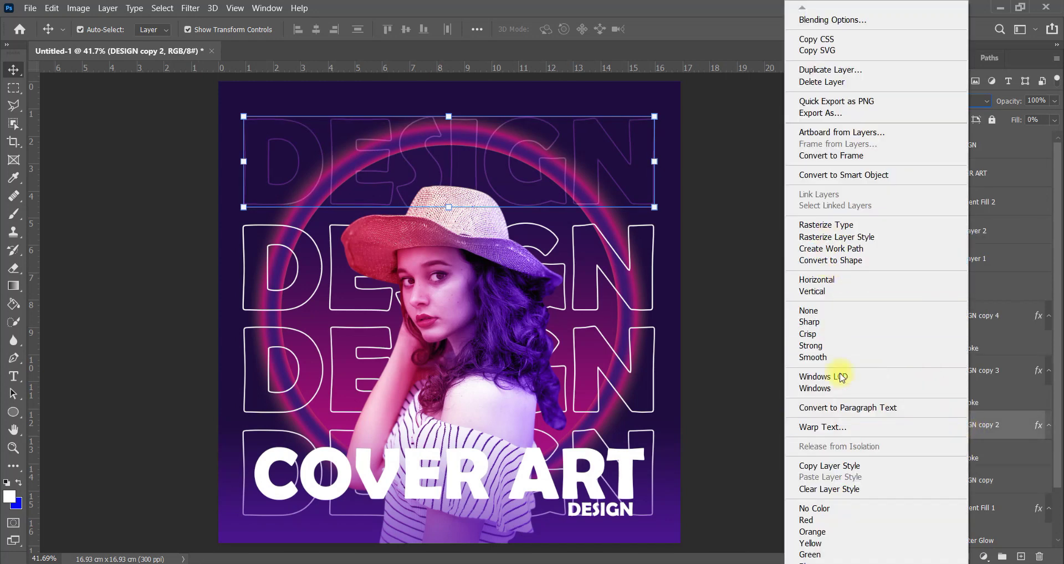
left_click(837, 175)
left_click(918, 100)
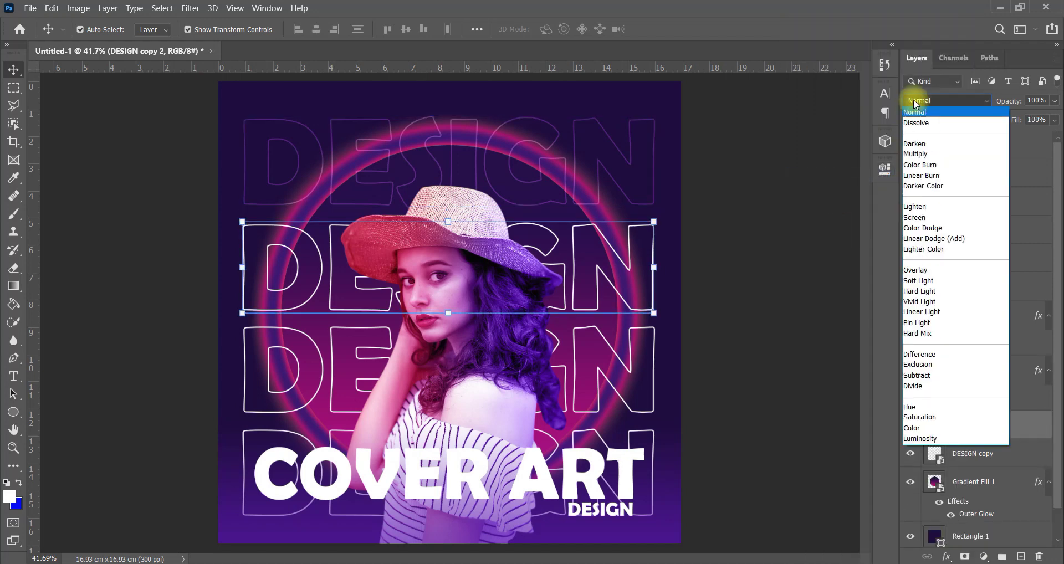
left_click(926, 274)
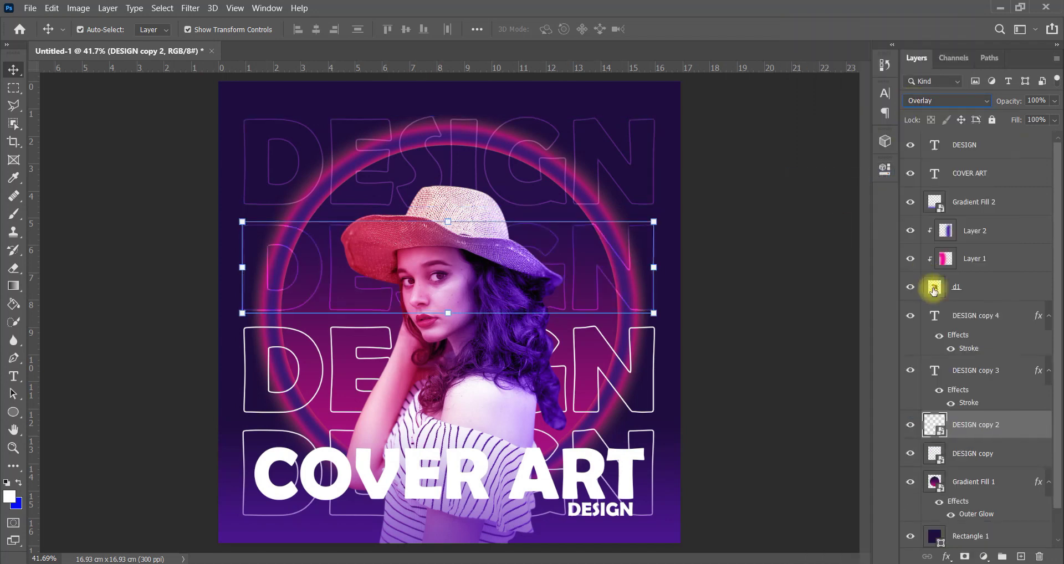
Step: Convert DESIGN copy 3 to a smart object blended with Overlay
left_click(973, 370)
left_click(934, 101)
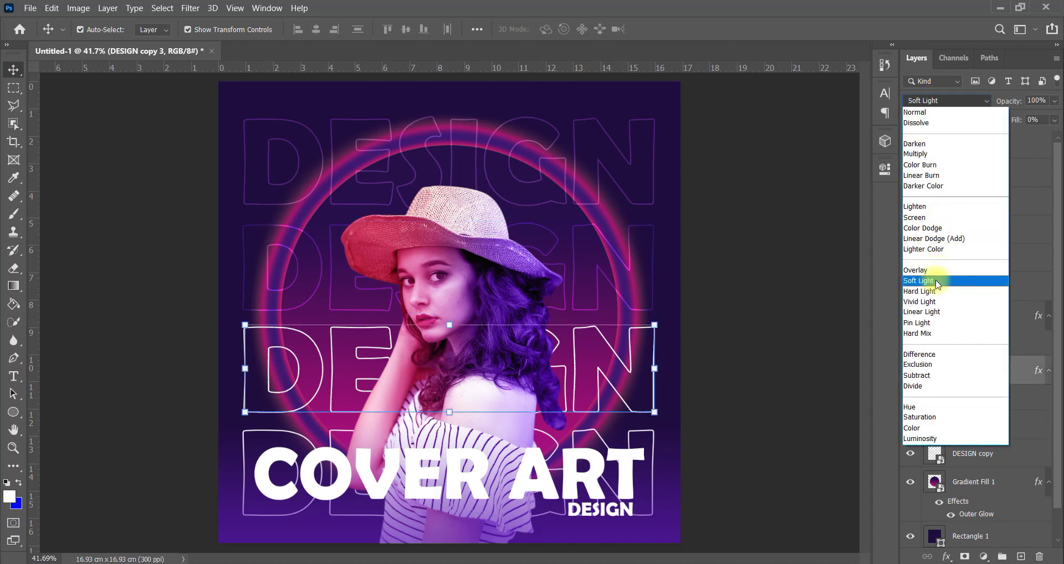
left_click(934, 99)
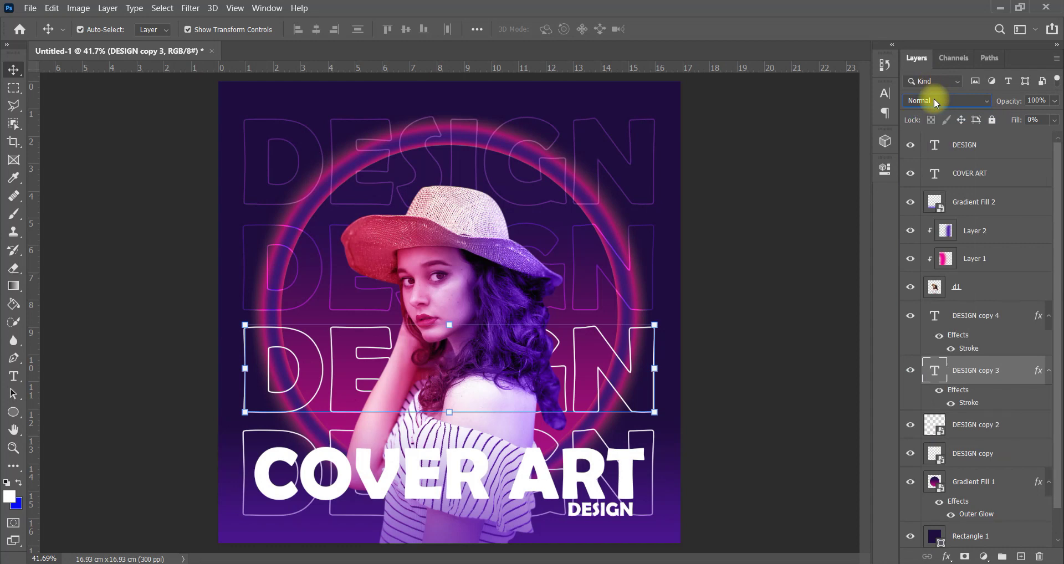
right_click(968, 365)
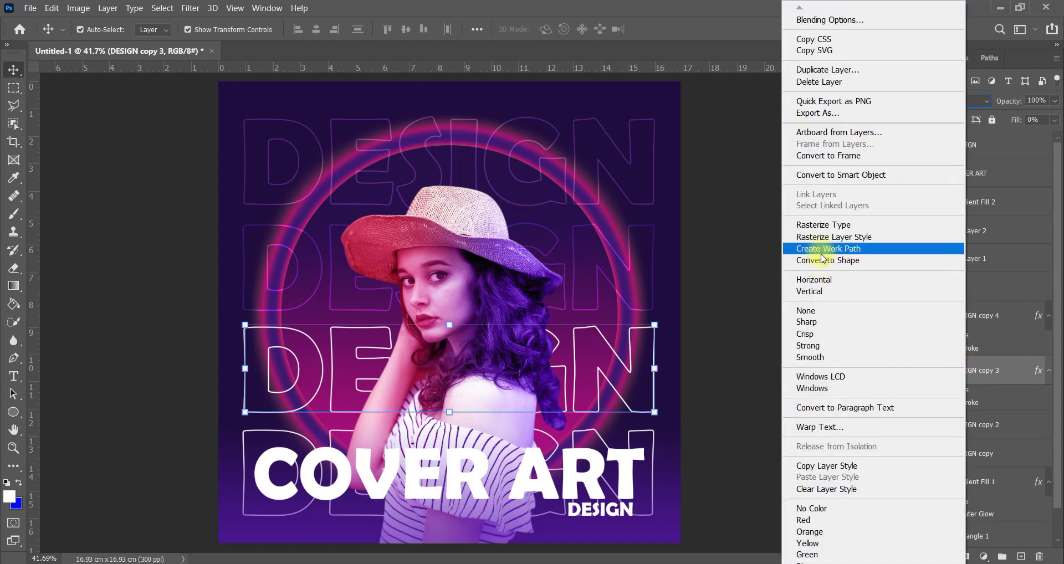
left_click(827, 175)
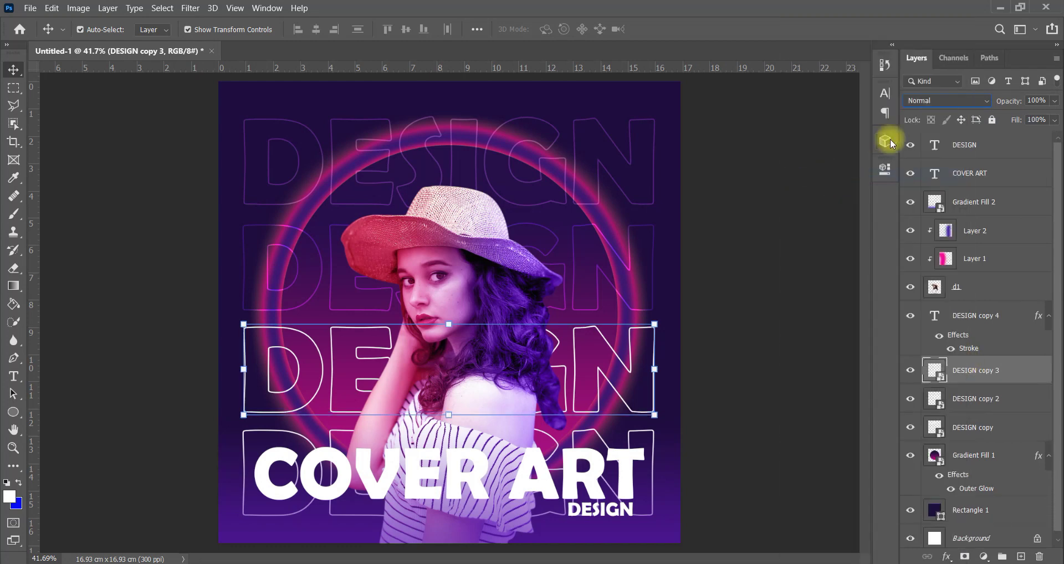
left_click(935, 103)
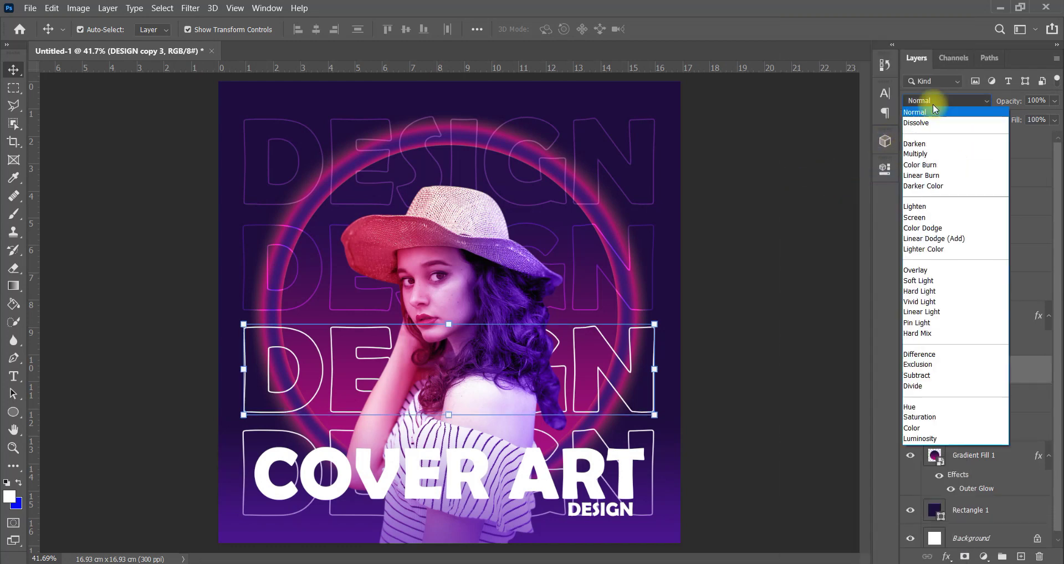
left_click(931, 276)
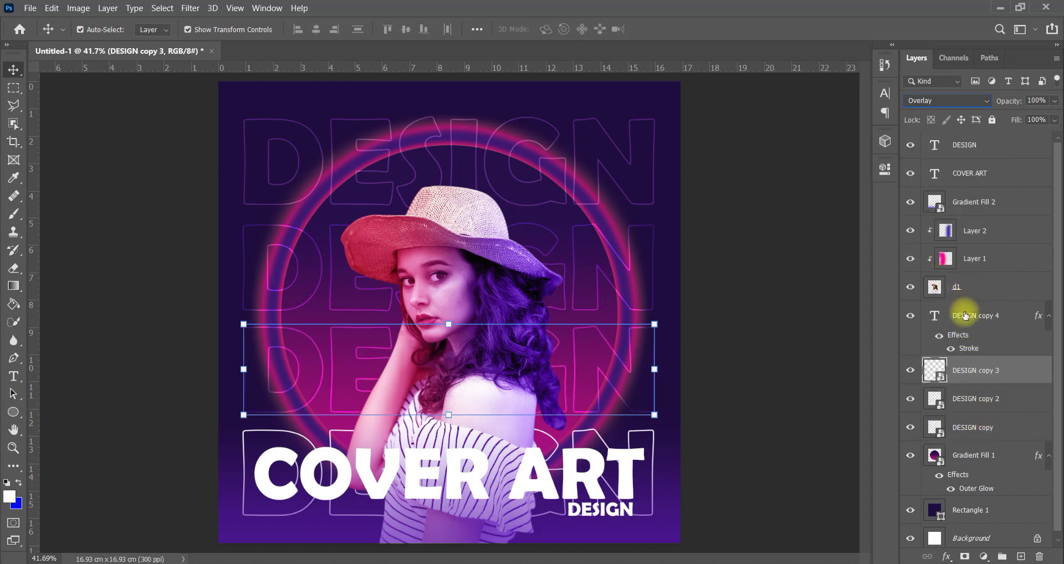
Step: Convert DESIGN copy 4 to a smart object blended with Soft Light
left_click(965, 315)
right_click(976, 314)
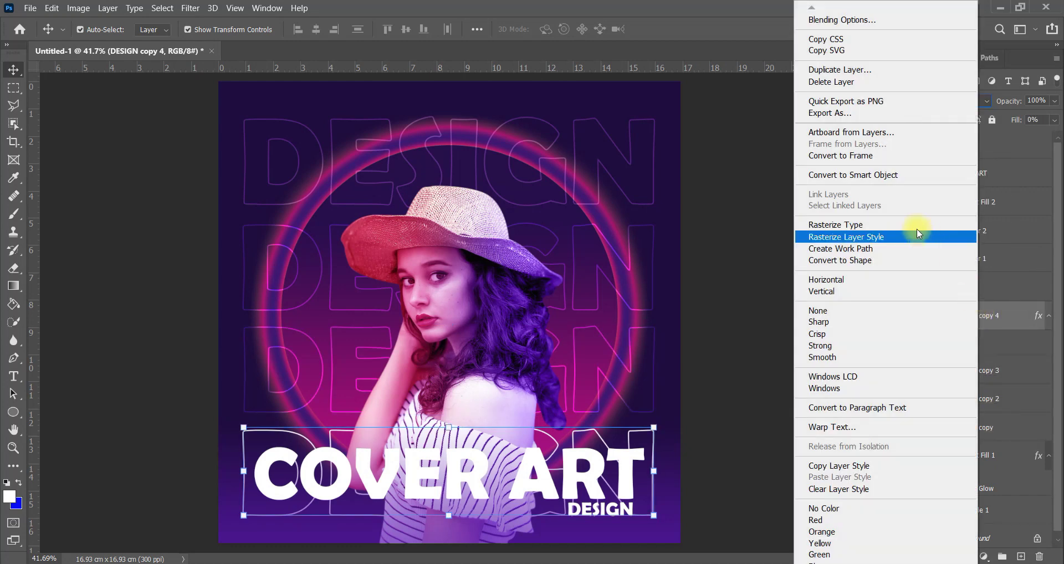
left_click(881, 174)
left_click(942, 100)
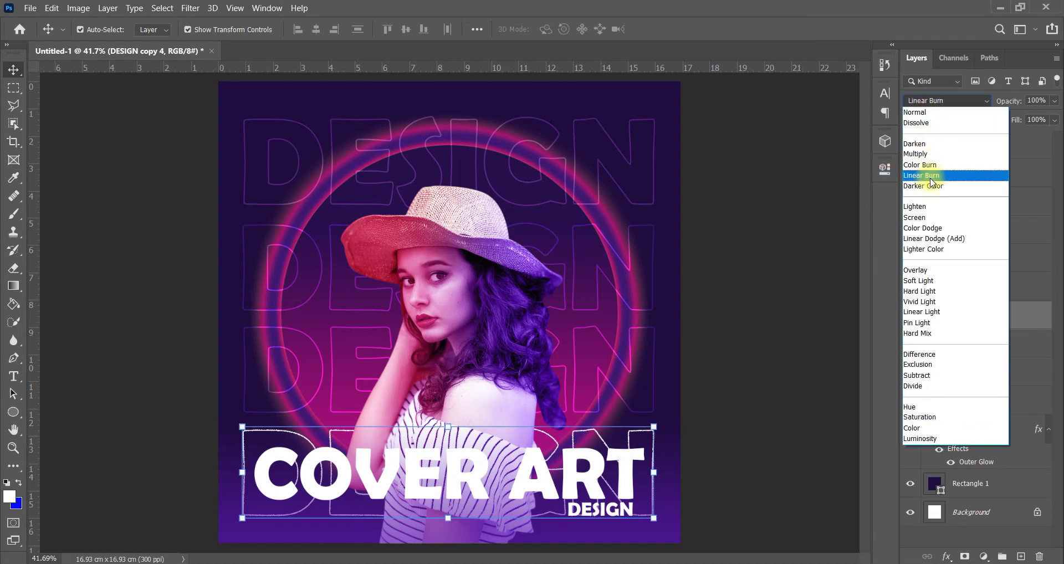
left_click(931, 282)
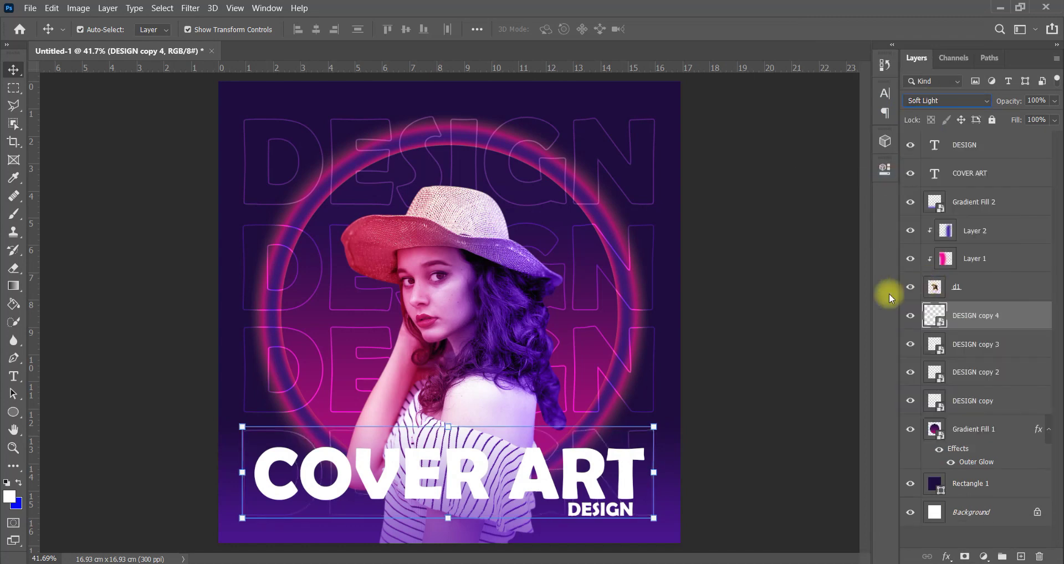
left_click(771, 237)
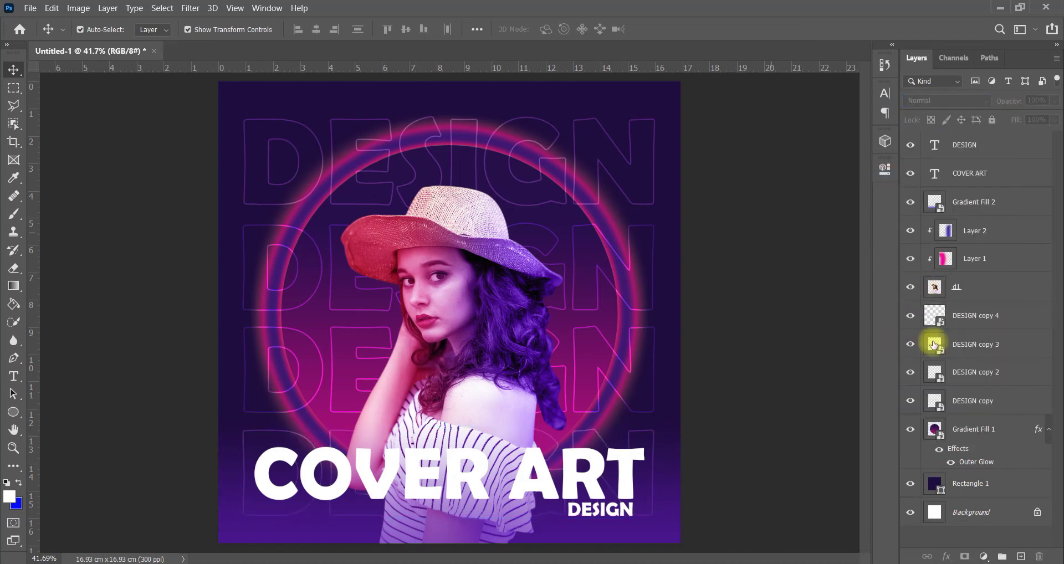
Step: Select layers DESIGN through Rectangle 1 and stamp them into Layer 3 with Ctrl+Alt+Shift+E
scroll(621, 358, "down", 3)
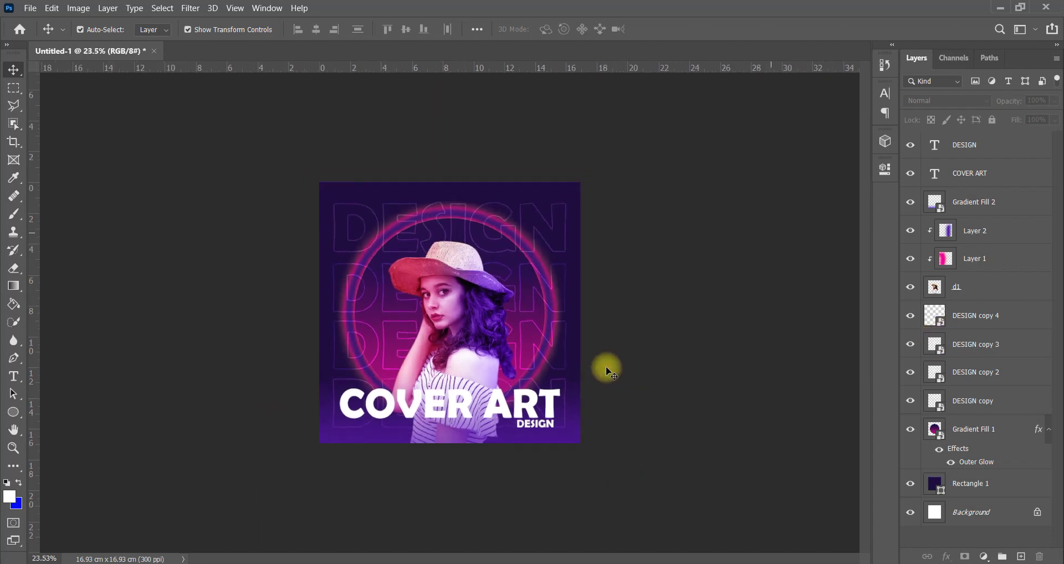
scroll(375, 420, "up", 3)
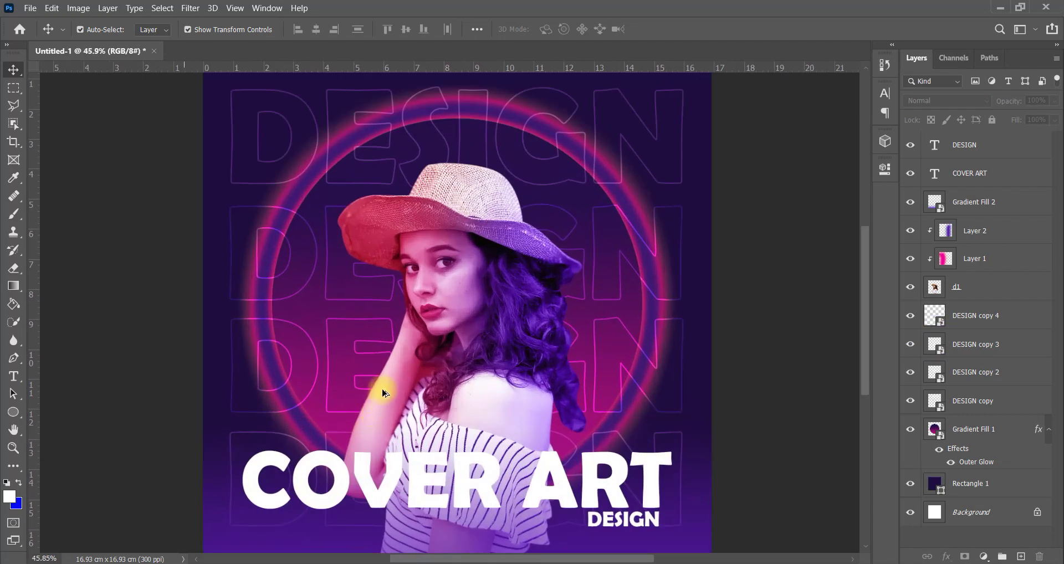
scroll(383, 393, "down", 1)
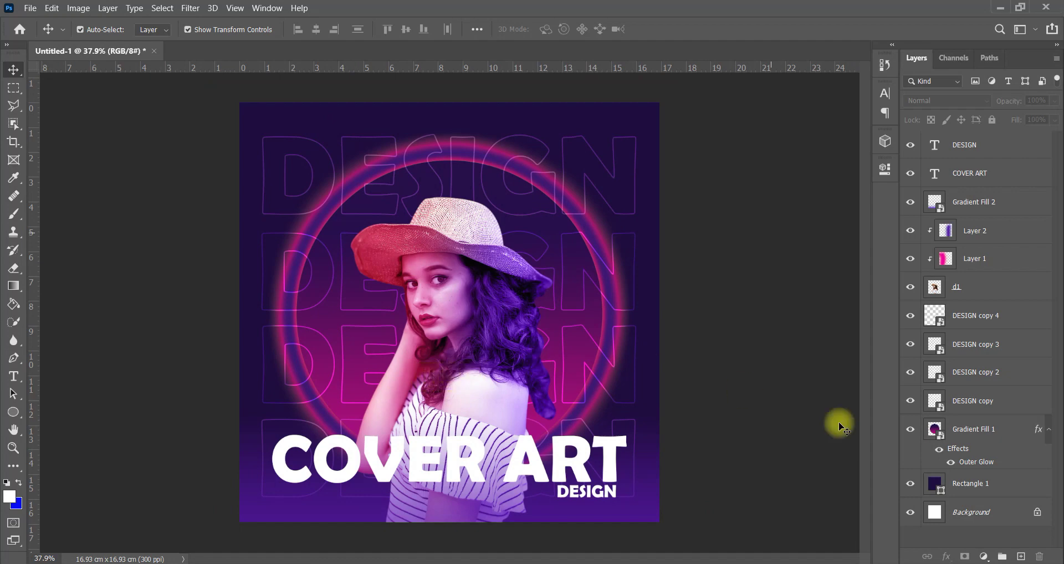
left_click(984, 485, "ctrl")
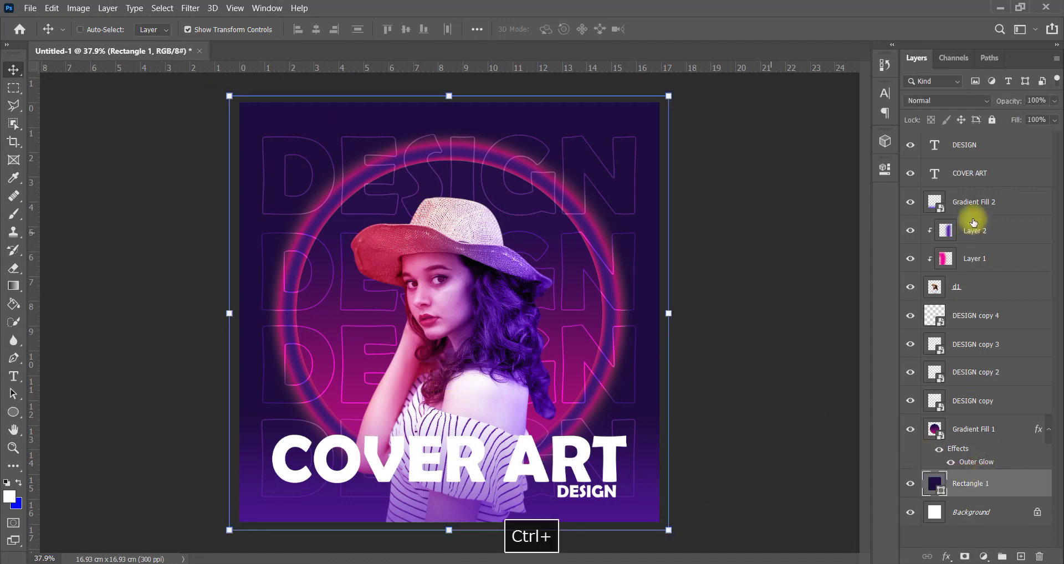
left_click(980, 148, "ctrl")
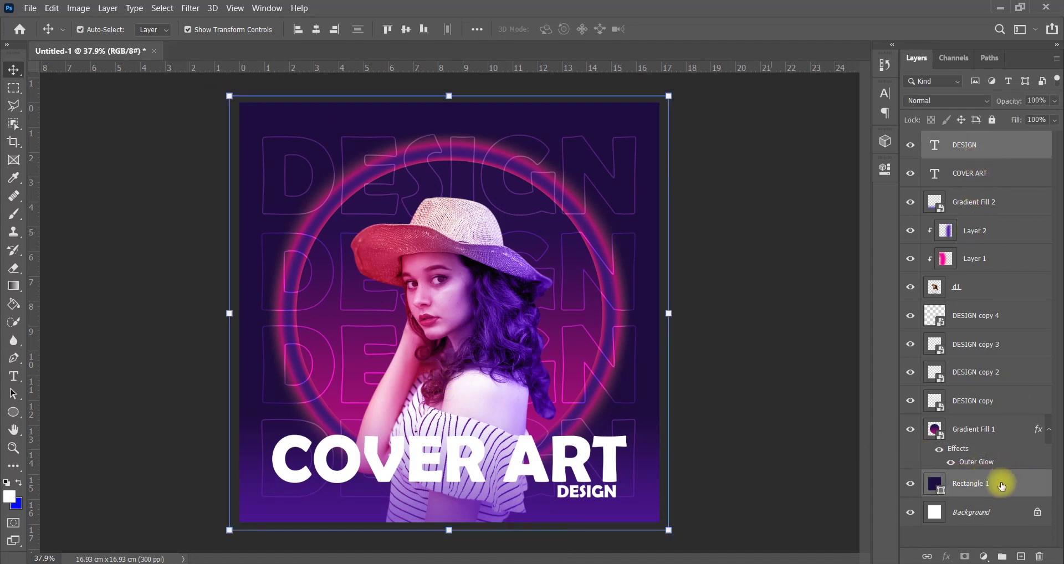
left_click(1008, 481)
left_click(960, 159, "shift")
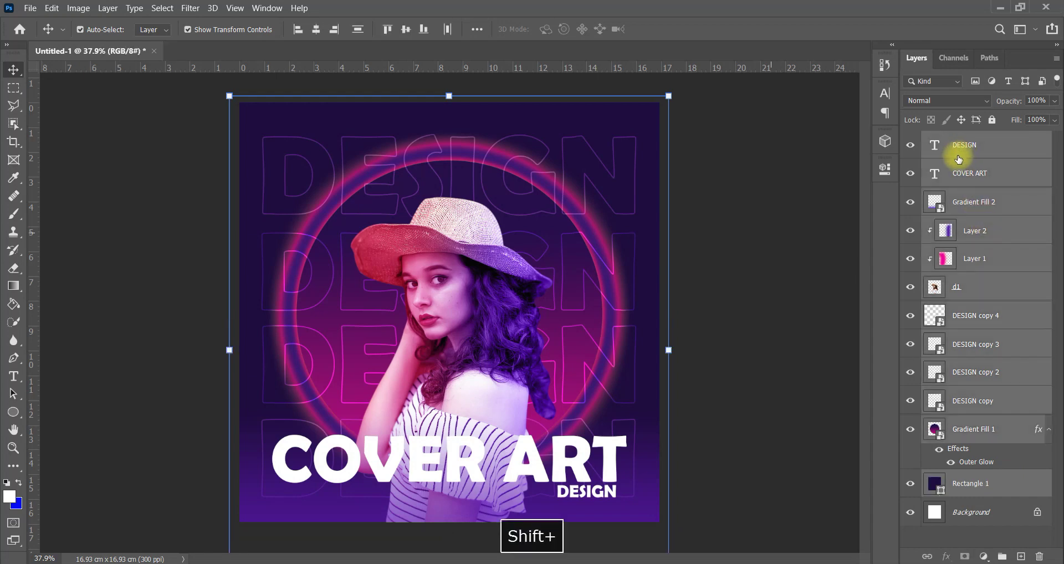
key("ctrl+alt+shift+e")
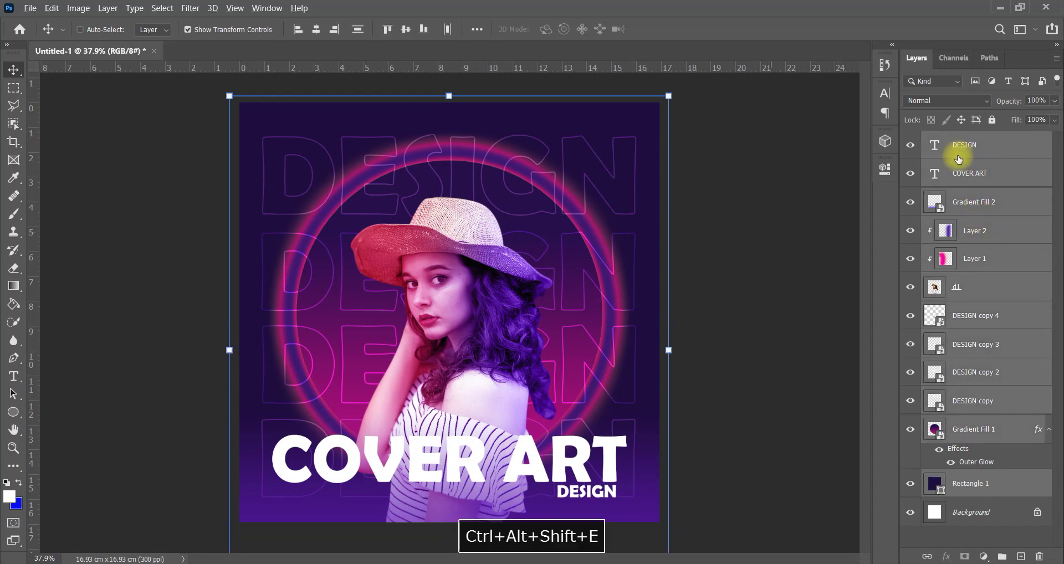
Step: In Camera Raw Filter on Layer 3, raise Contrast, adjust Clarity, and add a dark vignette
left_click(190, 8)
left_click(201, 85)
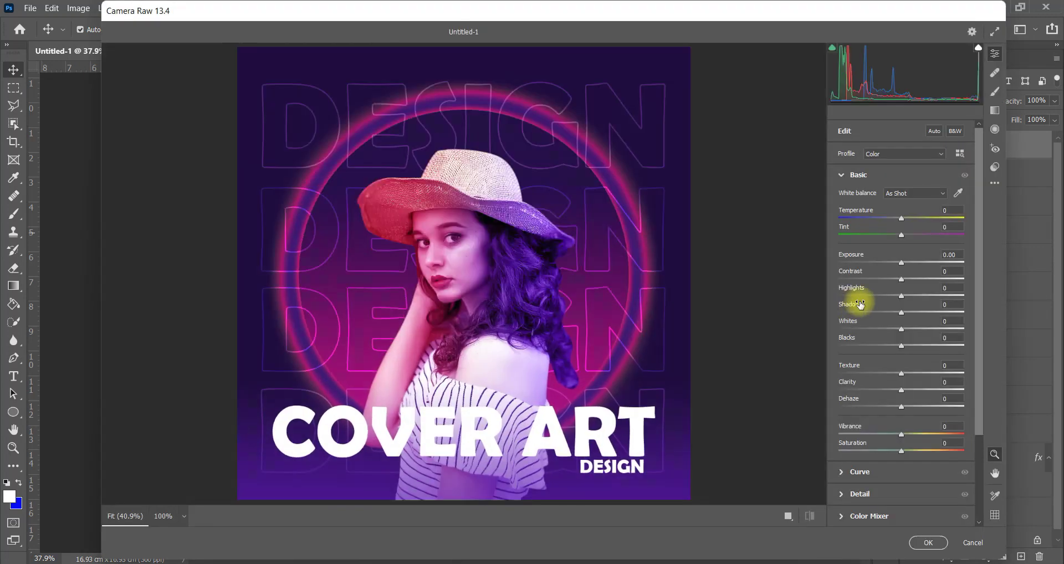
left_click_drag(901, 279, 926, 278)
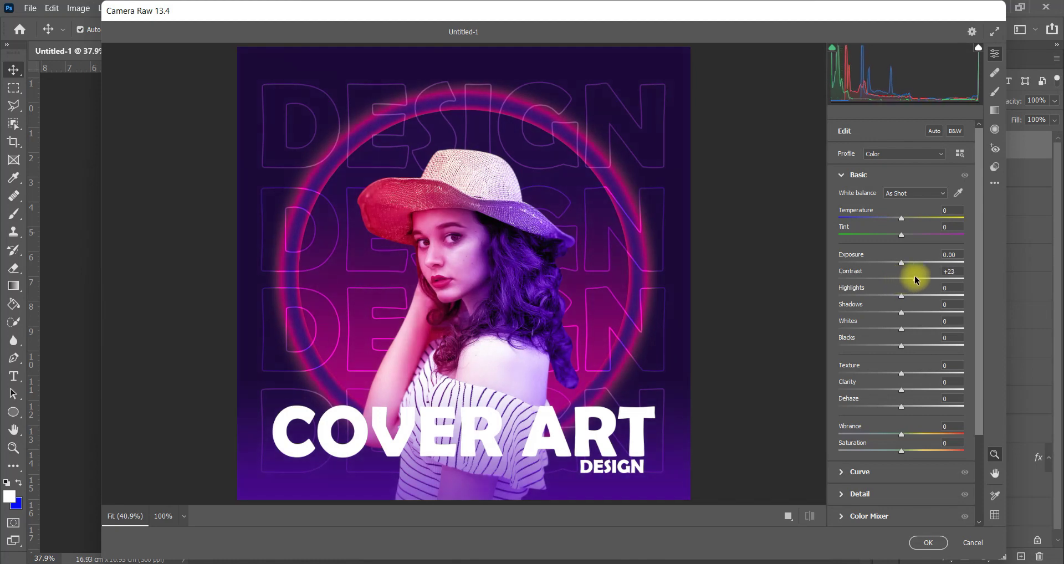
scroll(915, 443, "down", 3)
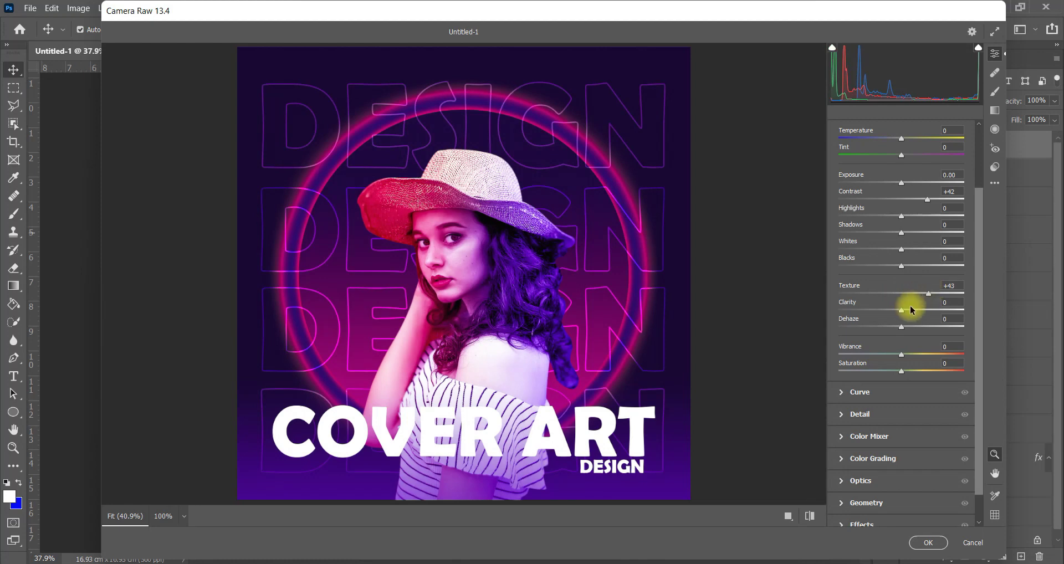
mouse_move(902, 311)
left_mouse_down()
mouse_move(923, 311)
mouse_move(910, 312)
left_mouse_up()
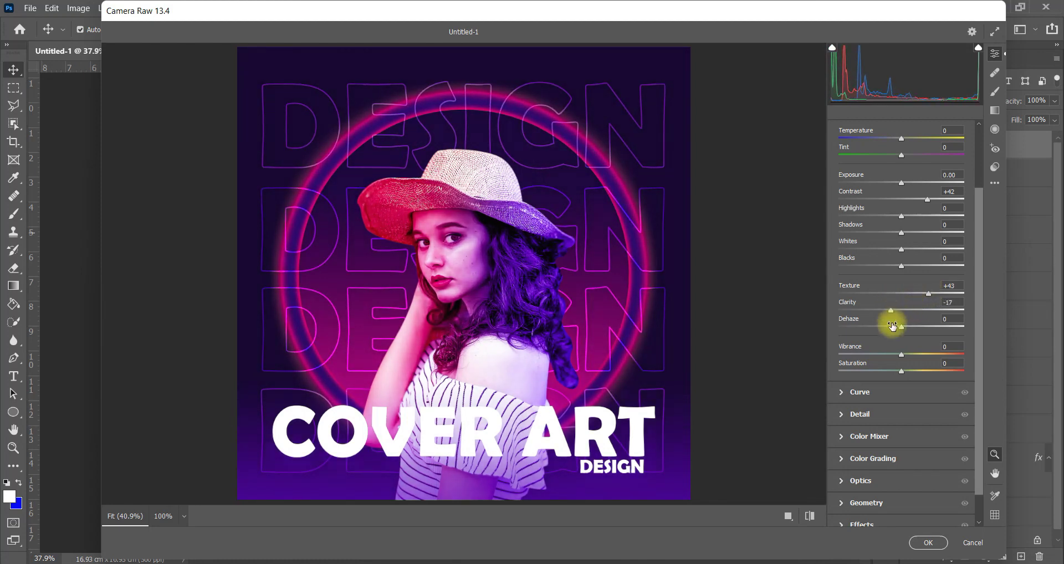
scroll(886, 450, "down", 1)
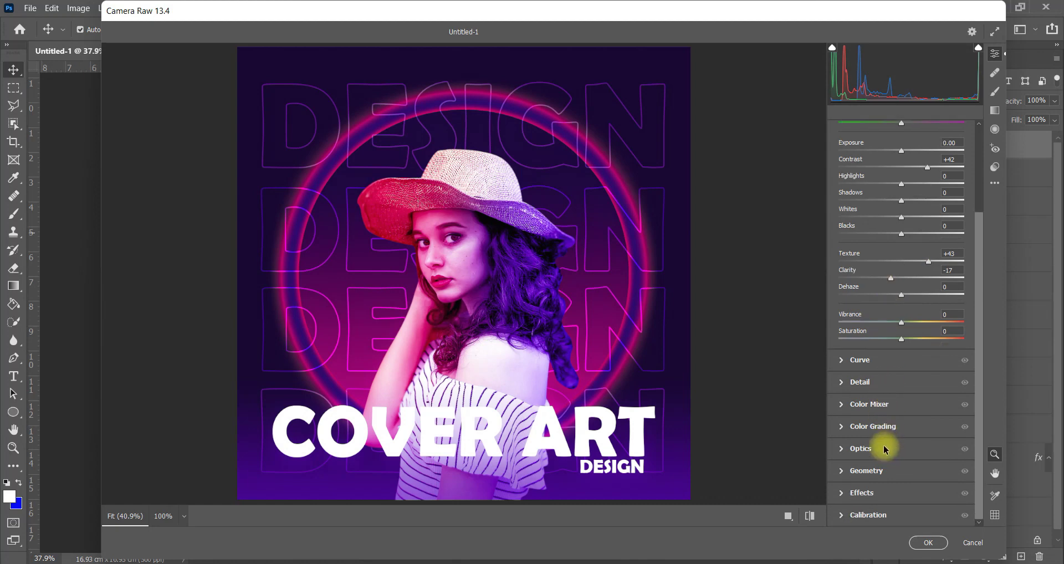
left_click(843, 490)
left_click_drag(903, 425, 886, 425)
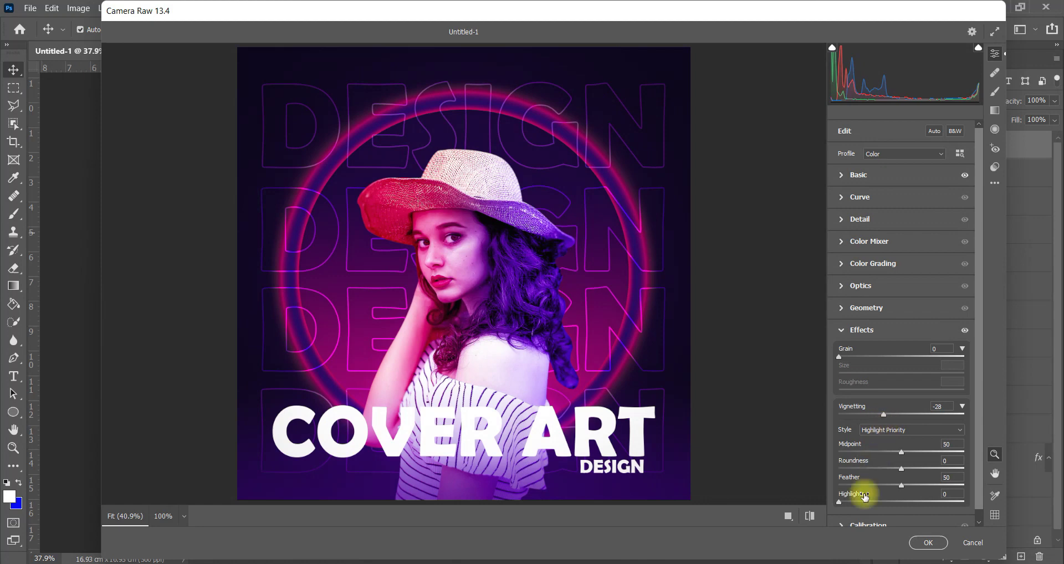
Step: Shape a custom S-shaped tone curve and apply the Camera Raw grade
left_click(854, 196)
left_click_drag(868, 325, 868, 320)
left_click_drag(919, 272, 913, 263)
left_click_drag(868, 320, 866, 314)
left_click_drag(915, 264, 923, 276)
left_click_drag(865, 316, 872, 311)
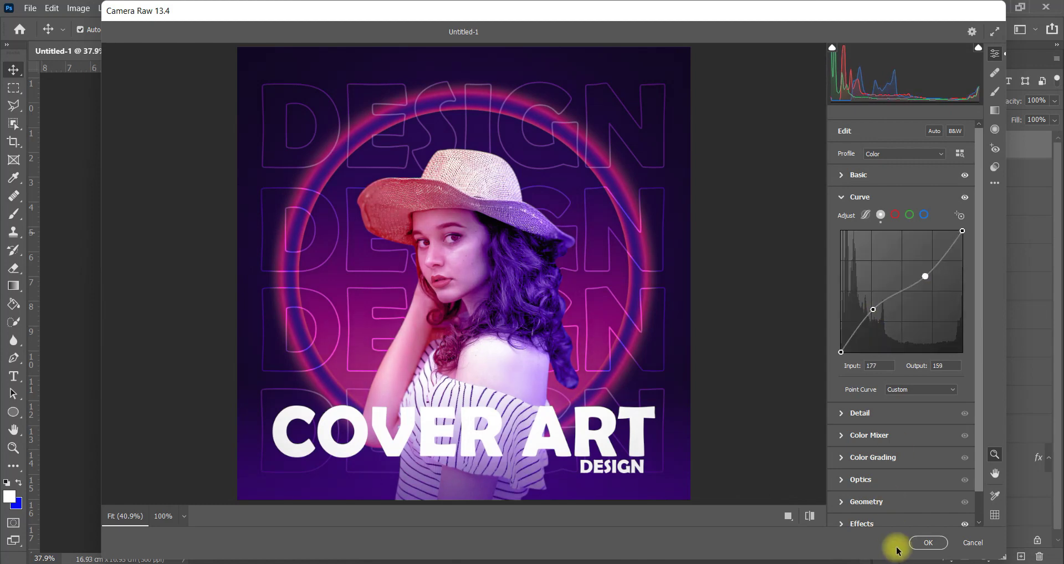
left_click(922, 544)
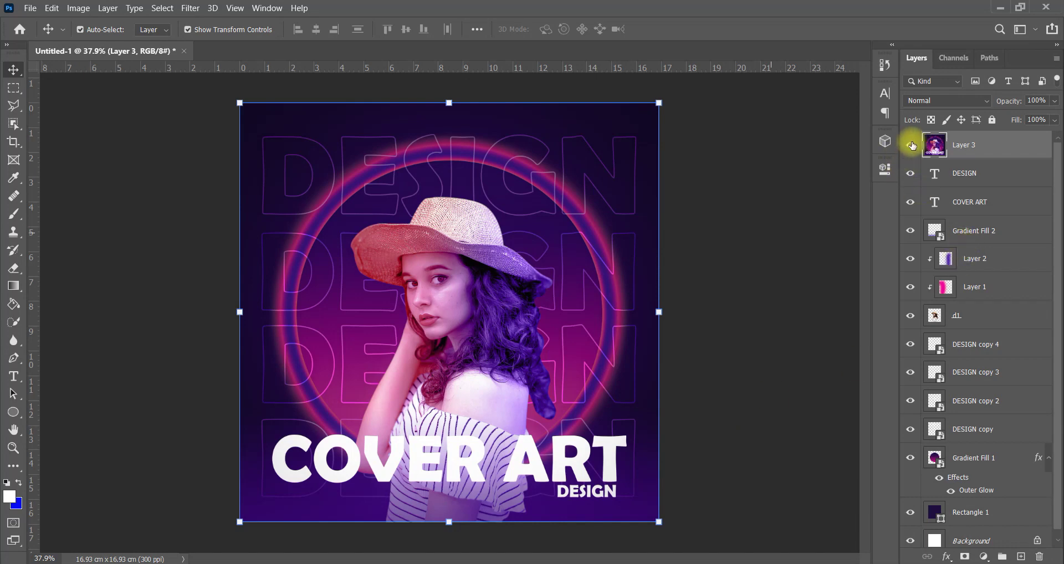
left_click(911, 145)
left_click(911, 145)
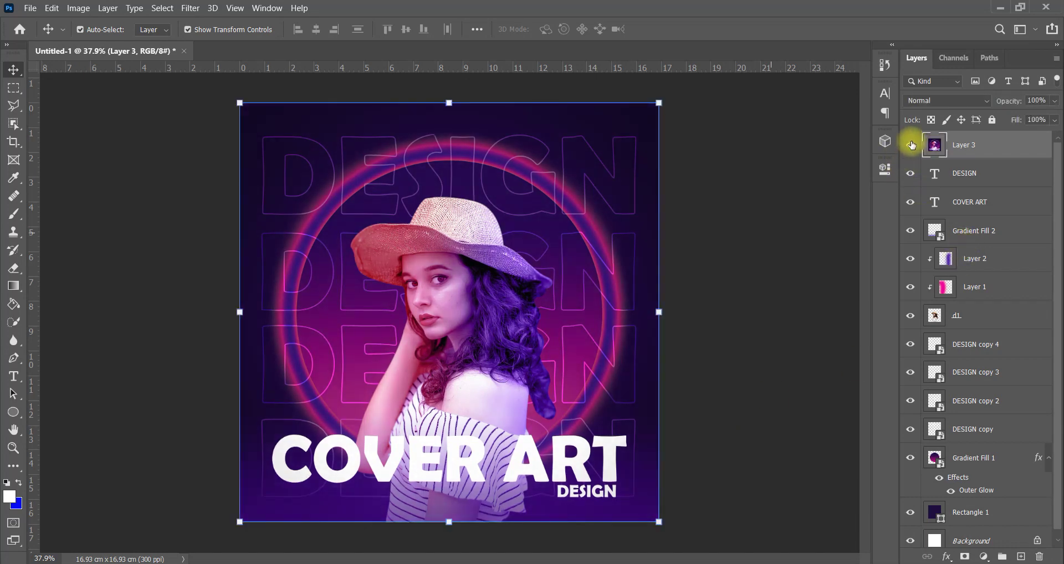